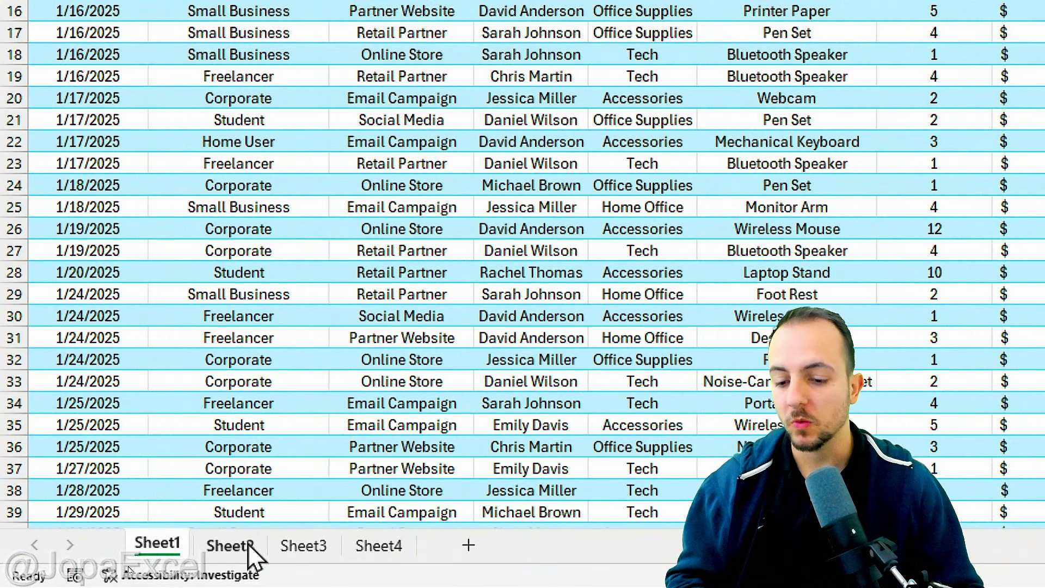
Step: Look through Sheet1 to Sheet4 to examine what each contains, including the order table on Sheet1
left_click(234, 547)
left_click(304, 547)
left_click(373, 547)
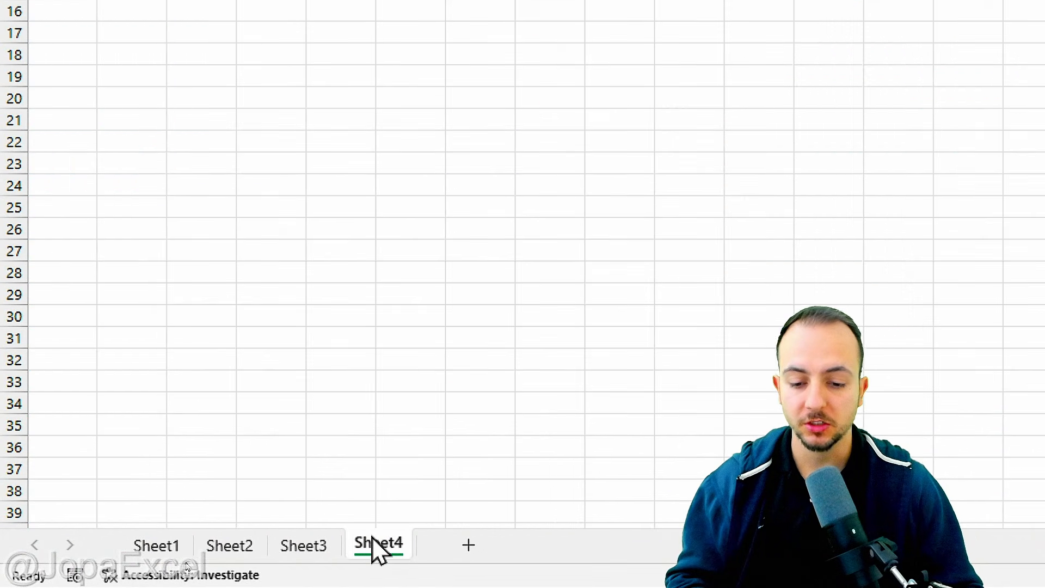
left_click(313, 549)
left_click(245, 547)
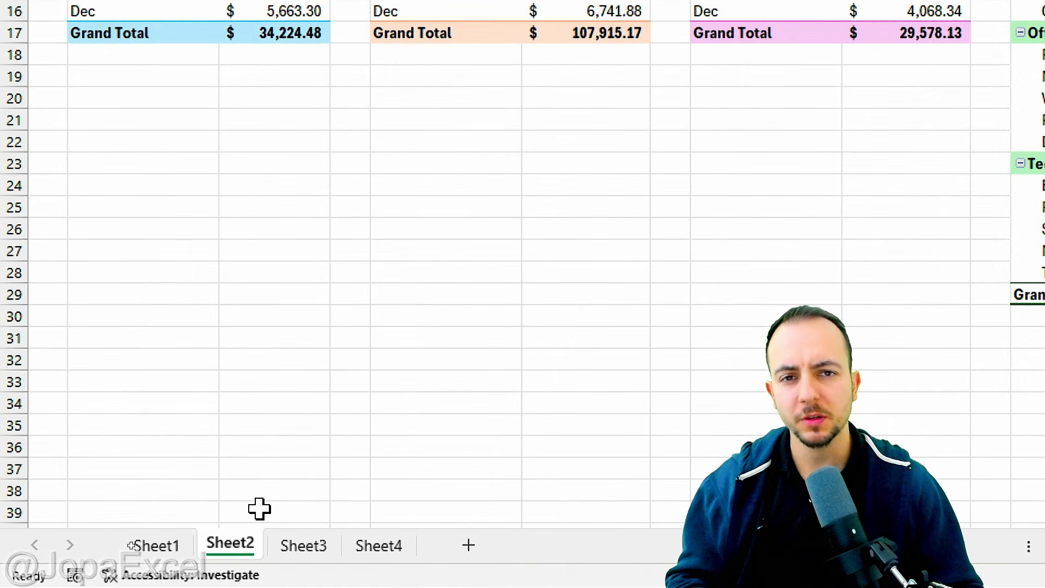
left_click(321, 550)
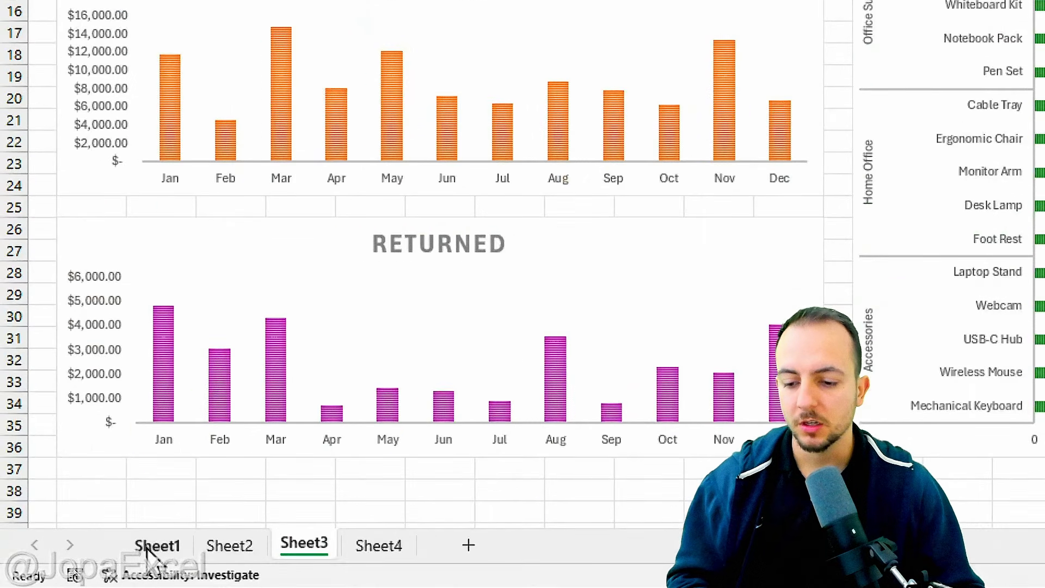
left_click(77, 567)
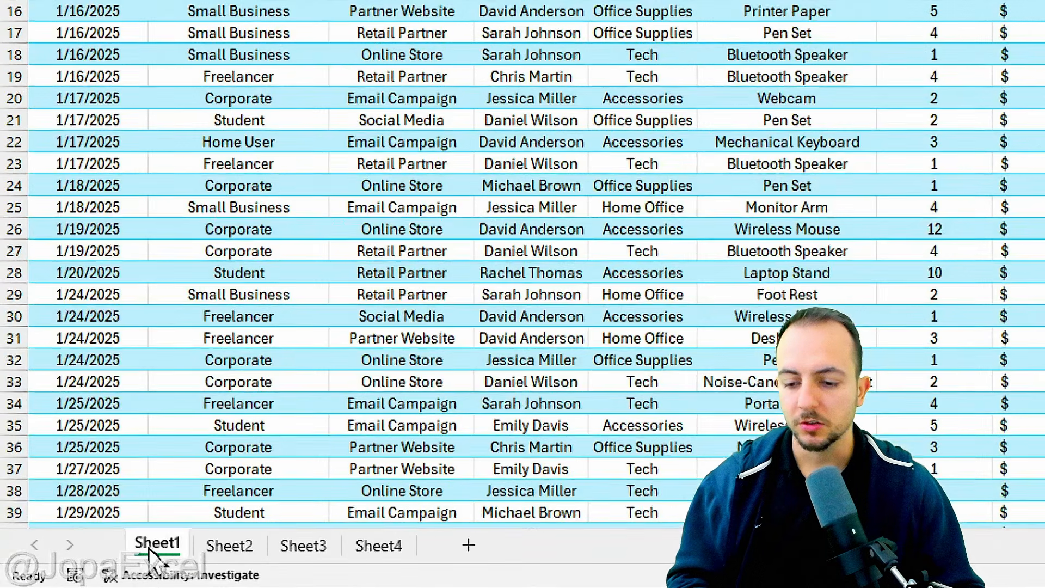
left_click(228, 546)
left_click(303, 546)
left_click(371, 546)
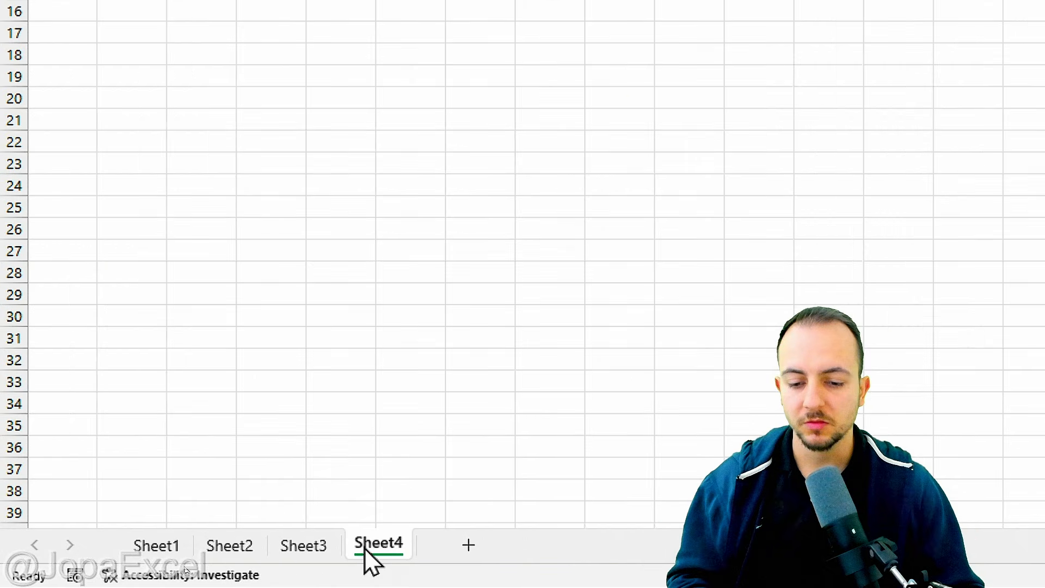
left_click(306, 547)
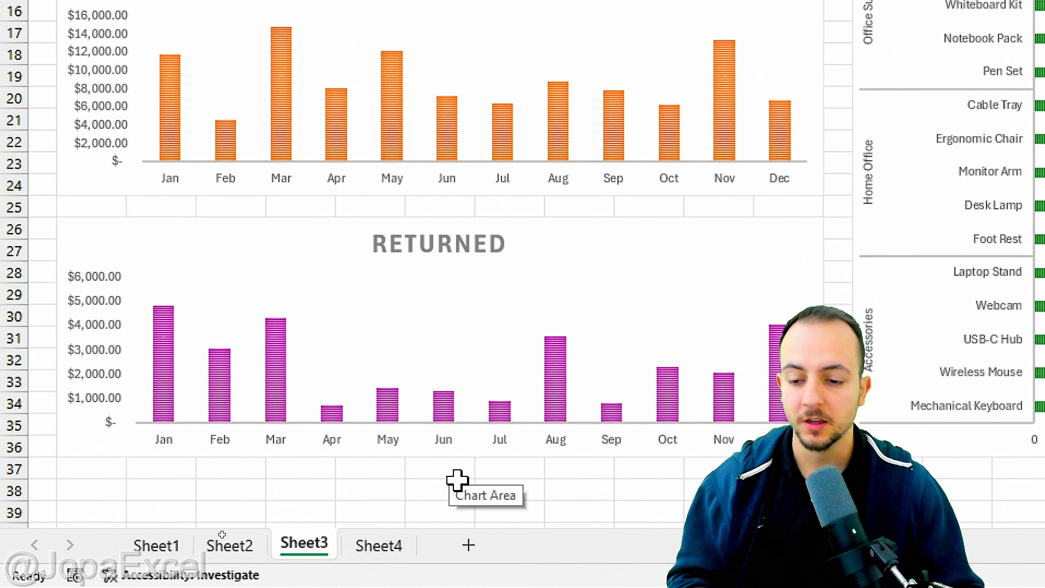
left_click(176, 546)
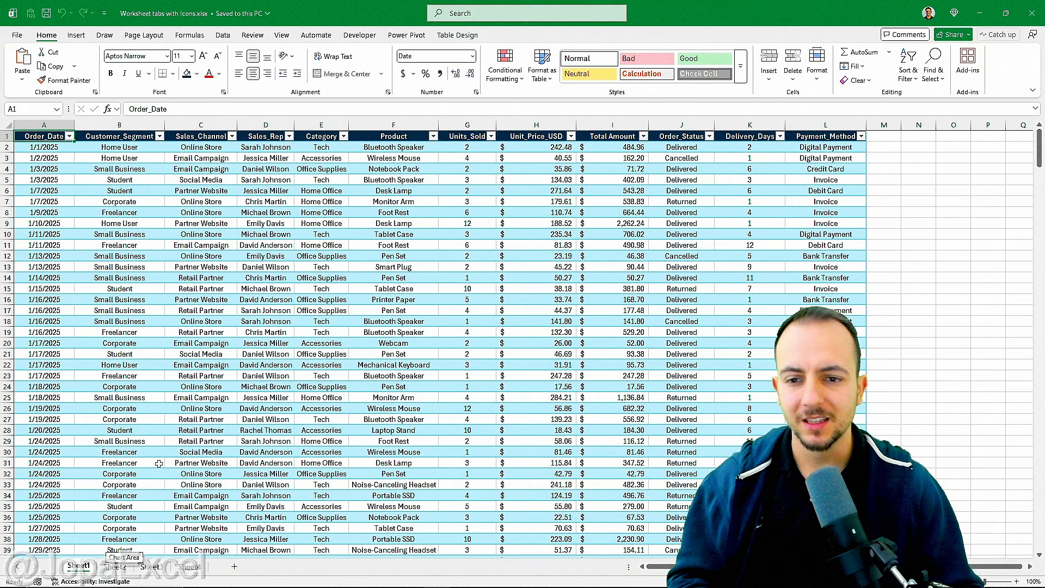
scroll(159, 463, "down", 15)
scroll(156, 465, "up", 15)
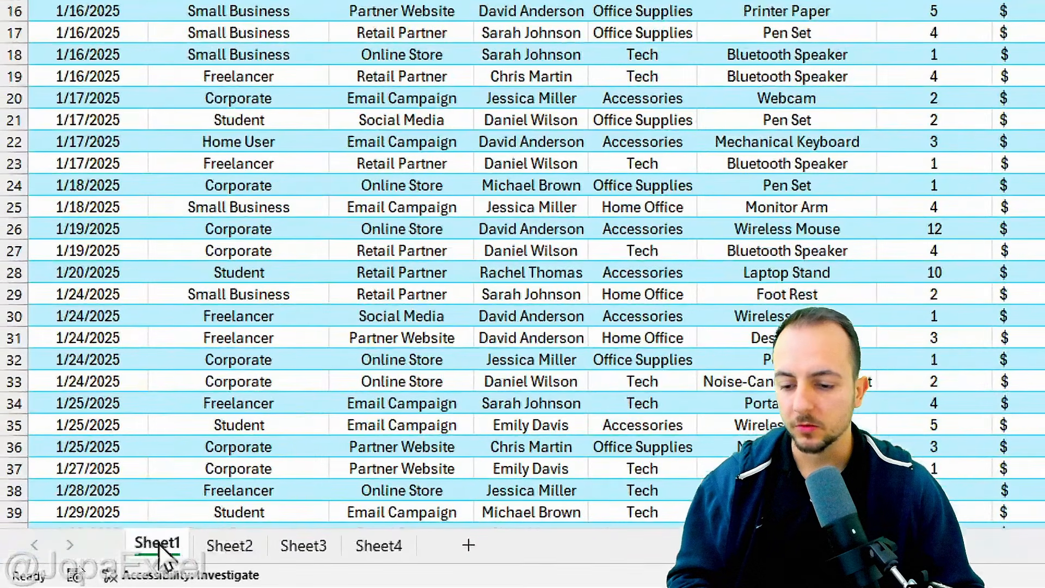
Step: Rename Sheet1, the sheet with the order table, as Database
right_click(161, 549)
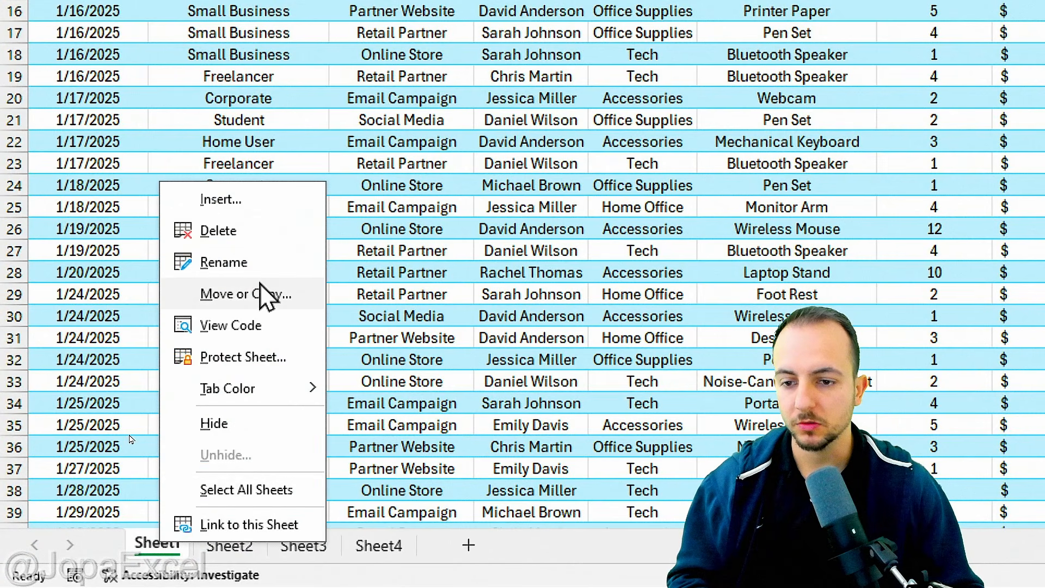
left_click(267, 264)
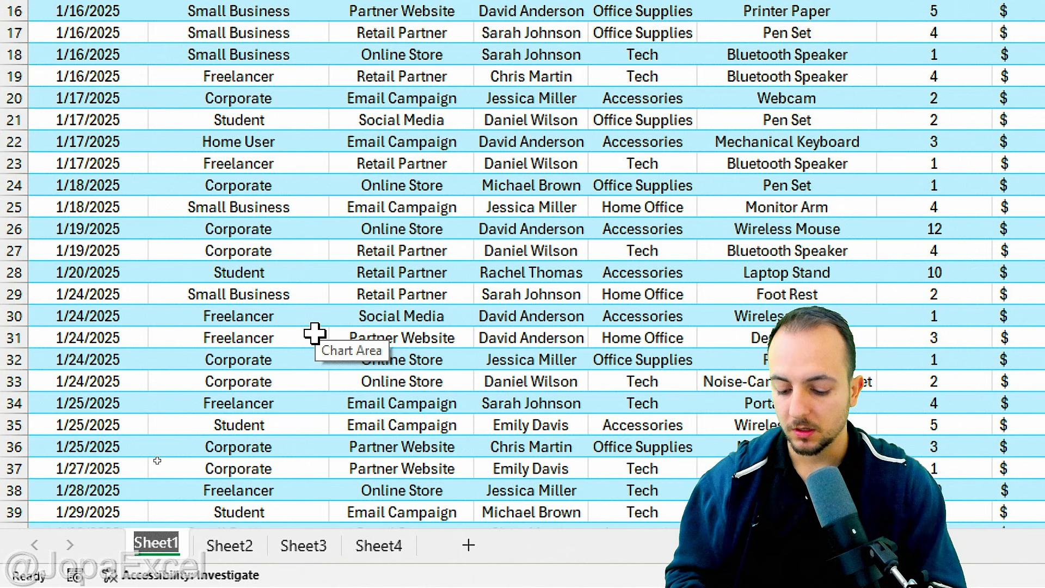
type("Database")
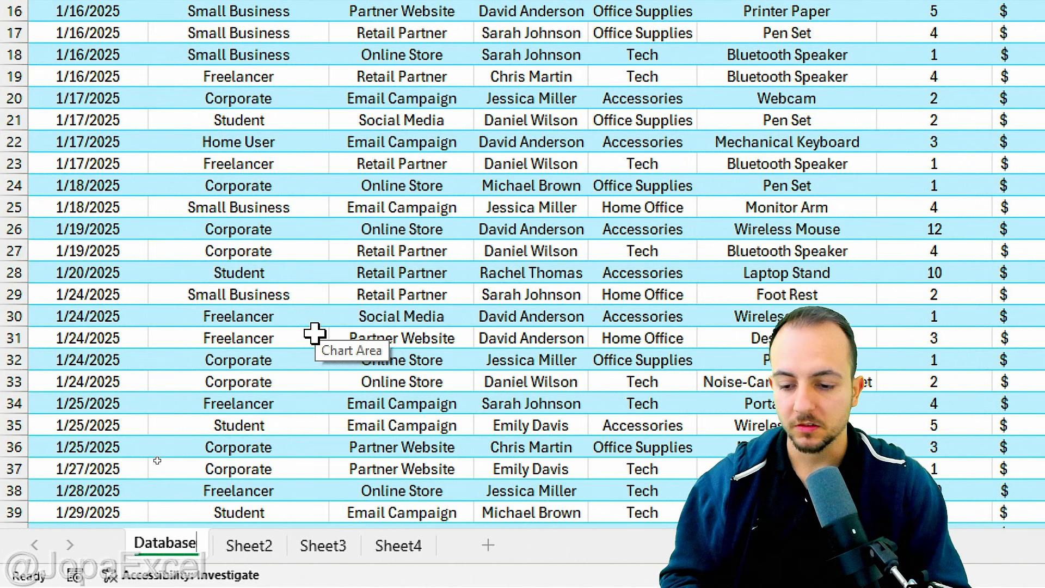
key("Return")
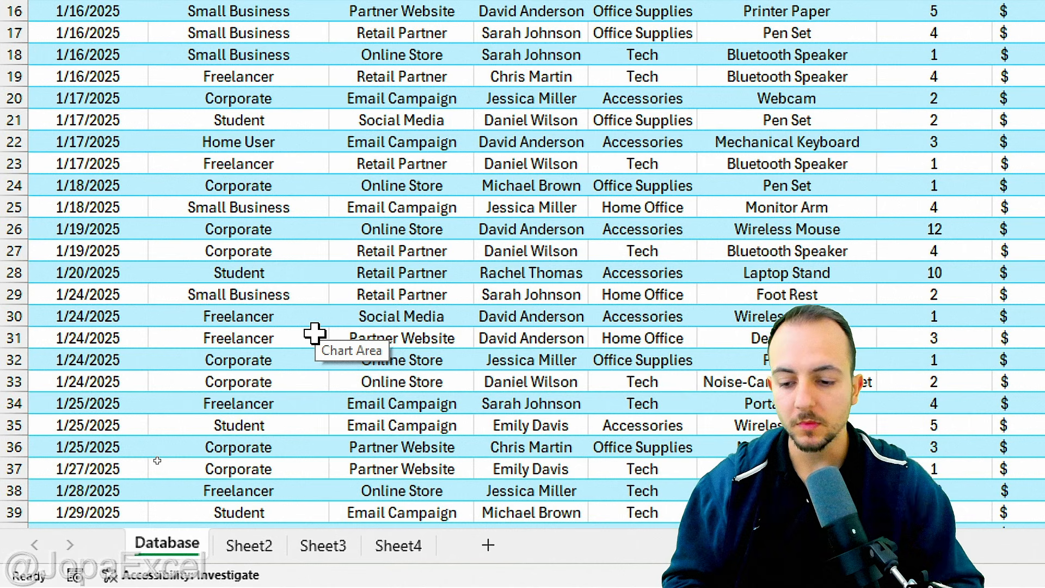
Step: Rename Sheet2, the sheet with the pivot tables, as Summary
left_click(271, 551)
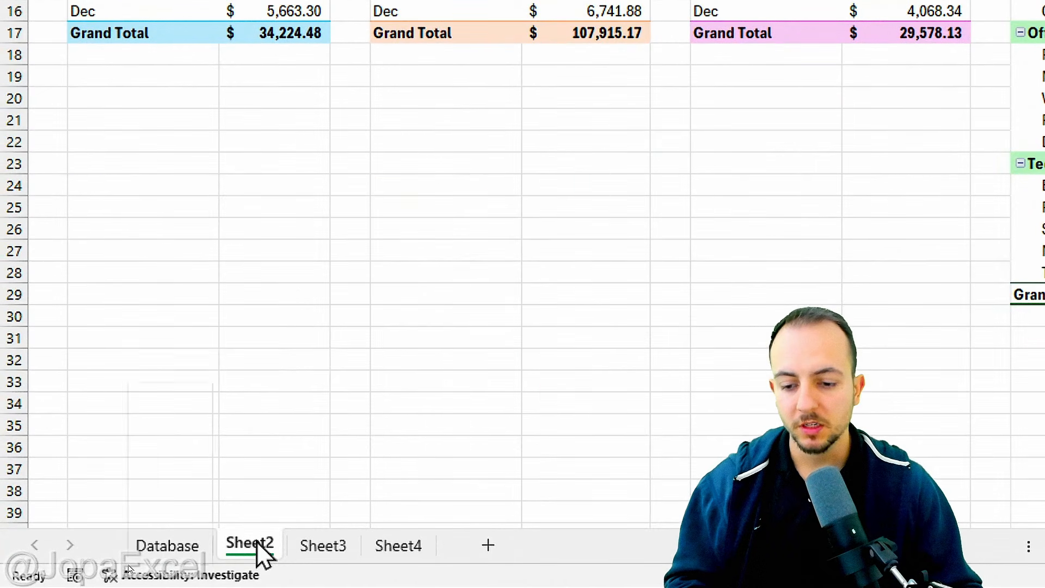
right_click(257, 543)
left_click(356, 264)
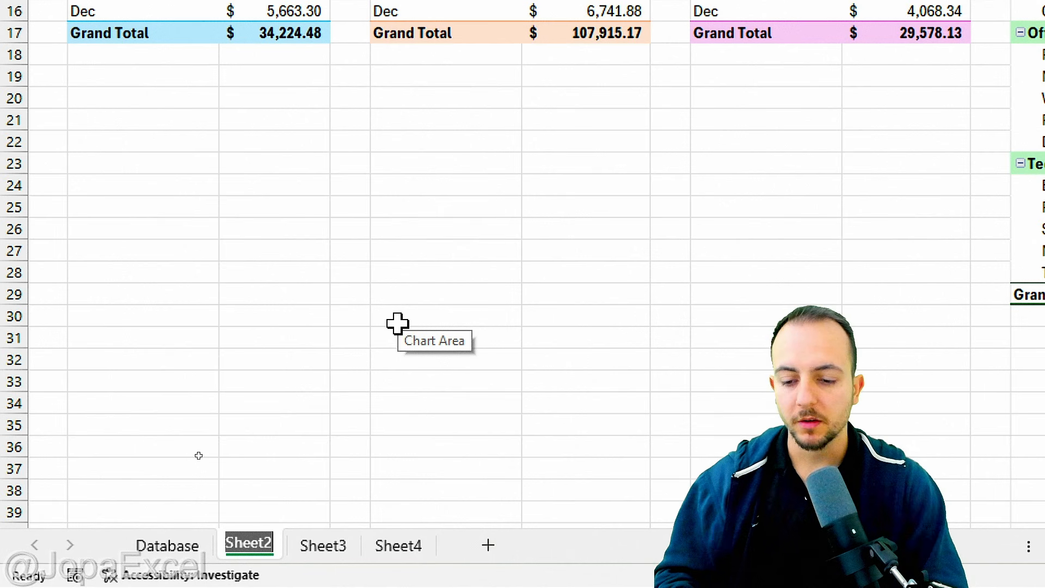
type("Sum")
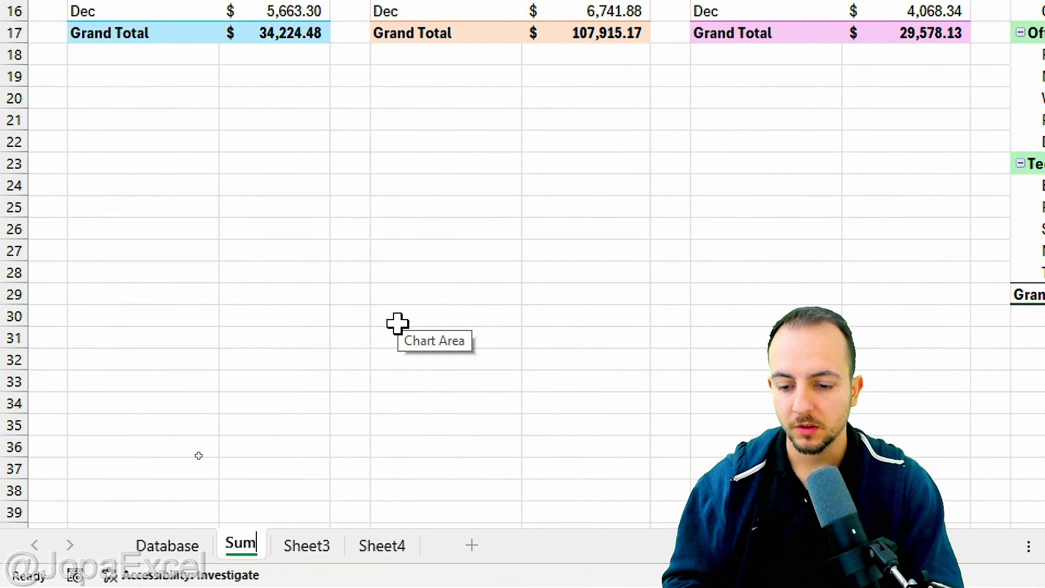
type("mary")
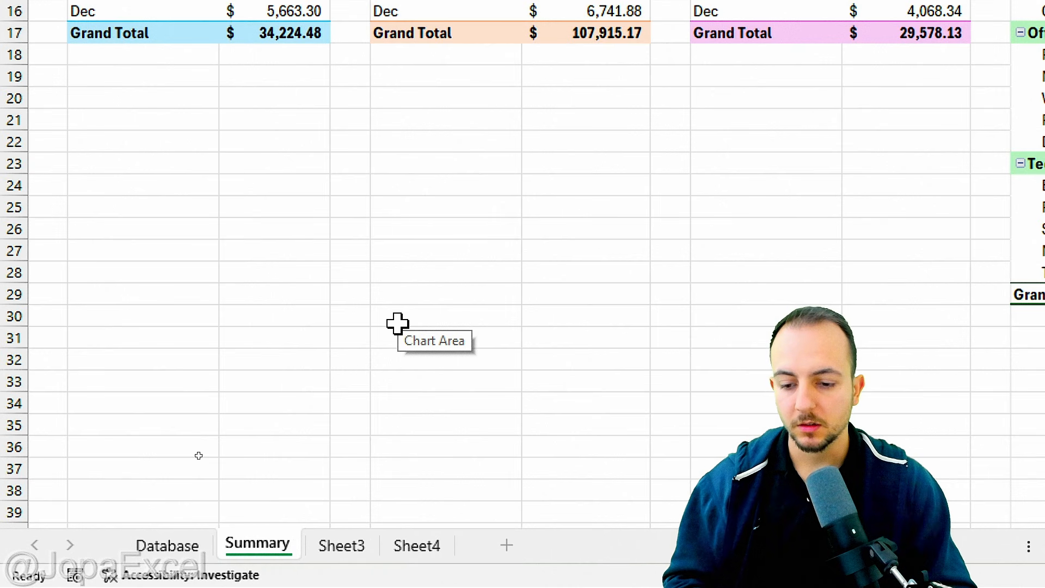
key("Return")
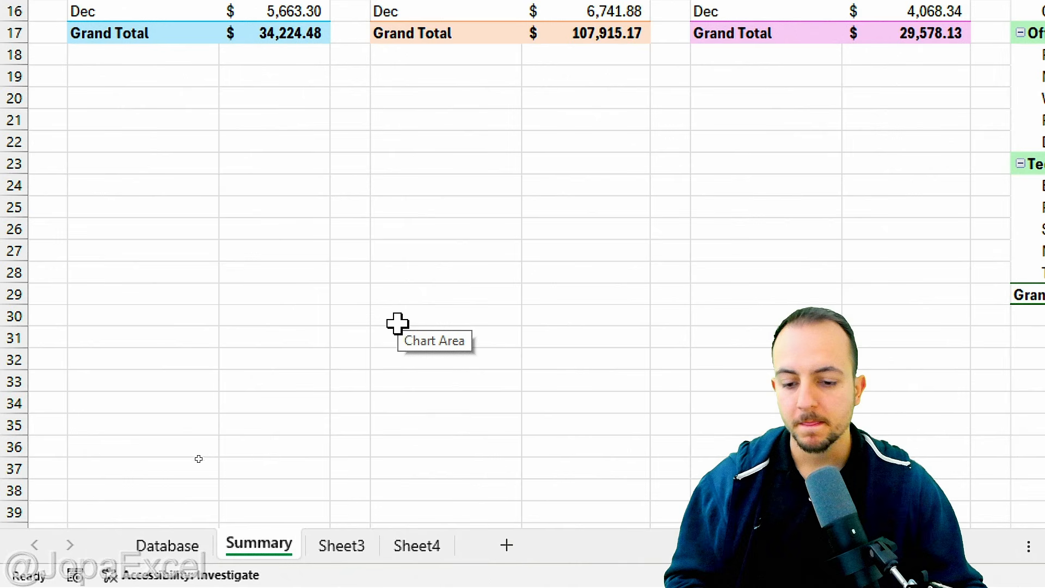
Step: Rename Sheet3, the sheet with the bar charts, as Charts
right_click(342, 550)
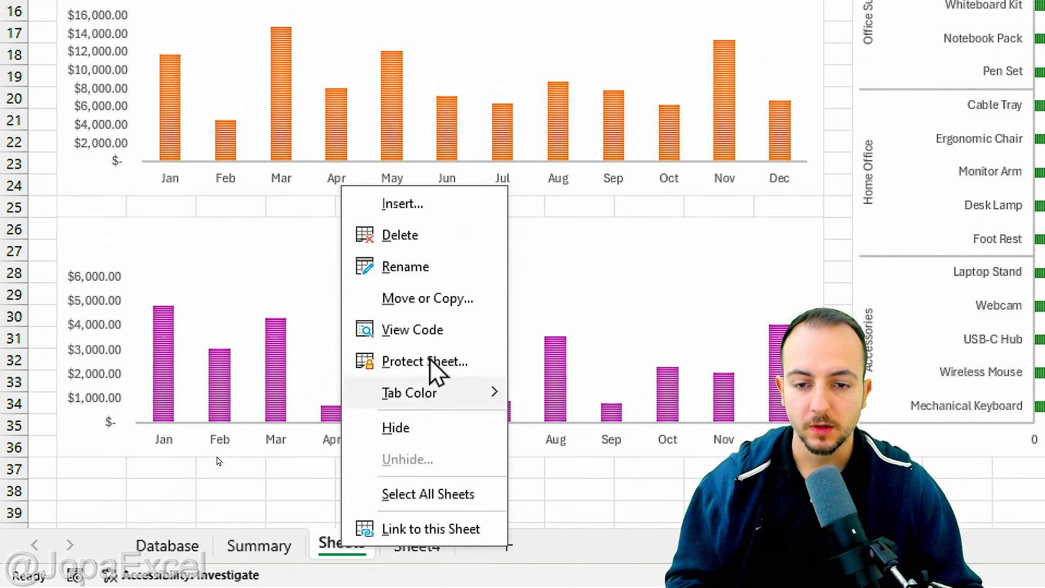
left_click(430, 270)
type("Charts")
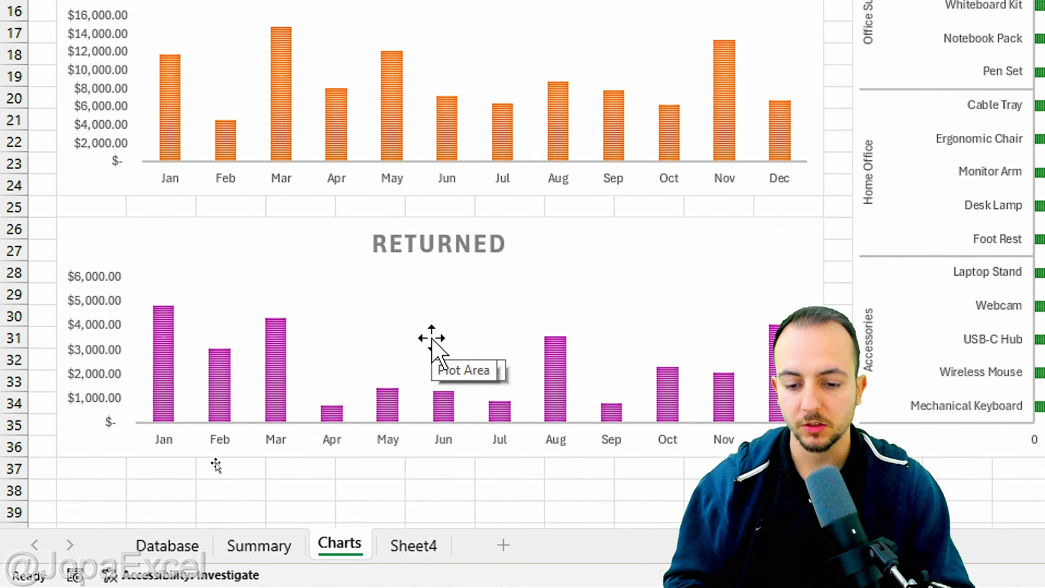
key("Return")
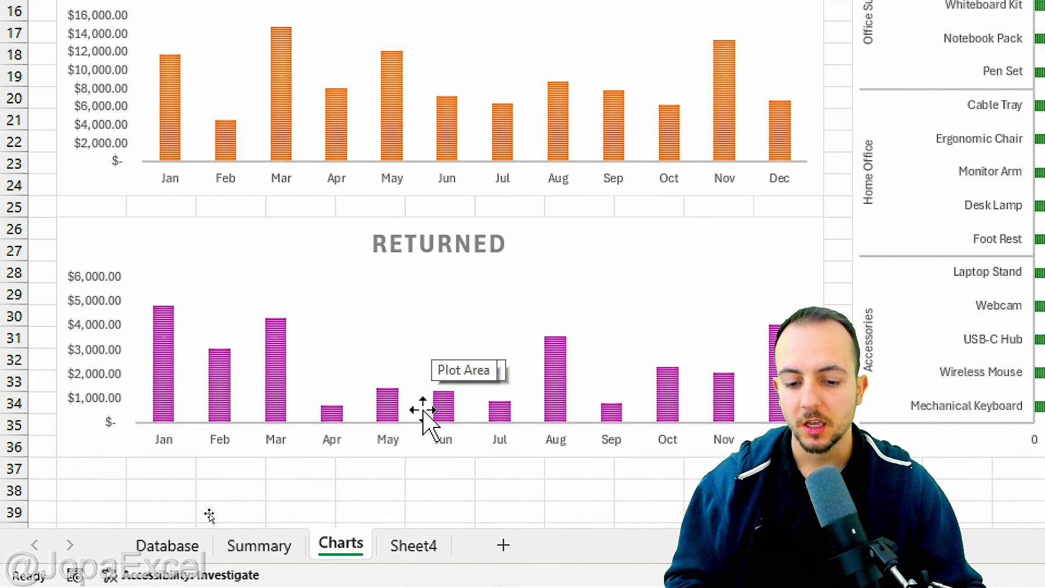
Step: Rename the empty Sheet4 as Calculations
left_click(433, 551)
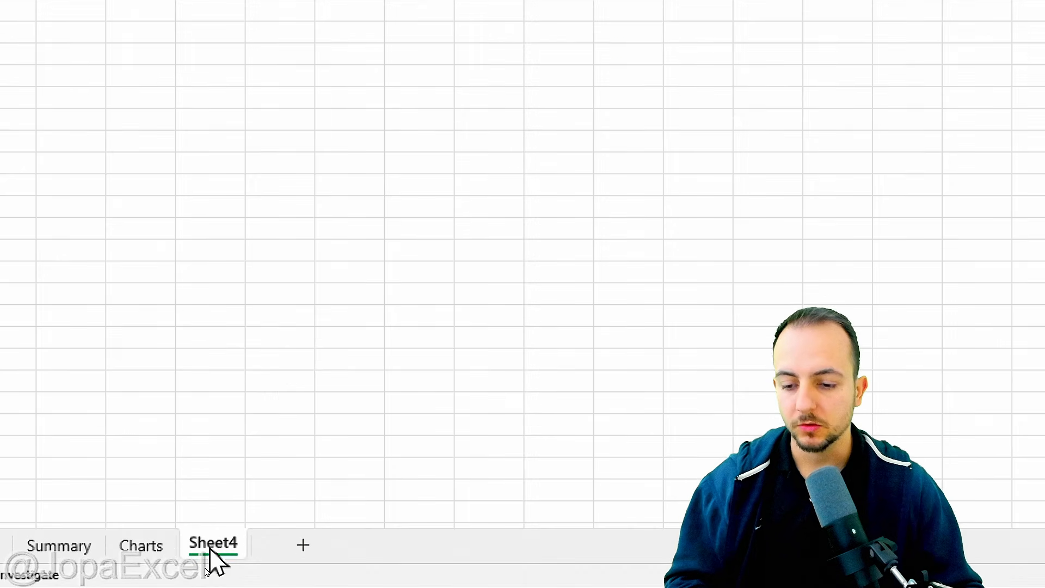
right_click(207, 566)
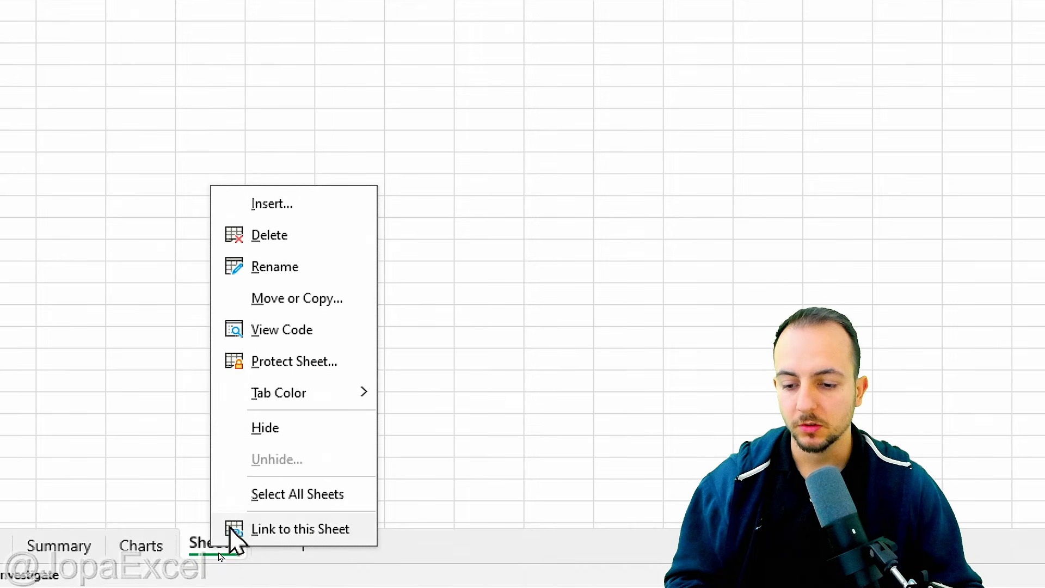
left_click(319, 281)
type("Calcu")
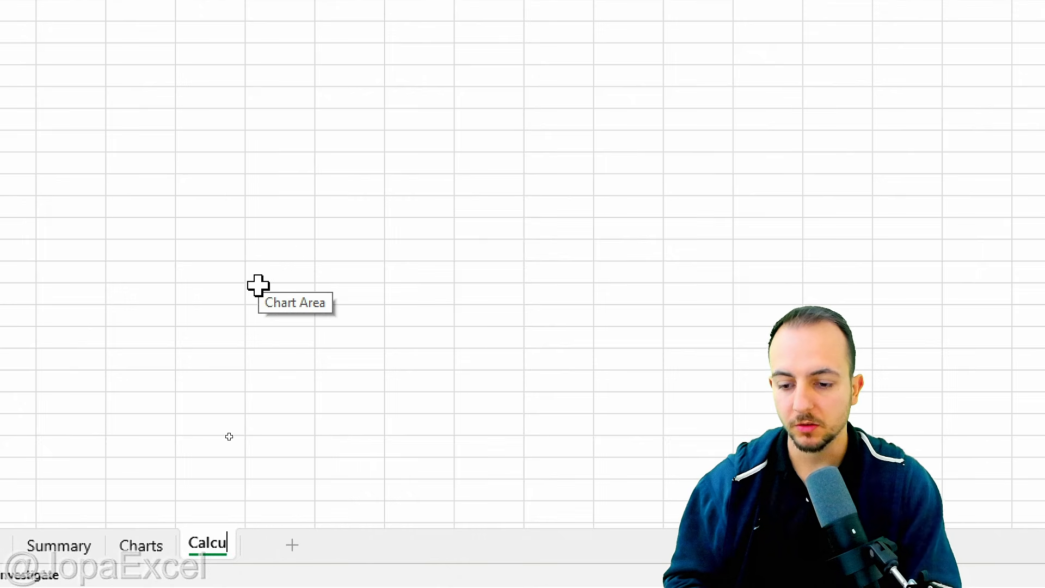
type("lations")
key("Return")
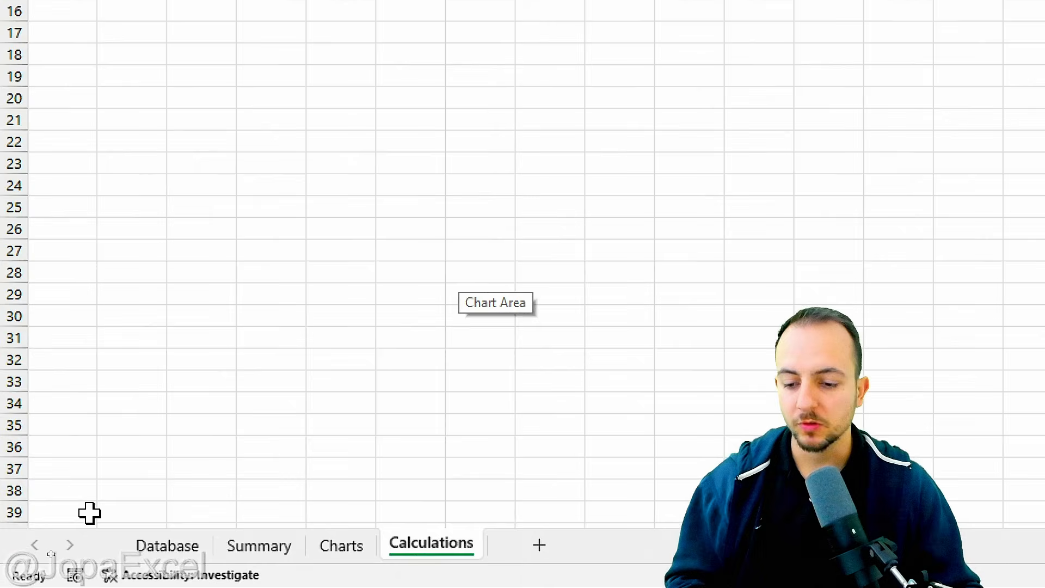
Step: Review the Database, Summary, Charts and Calculations sheets, examining the order table on Database
left_click(167, 545)
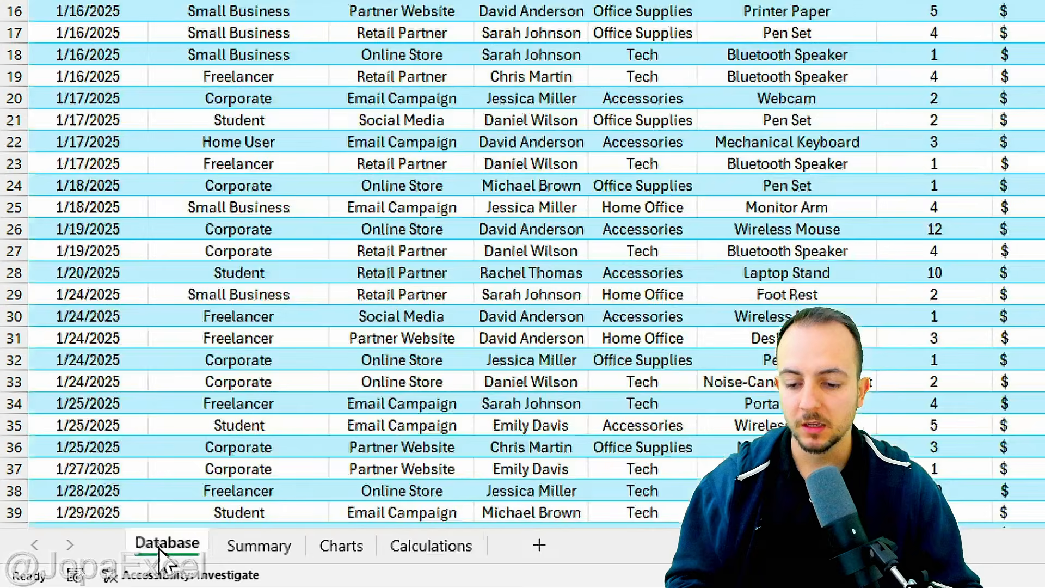
left_click(247, 549)
left_click(342, 547)
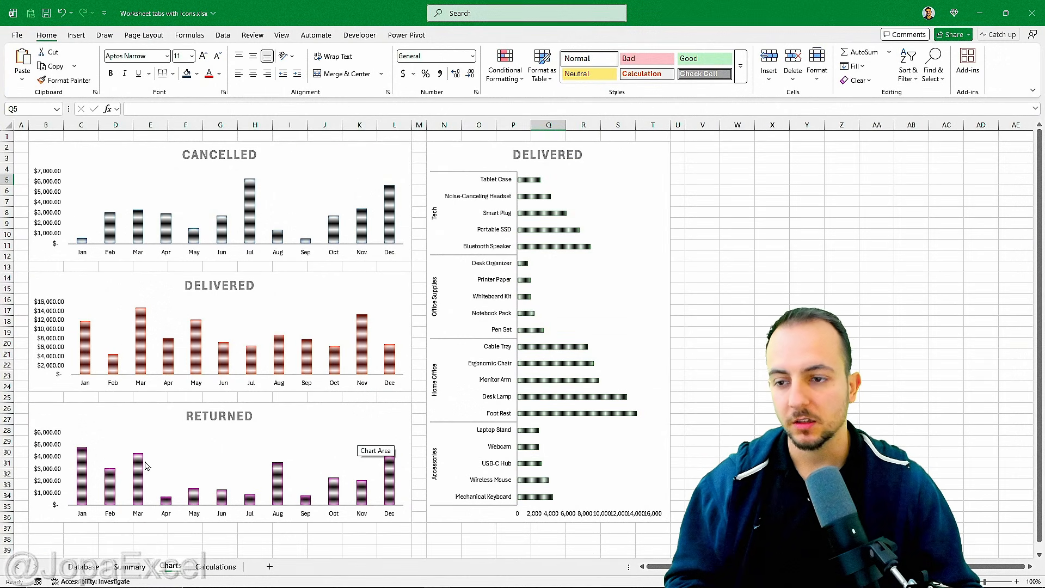
left_click(140, 567)
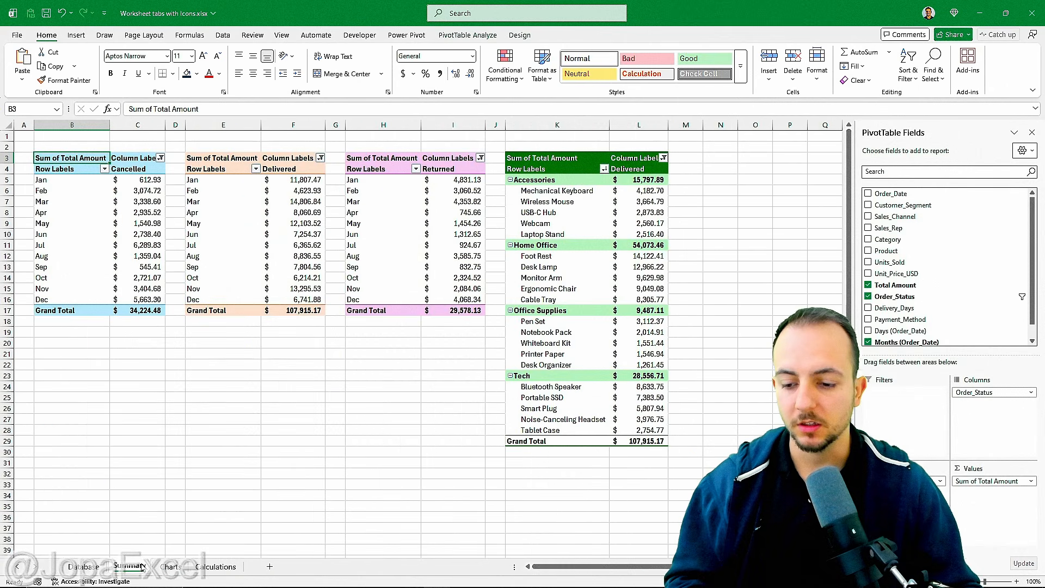
left_click(171, 566)
left_click(215, 567)
left_click(130, 566)
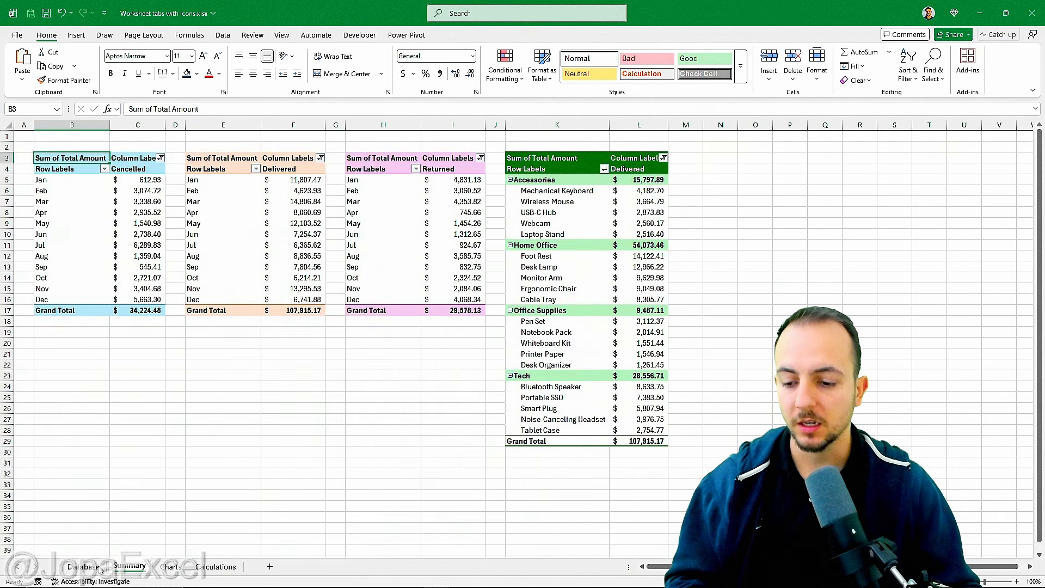
left_click(83, 567)
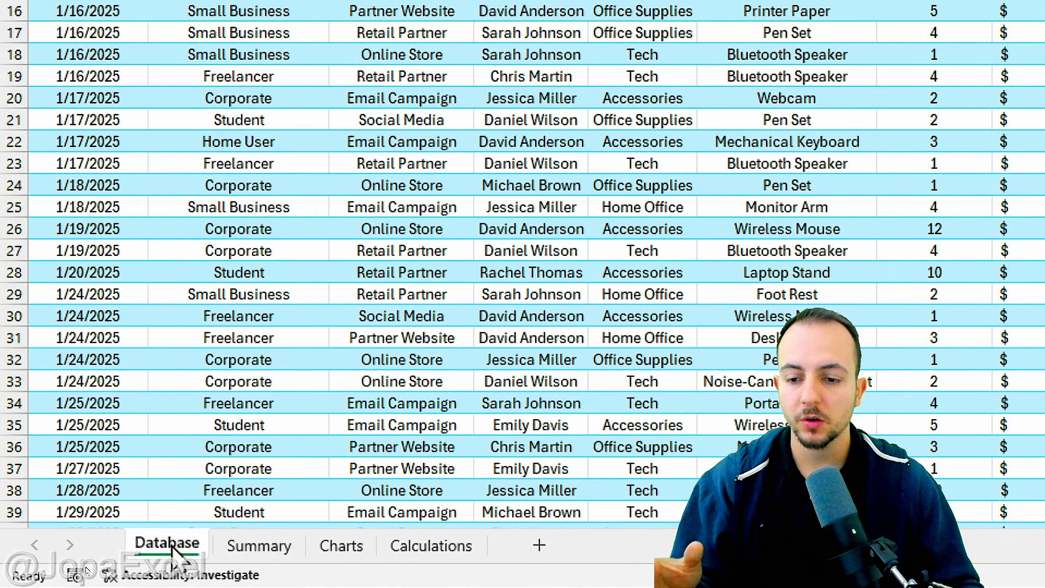
right_click(173, 551)
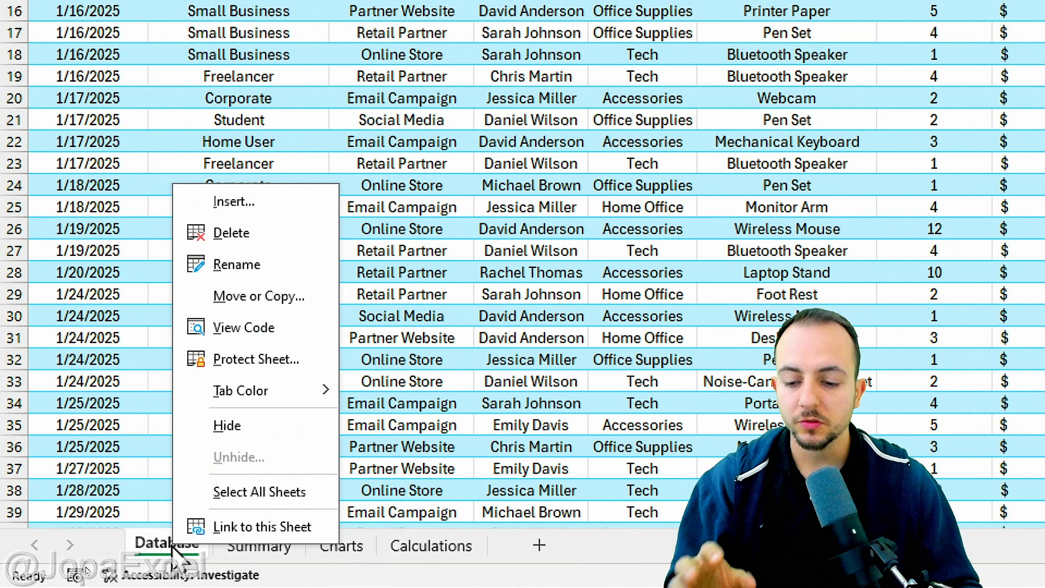
key("Escape")
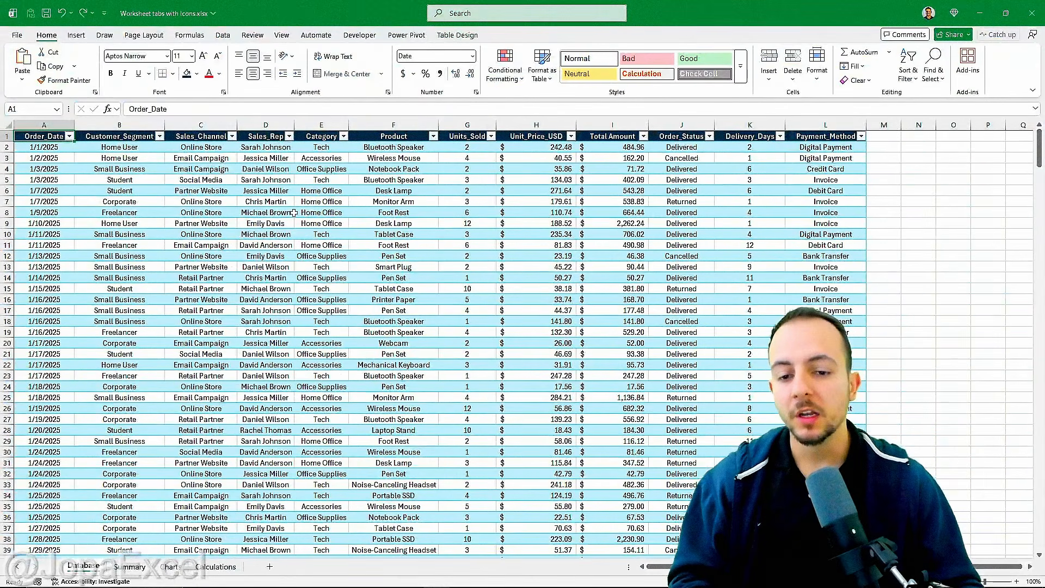
scroll(305, 283, "down", 11)
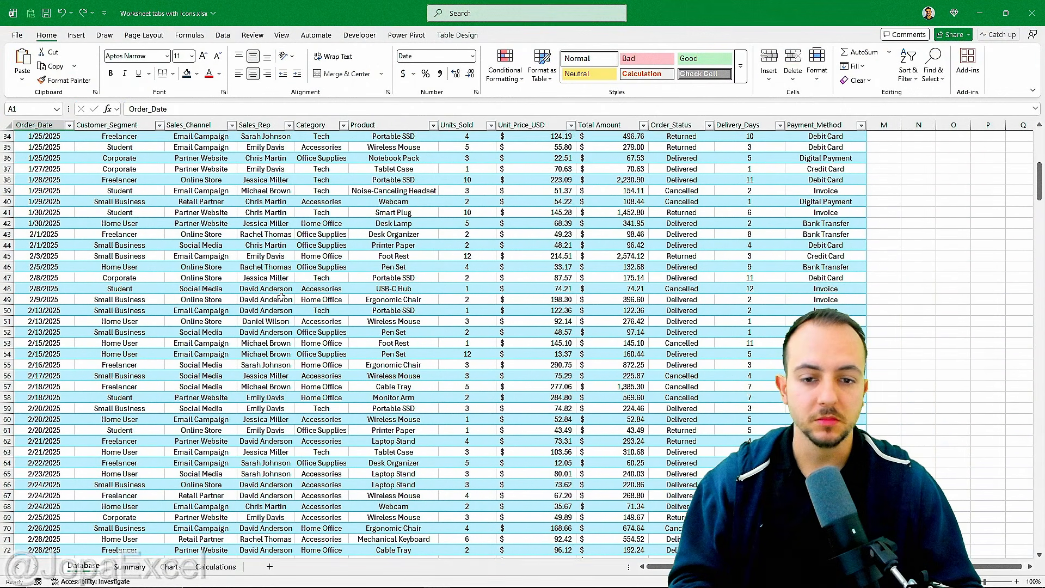
scroll(281, 297, "up", 9)
scroll(282, 296, "up", 2)
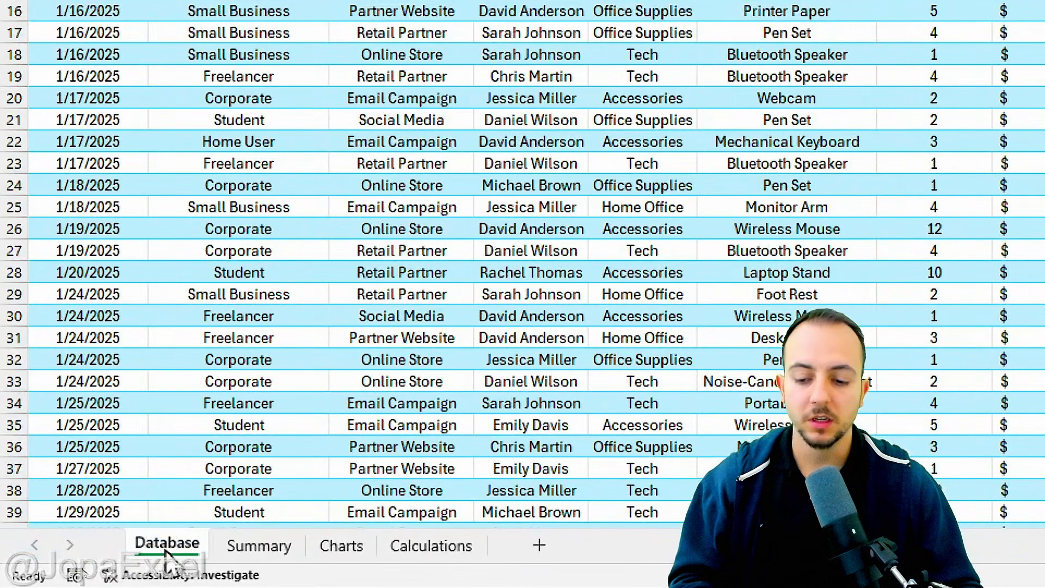
Step: Set the Database sheet's tab color to a light blue from the theme colors
right_click(166, 556)
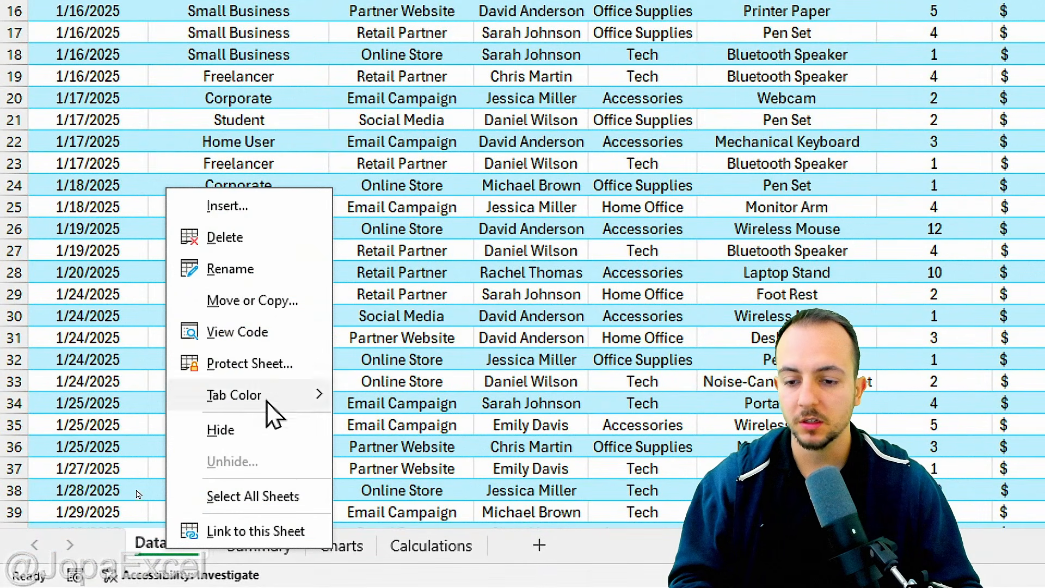
mouse_move(264, 414)
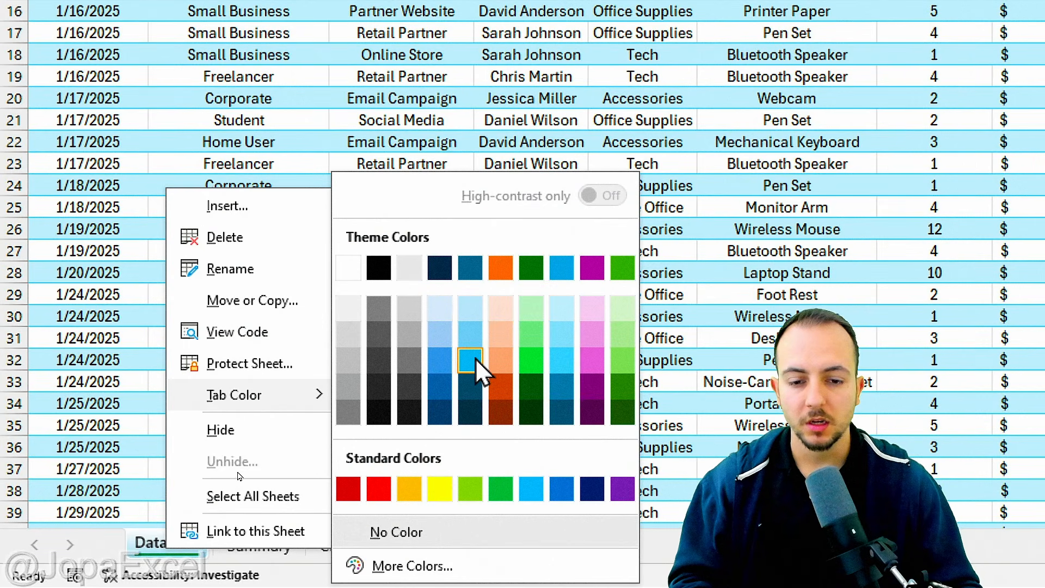
left_click(562, 336)
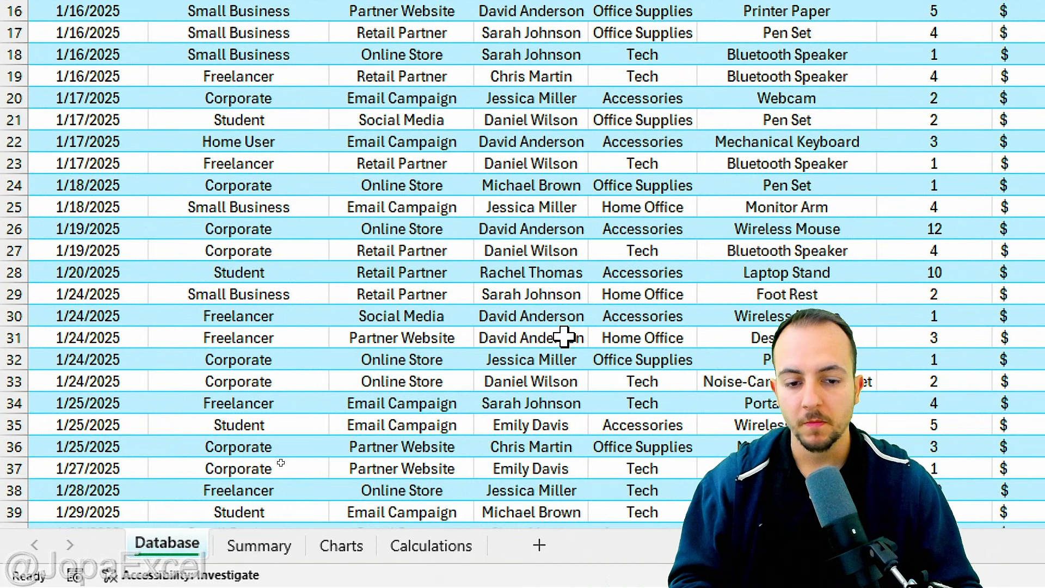
Step: Look through the Database, Summary and Charts sheets to compare the colored Database tab with the uncolored tabs
left_click(275, 553)
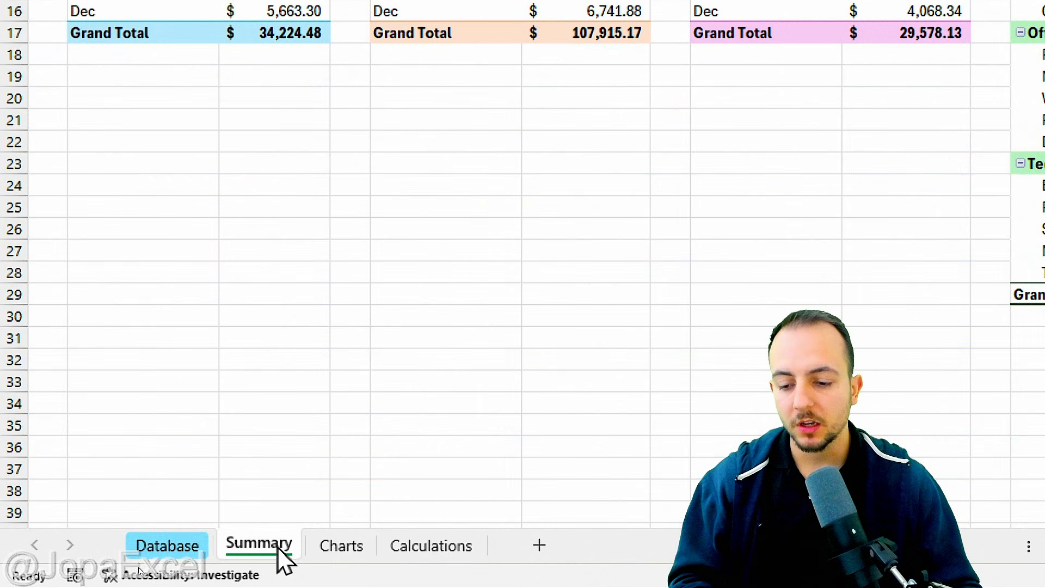
left_click(203, 553)
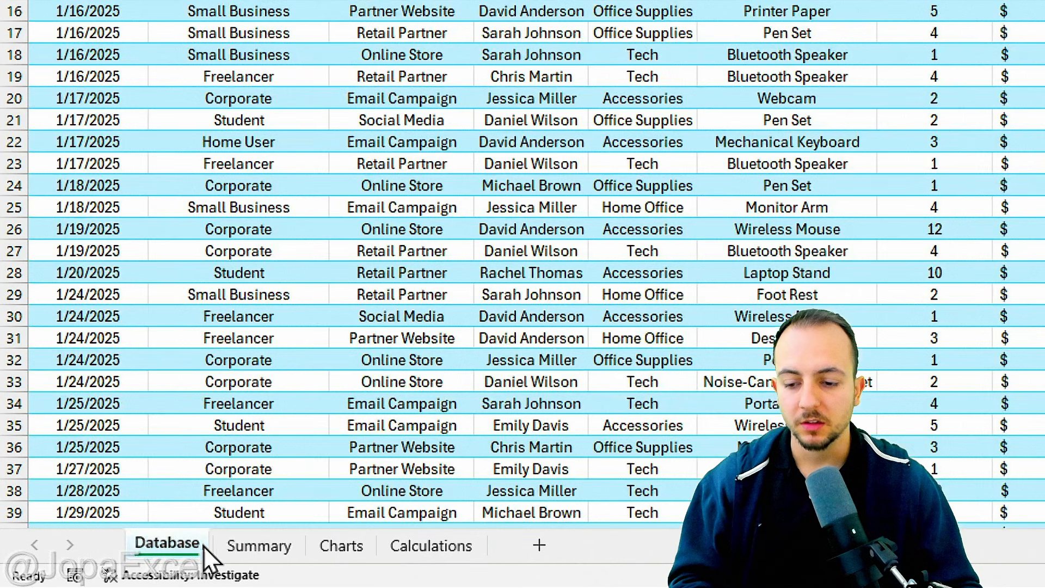
left_click(256, 553)
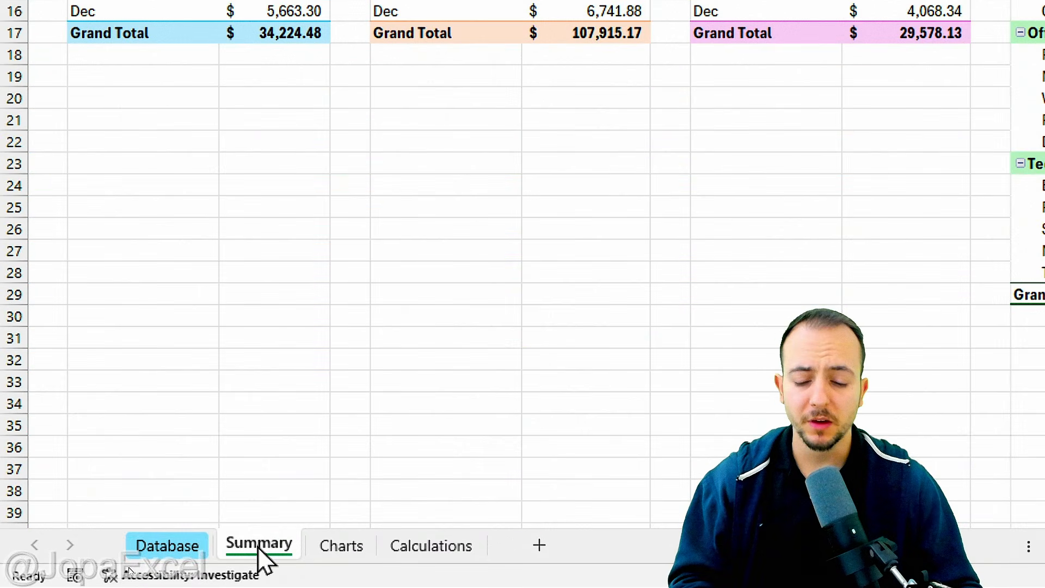
left_click(335, 551)
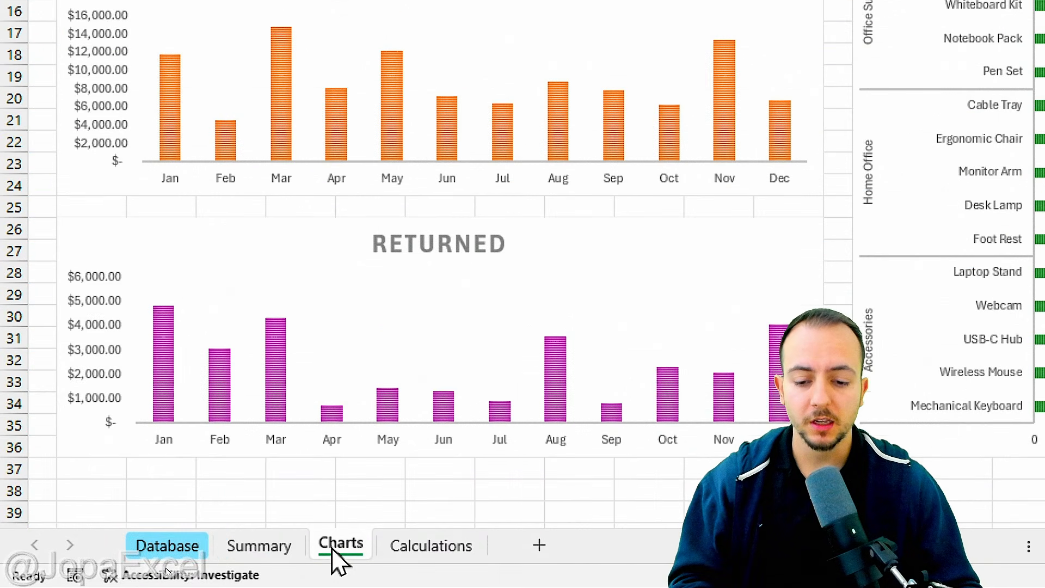
left_click(297, 552)
left_click(327, 552)
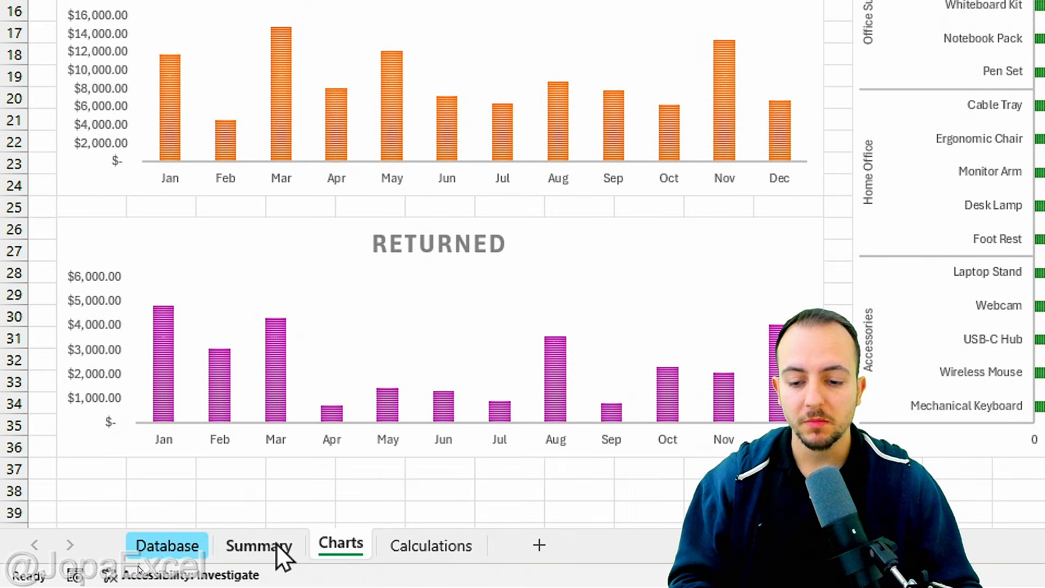
left_click(277, 553)
left_click(336, 544)
left_click(270, 542)
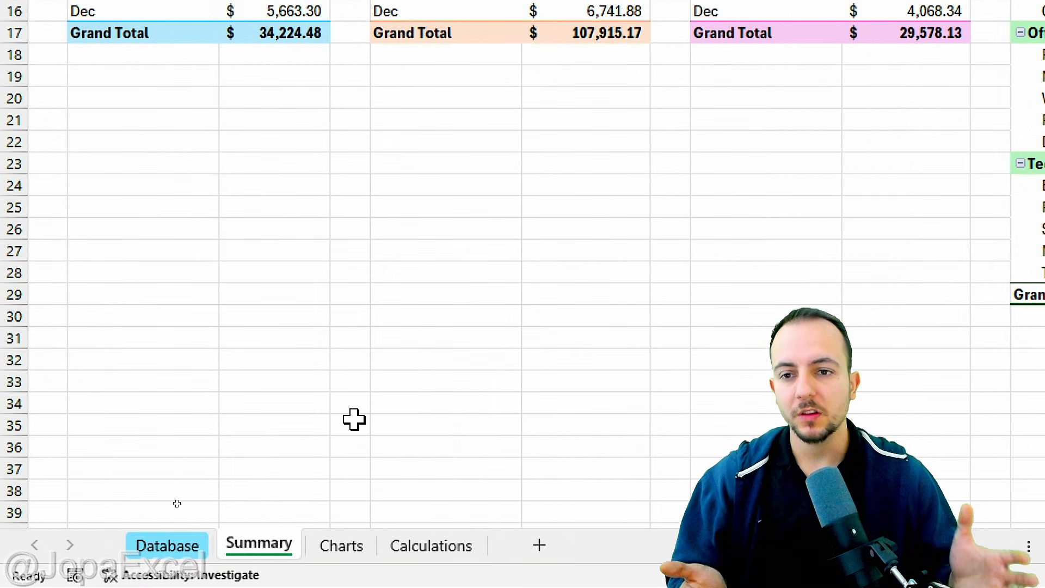
Step: Set the Summary sheet's tab color to a light orange from the theme colors
right_click(265, 546)
mouse_move(342, 389)
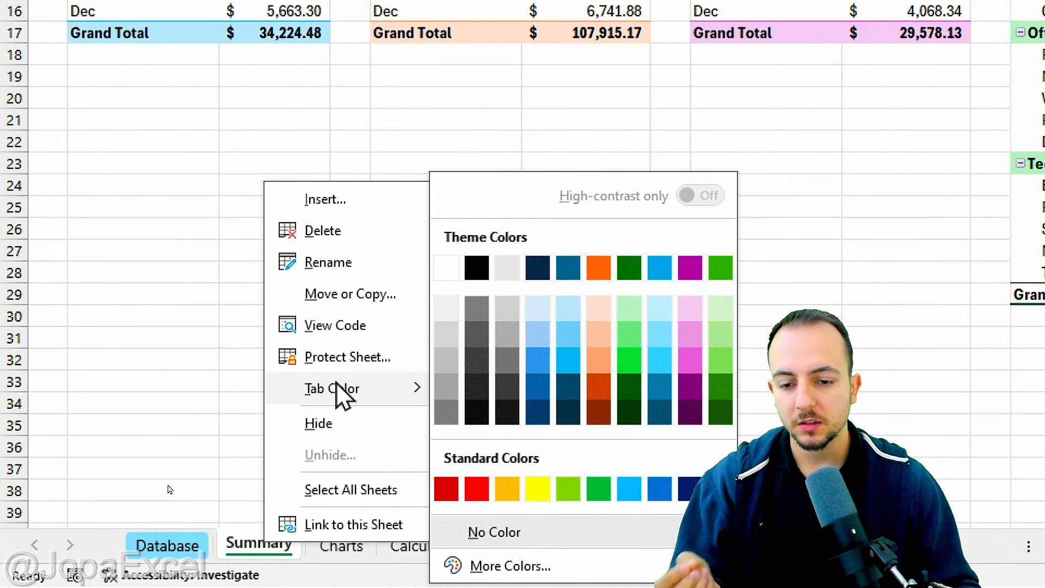
left_click(599, 335)
Step: Set the Charts sheet's tab color to a darker shade of the Summary tab's orange
right_click(359, 549)
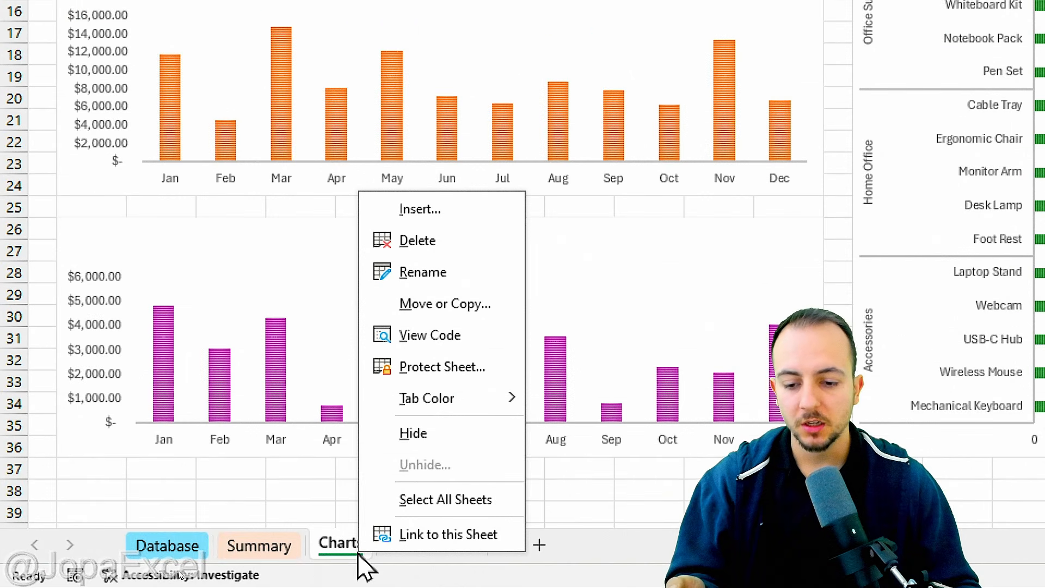
mouse_move(465, 405)
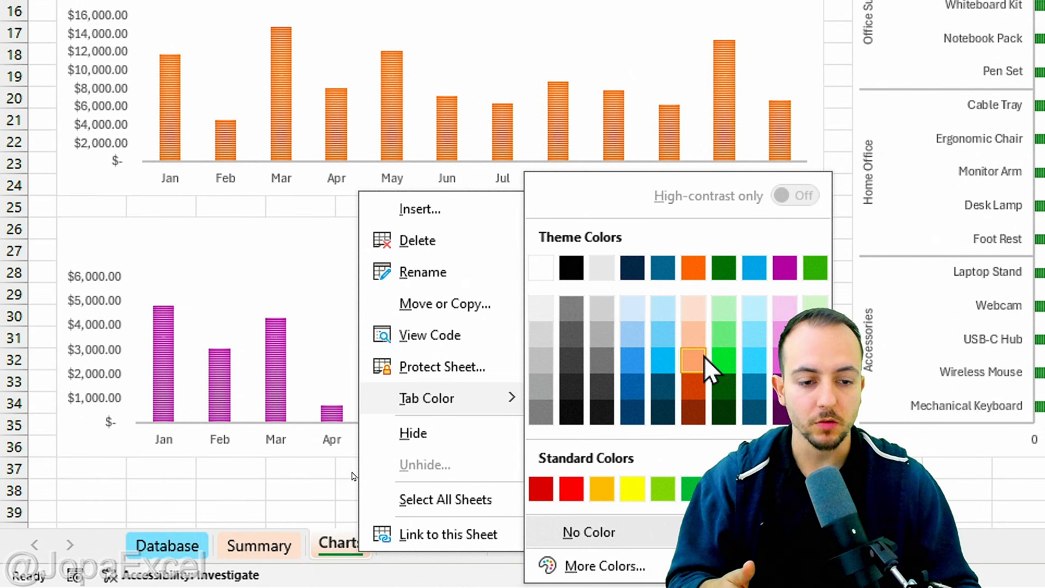
left_click(702, 361)
Step: Compare the related orange tab colors of the Summary and Charts sheets
left_click(442, 546)
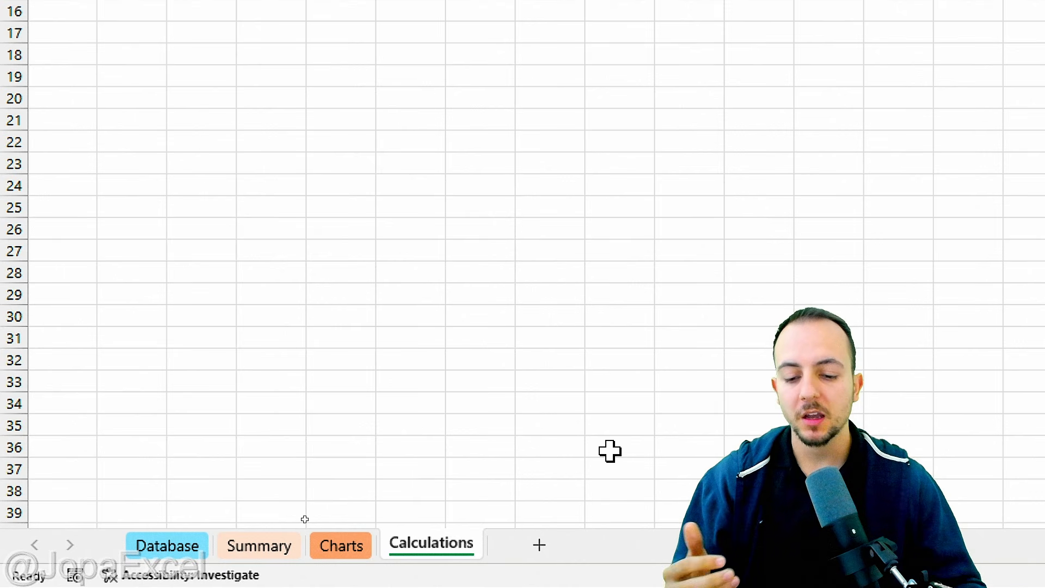
left_click(293, 551)
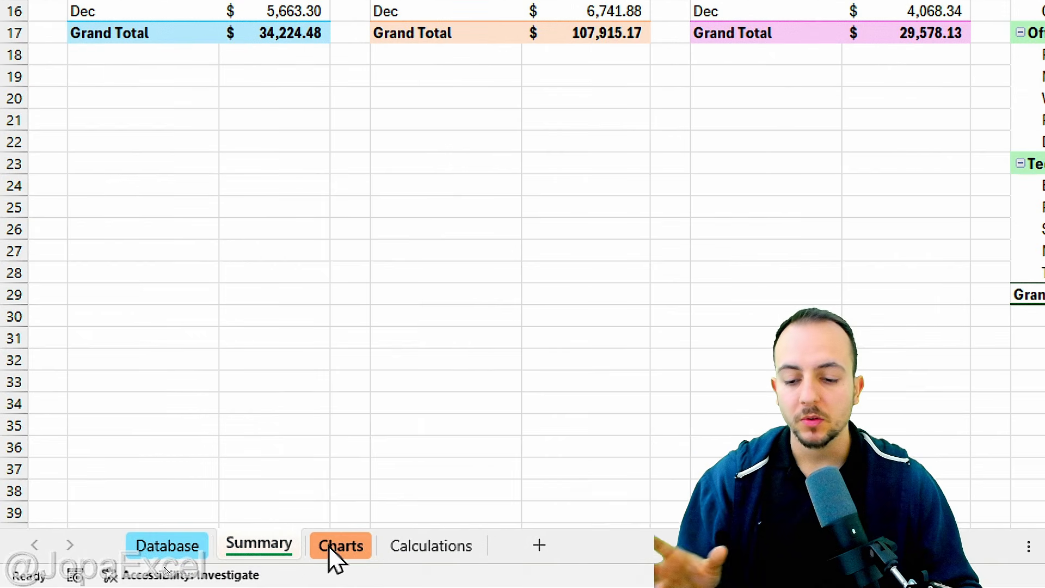
left_click(329, 548)
left_click(289, 547)
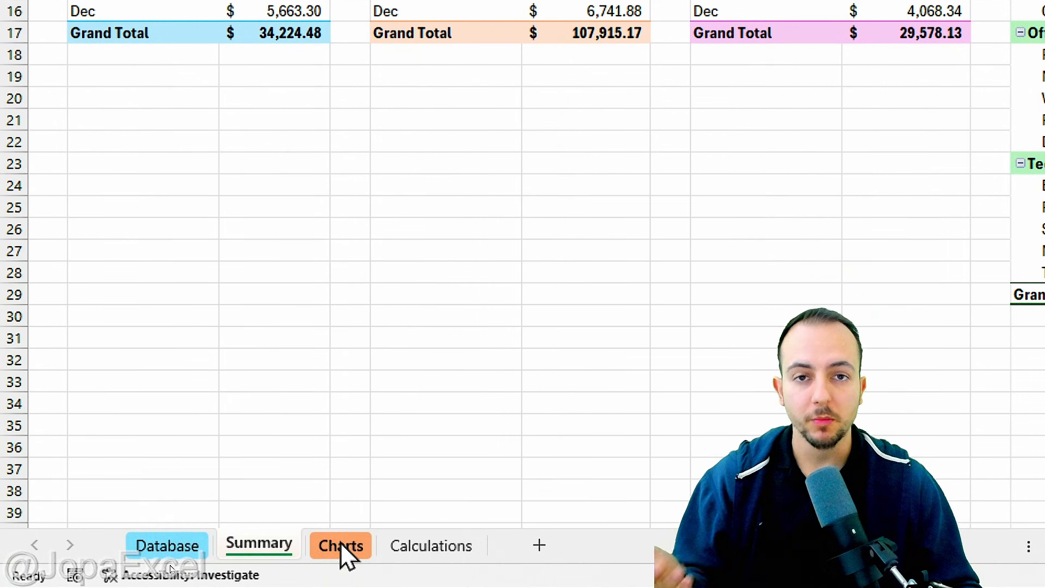
left_click(341, 544)
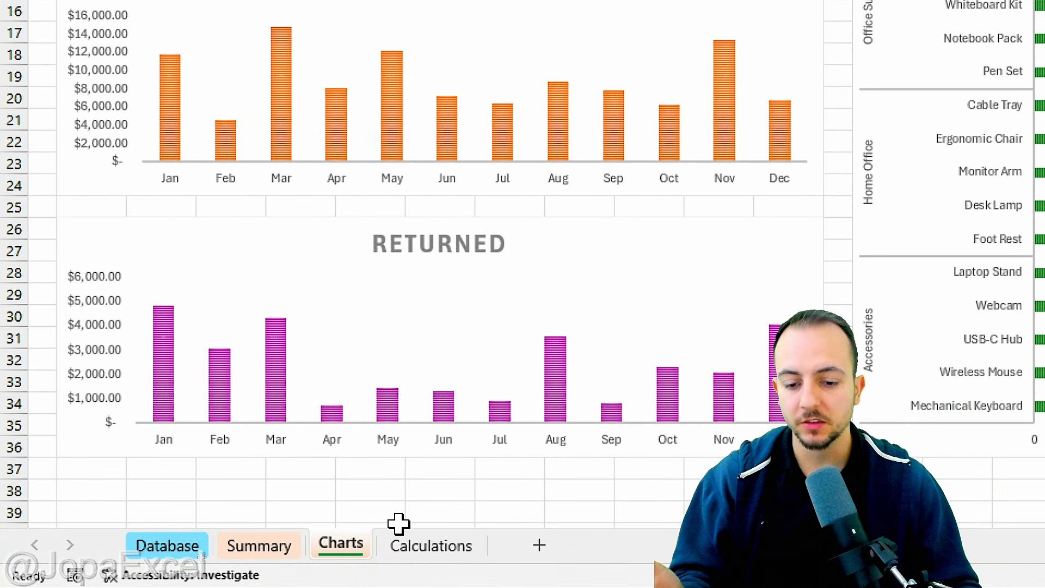
Step: Give the Calculations sheet's tab a custom light red color, RGB 255, 185, 185 (#FFB9B9)
left_click(428, 543)
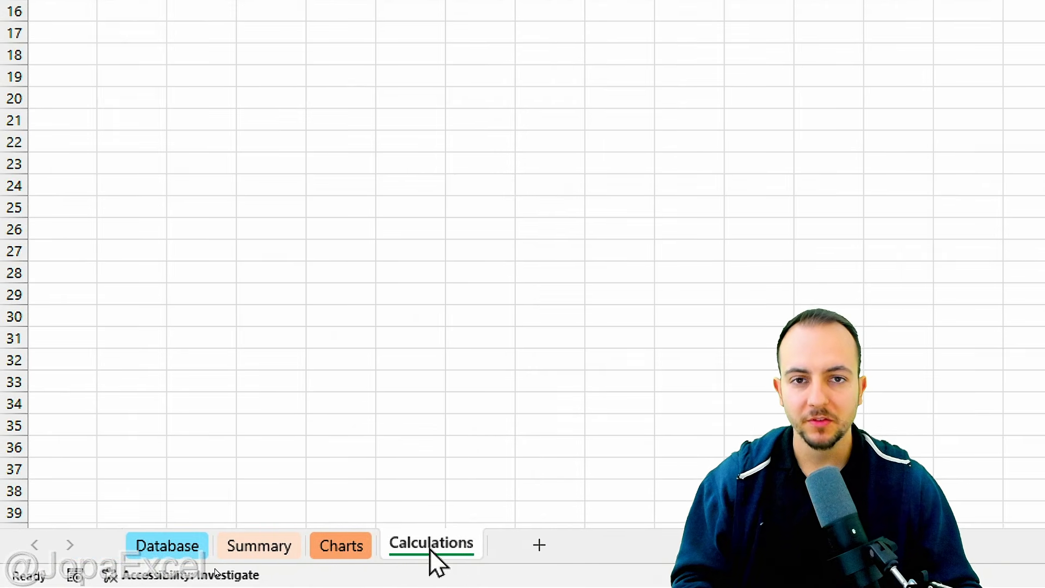
right_click(414, 548)
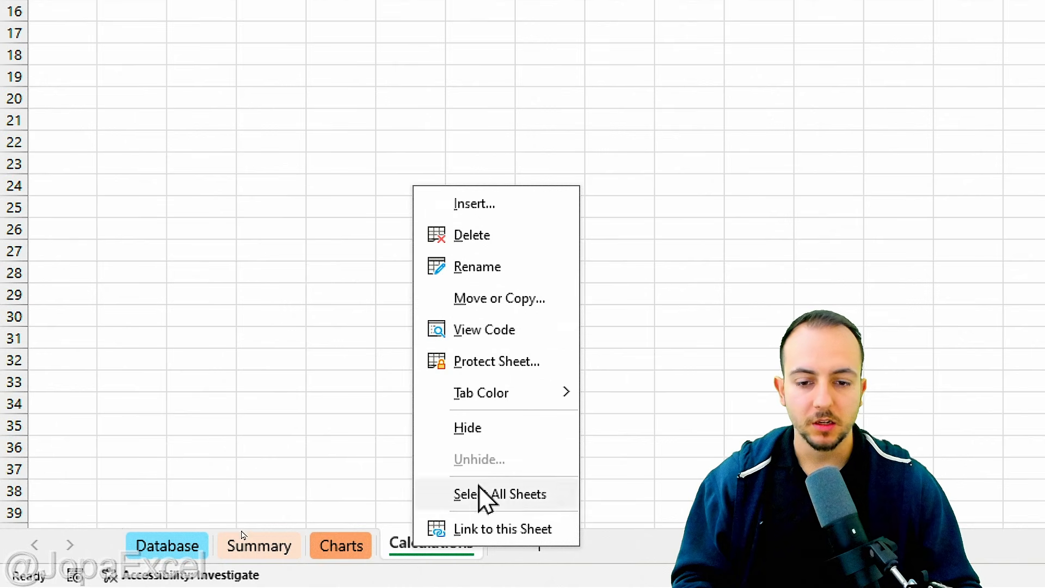
mouse_move(493, 404)
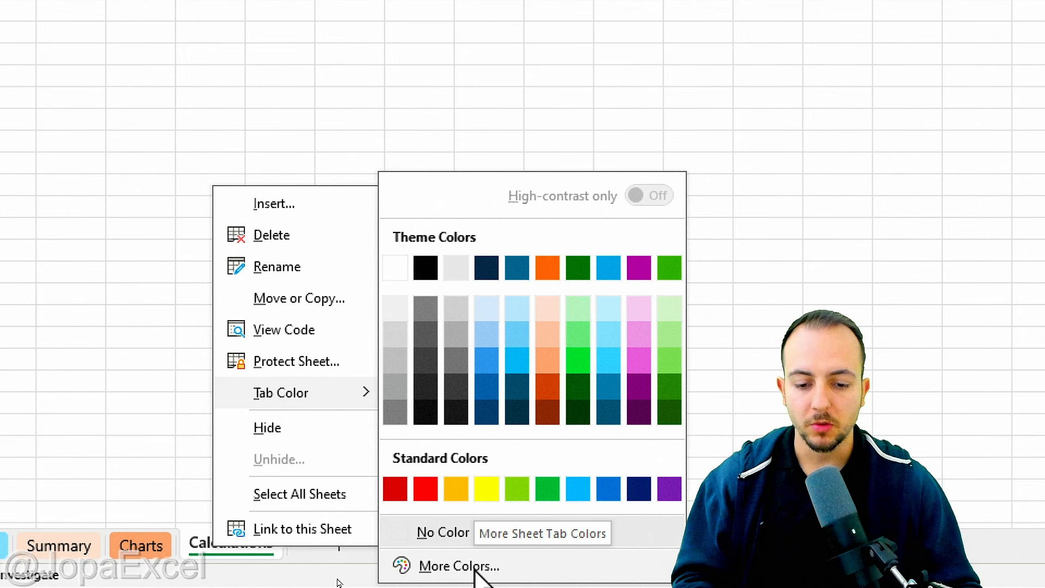
left_click(474, 569)
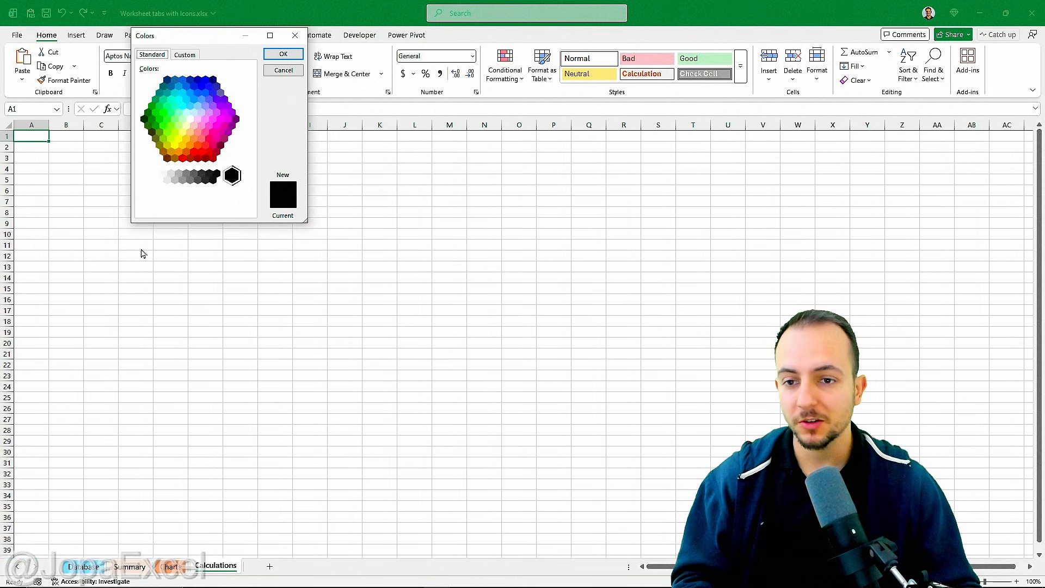
left_click_drag(205, 37, 214, 341)
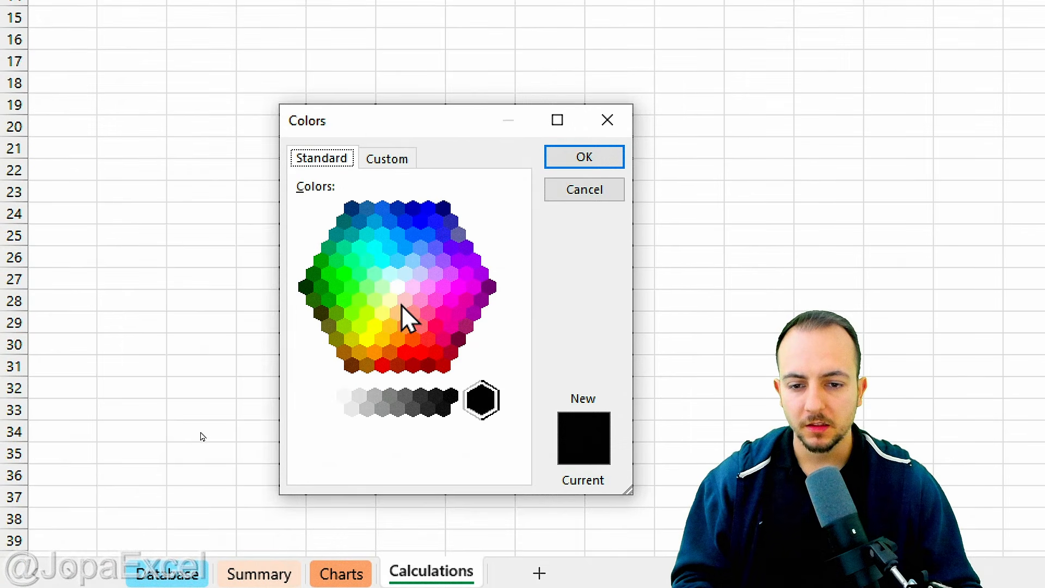
left_click(203, 430)
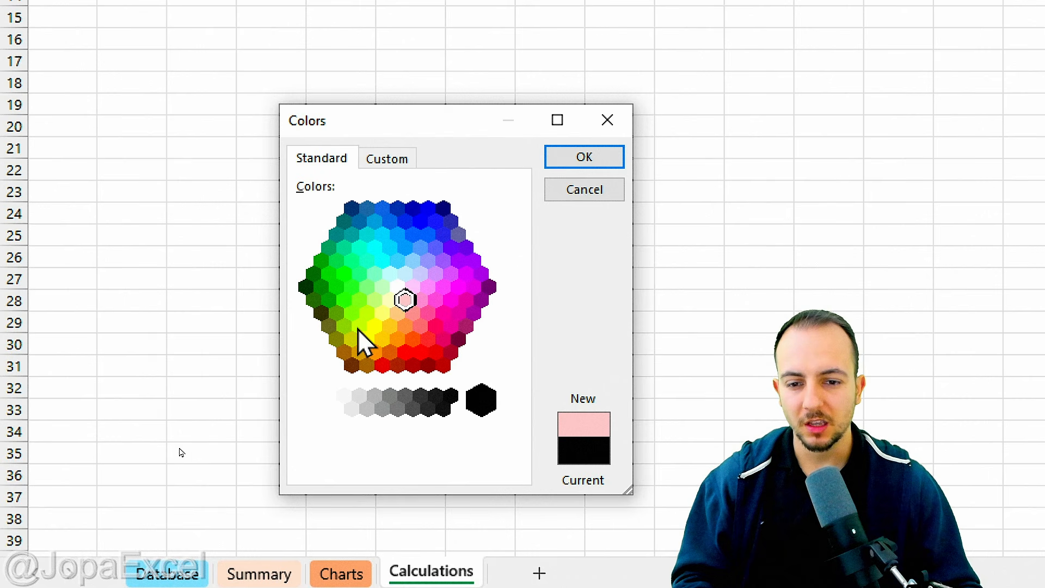
left_click(398, 163)
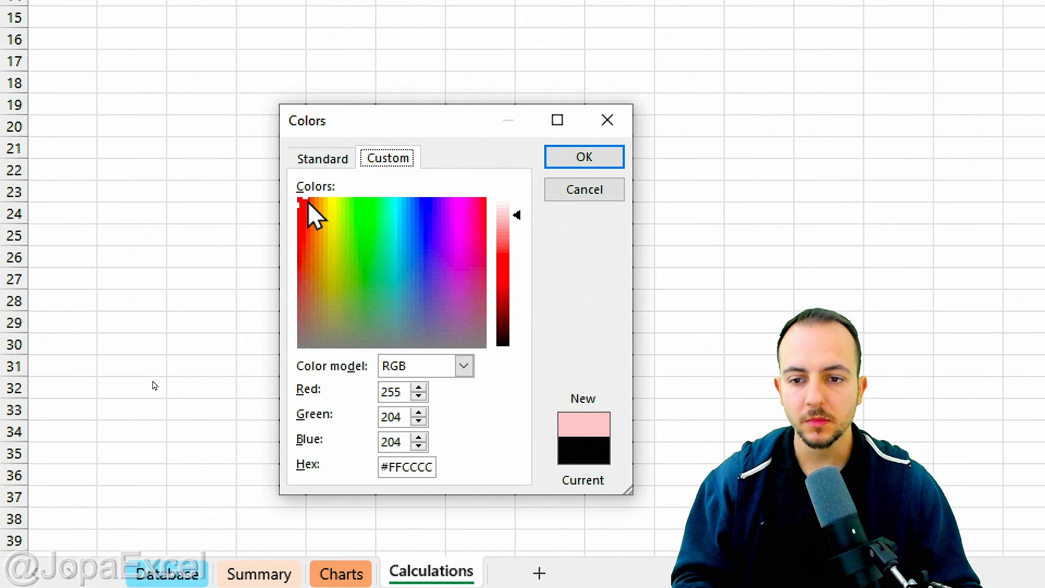
left_click_drag(313, 215, 294, 206)
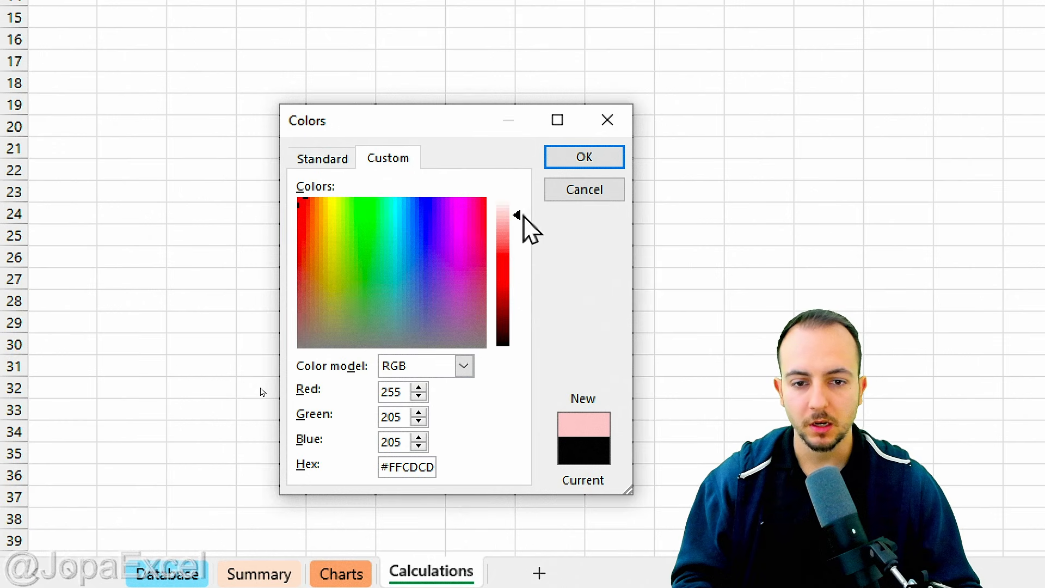
left_click_drag(523, 216, 521, 223)
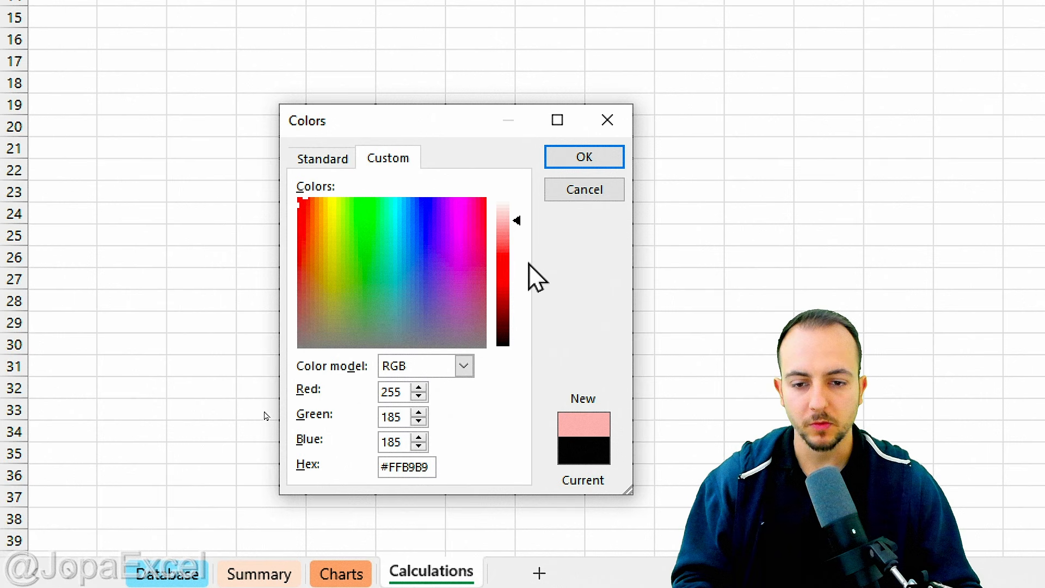
left_click(578, 161)
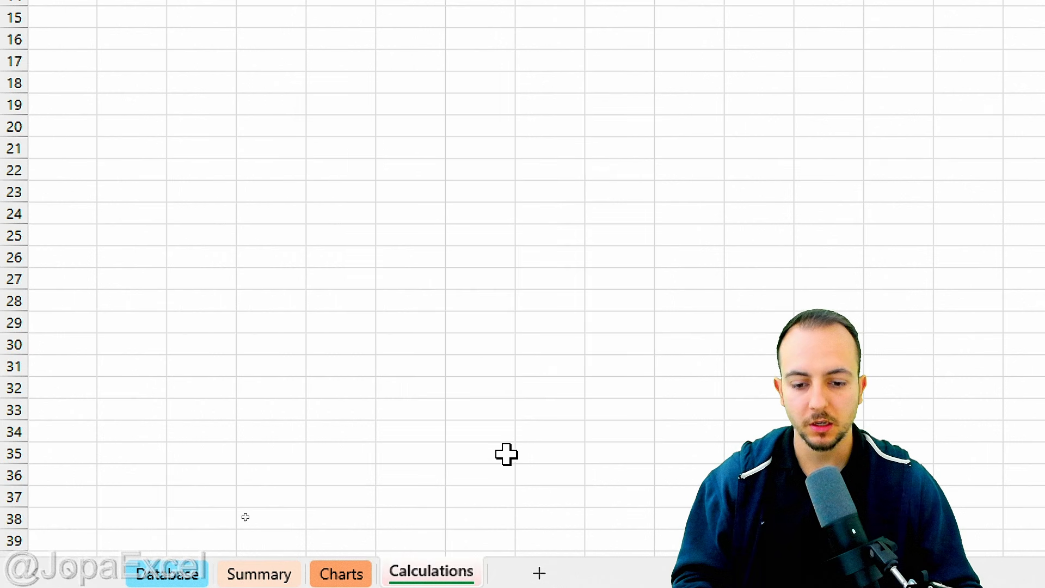
Step: Review the tab colors of the Database, Summary, Charts and Calculations sheets by going through each sheet
left_click(158, 547)
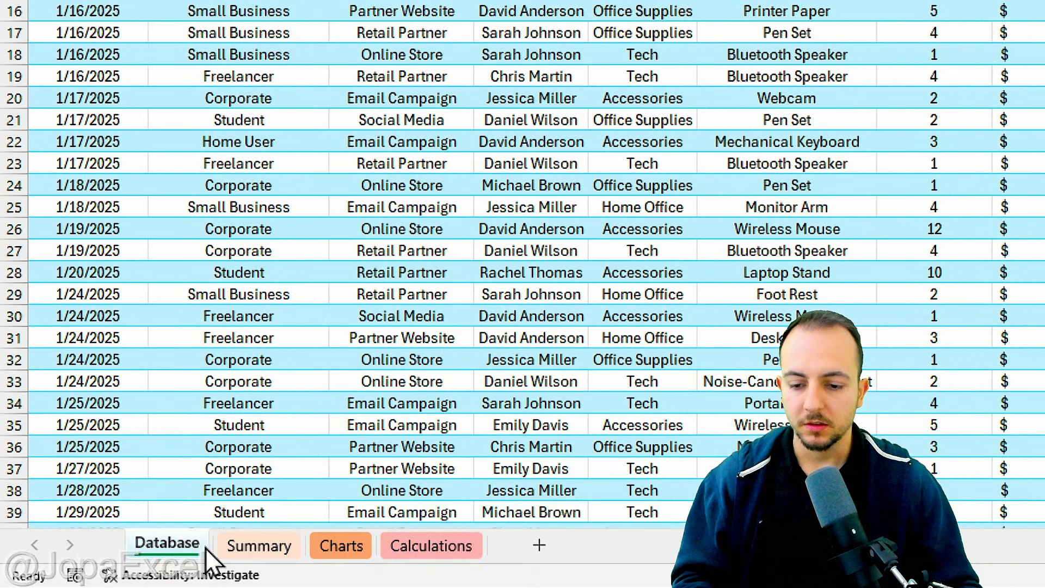
left_click(256, 547)
left_click(338, 550)
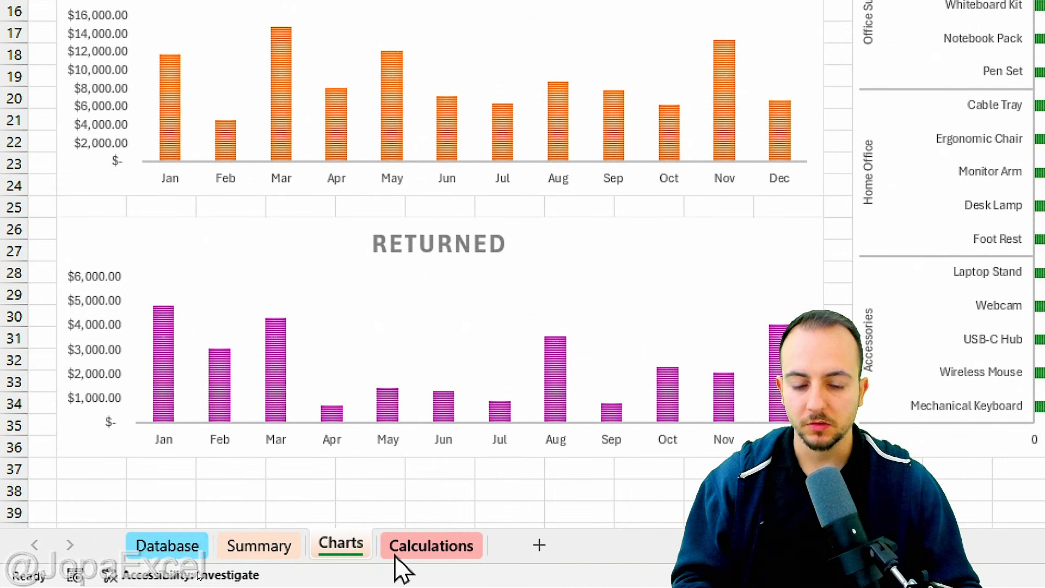
left_click(397, 552)
left_click(348, 551)
left_click(287, 550)
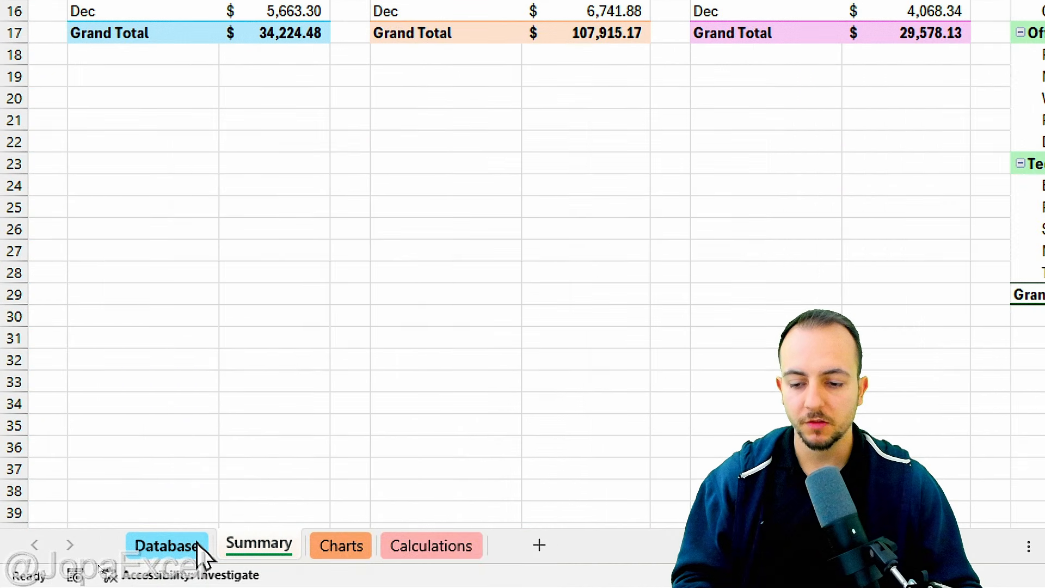
left_click(201, 551)
left_click(260, 551)
left_click(333, 551)
left_click(278, 551)
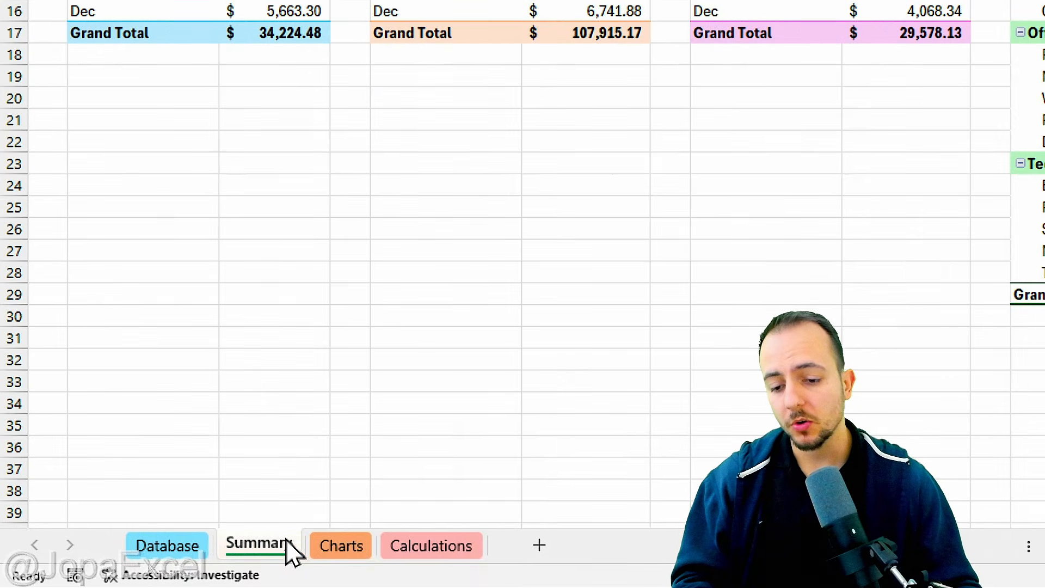
left_click(326, 553)
left_click(281, 551)
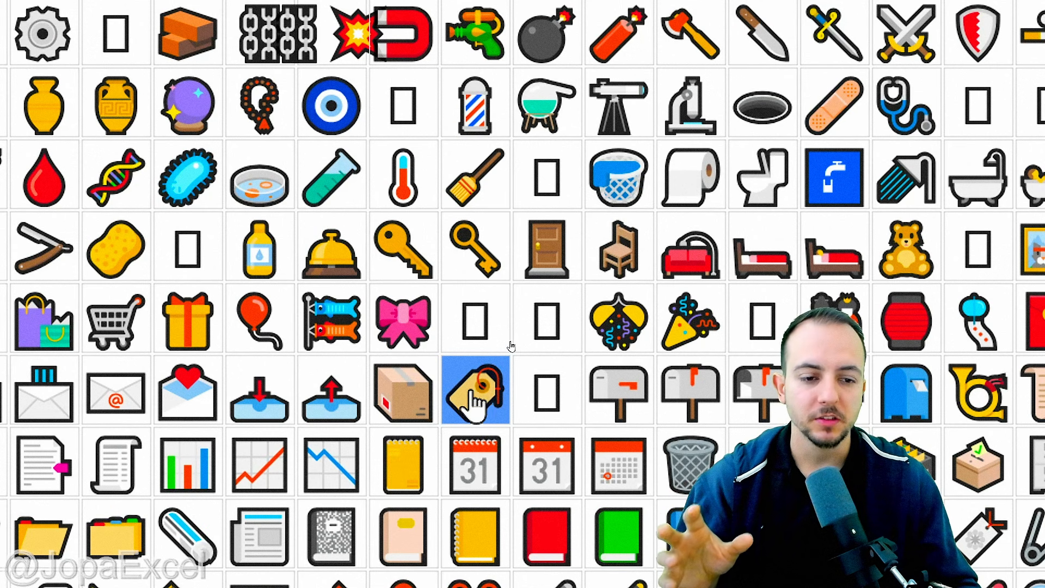
Step: Pick the bar chart emoji from the symbol grid on the emoji web page
scroll(460, 469, "down", 1)
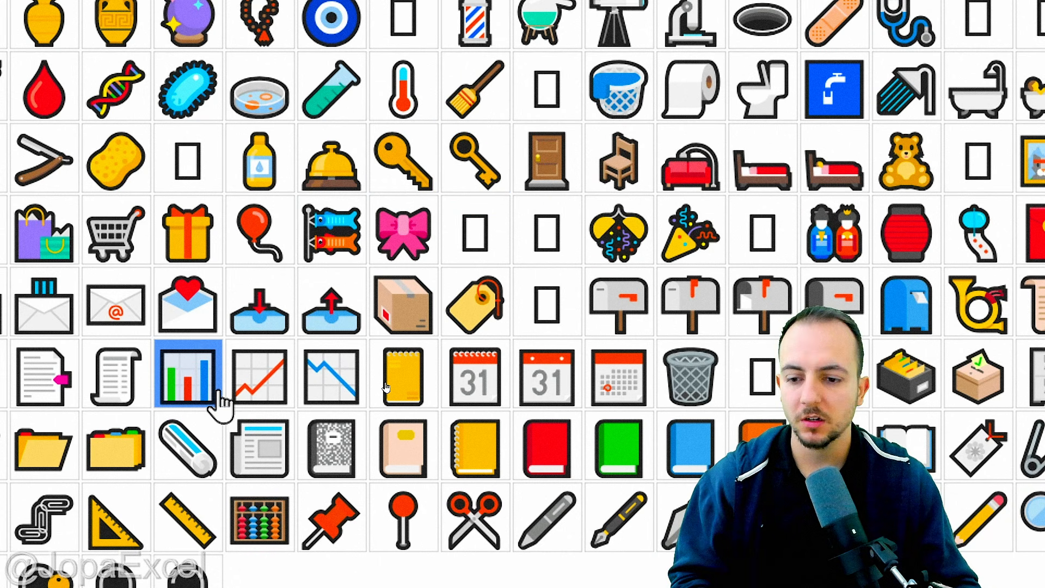
key("ctrl+2")
mouse_move(140, 353)
left_mouse_down()
mouse_move(235, 352)
mouse_move(283, 274)
left_mouse_up()
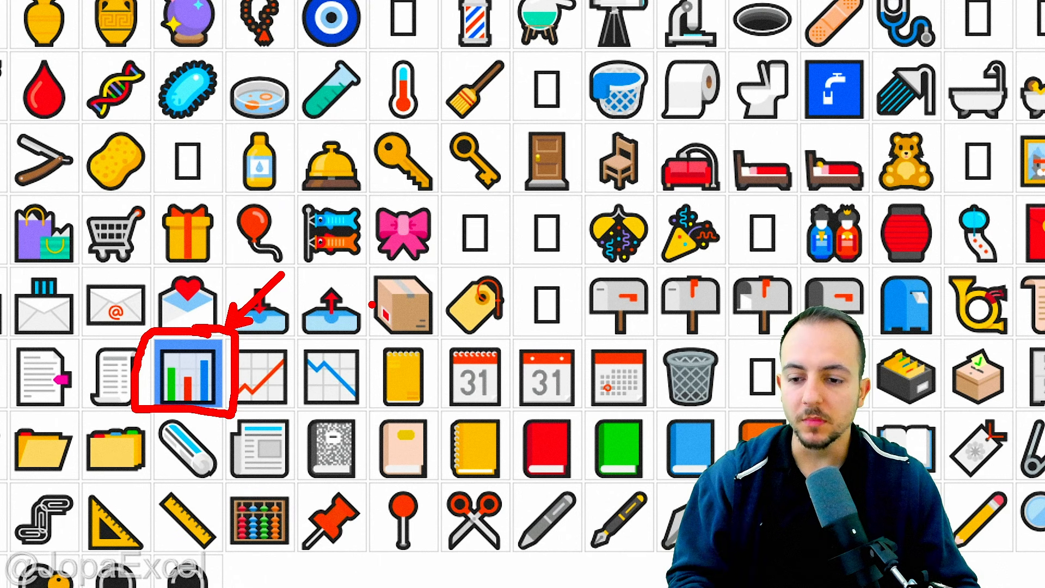
key("Escape")
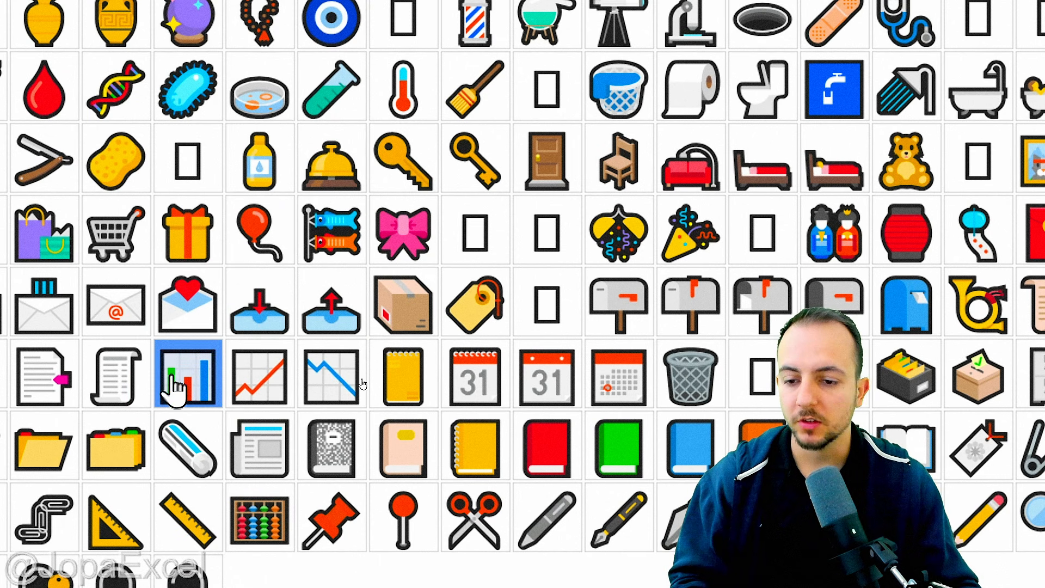
left_click(191, 381)
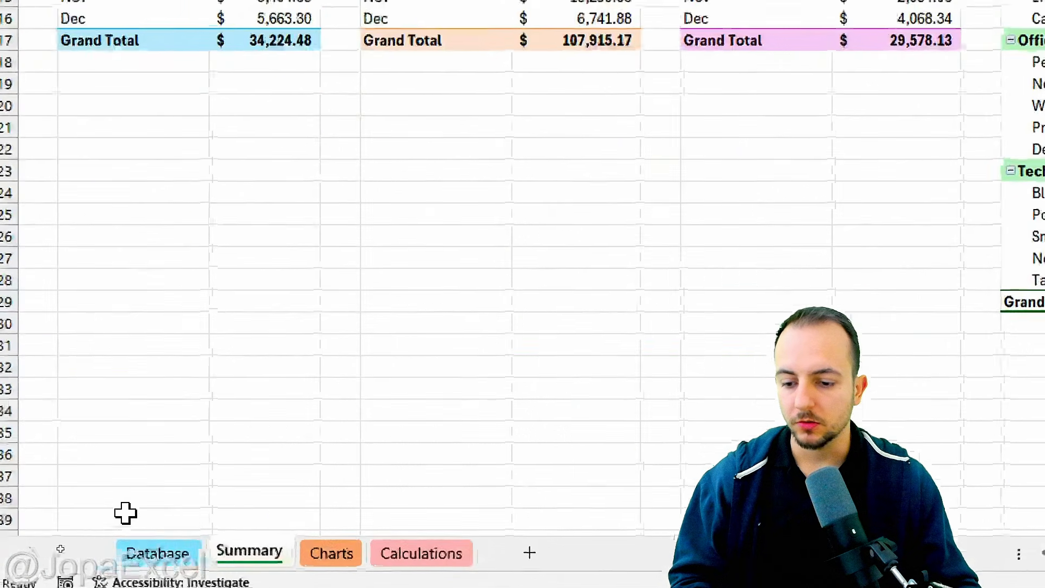
Step: Rename the Charts sheet by pasting the copied bar chart emoji in front of its name
left_click(325, 555)
right_click(314, 556)
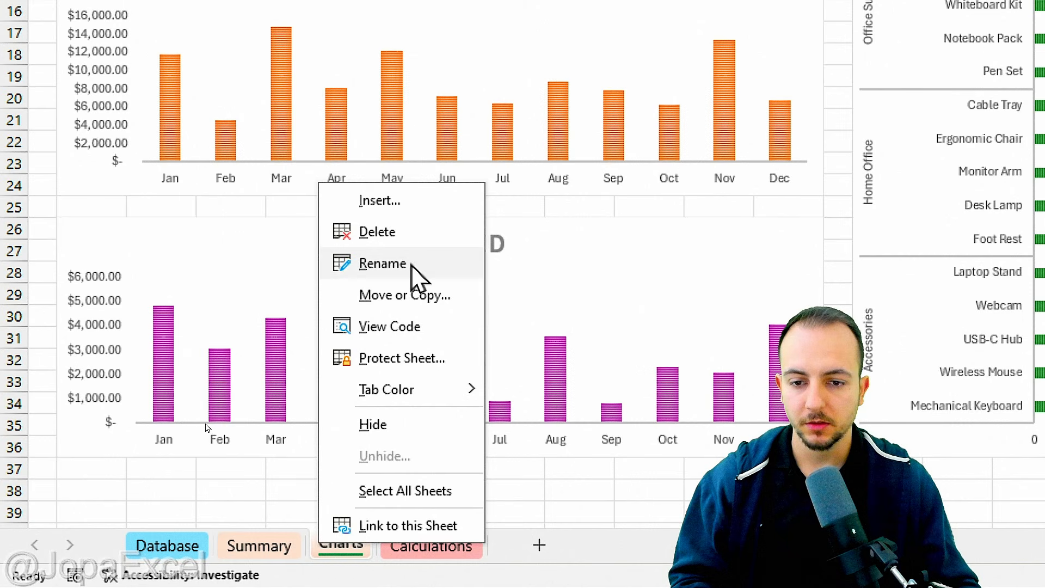
left_click(357, 261)
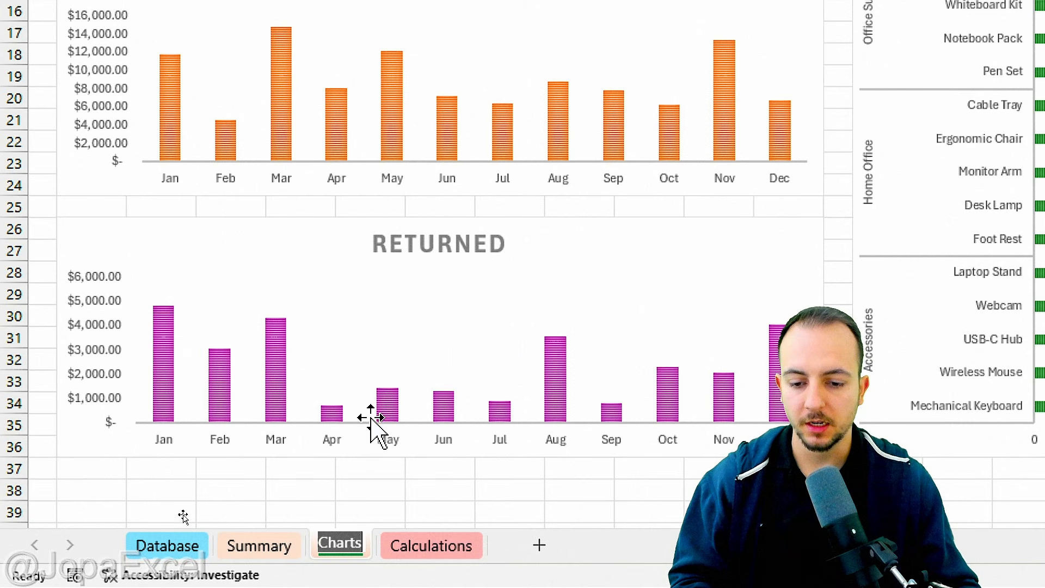
left_click(320, 543)
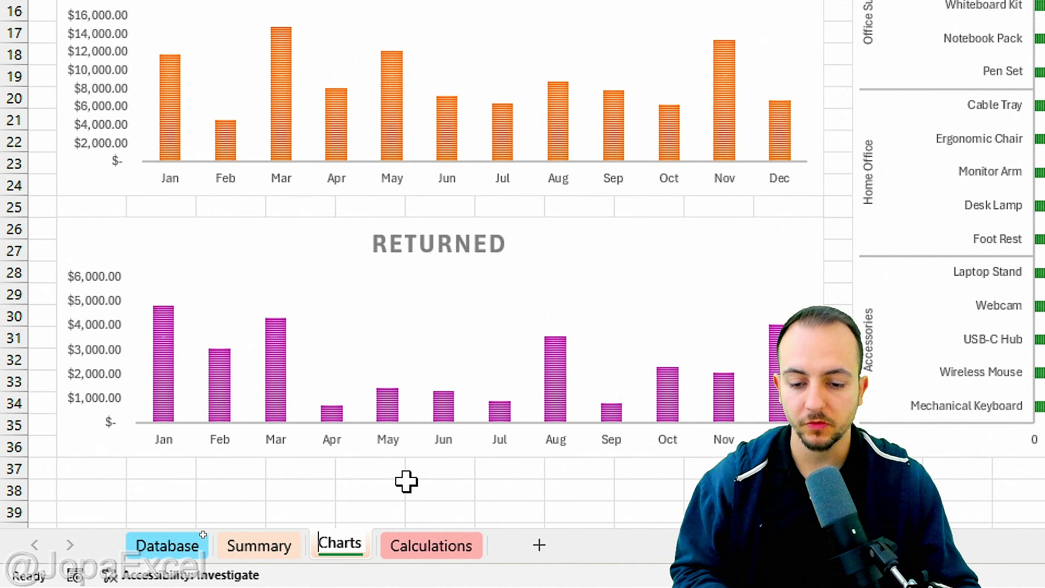
key("ctrl+v")
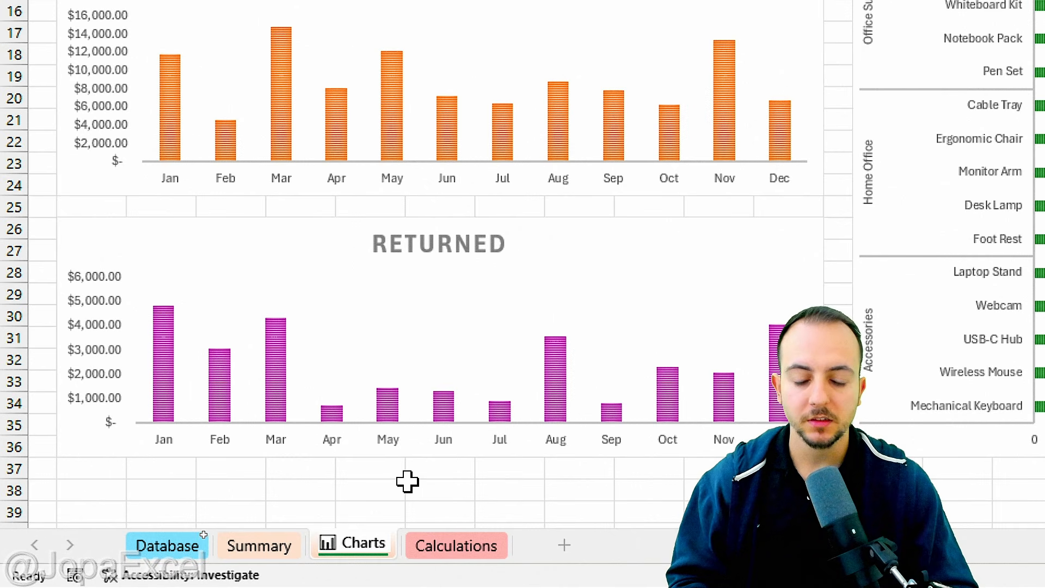
key("Return")
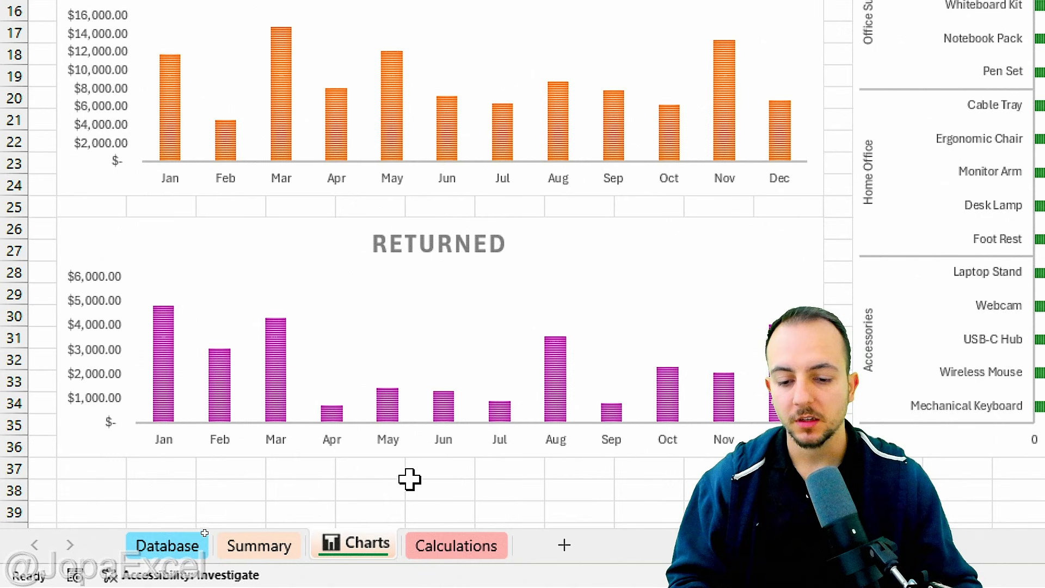
Step: Compare the Charts tab and its emoji with the plain Summary tab by switching between the two sheets
left_click(261, 550)
left_click(355, 551)
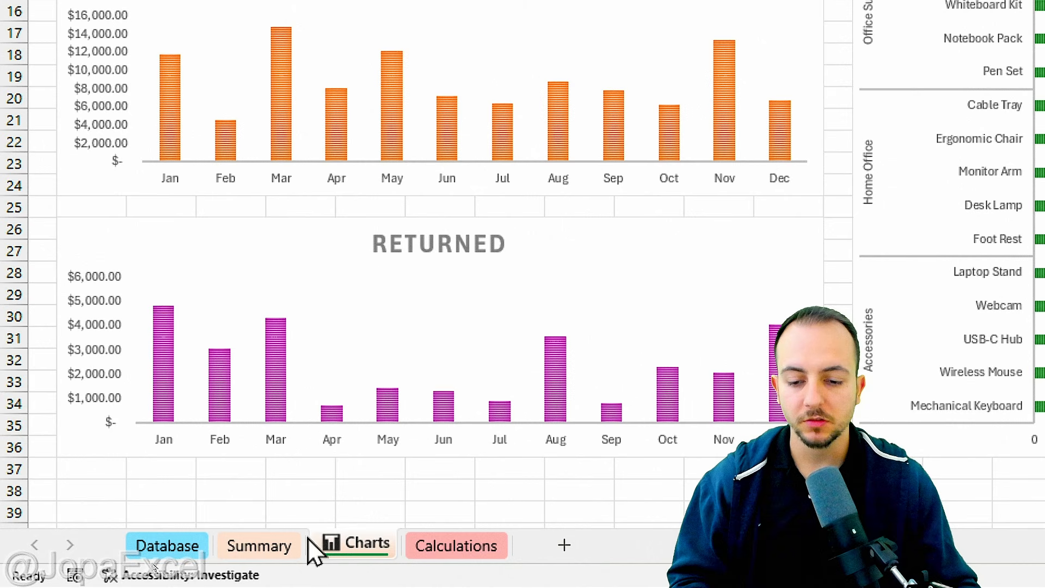
left_click(292, 549)
left_click_drag(331, 527, 367, 417)
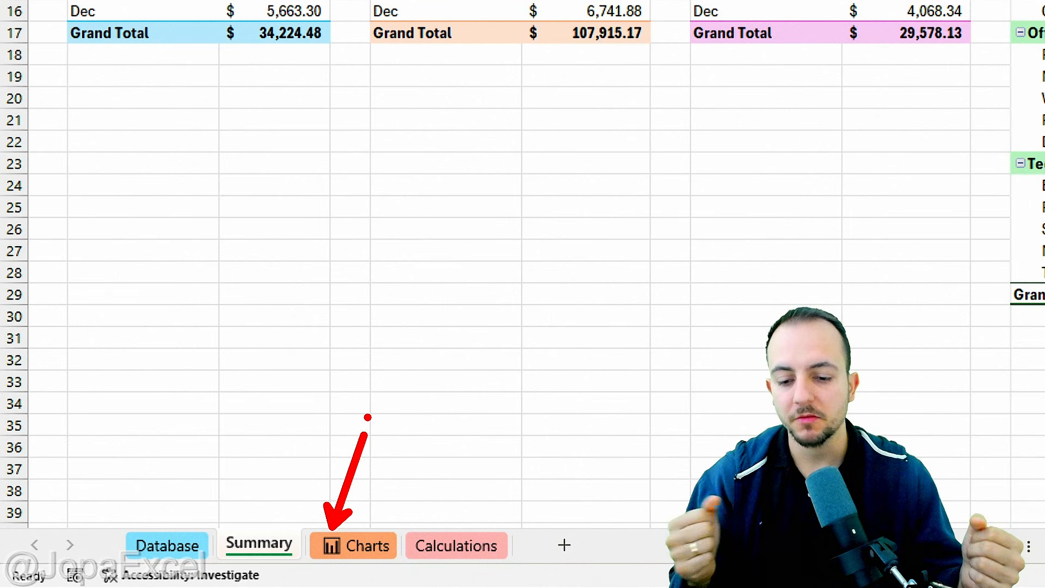
key("Escape")
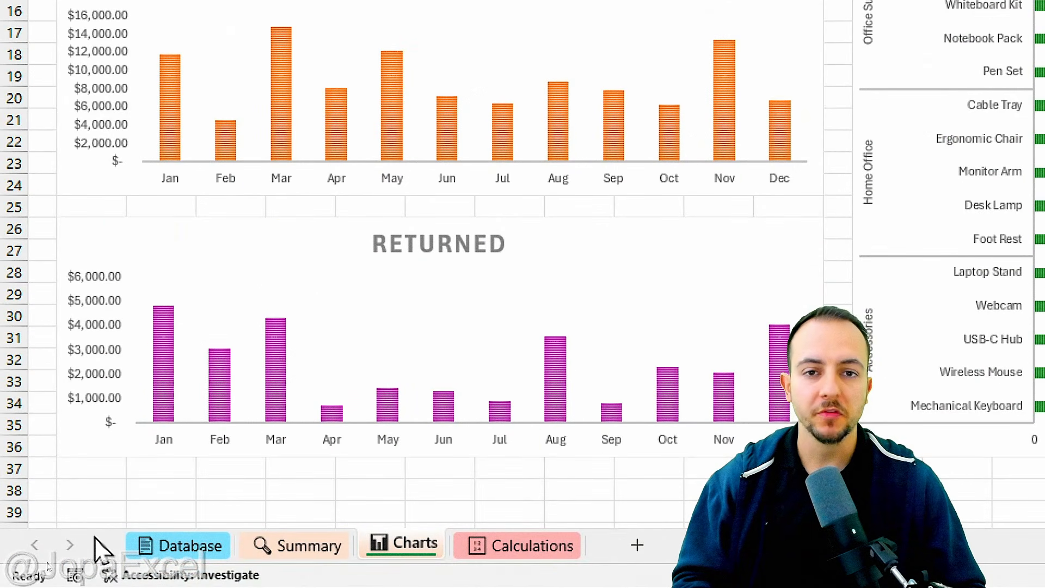
Step: Review the emoji icons on the Database, Summary, Charts and Calculations tabs by going through each sheet
left_click(190, 547)
left_click(277, 550)
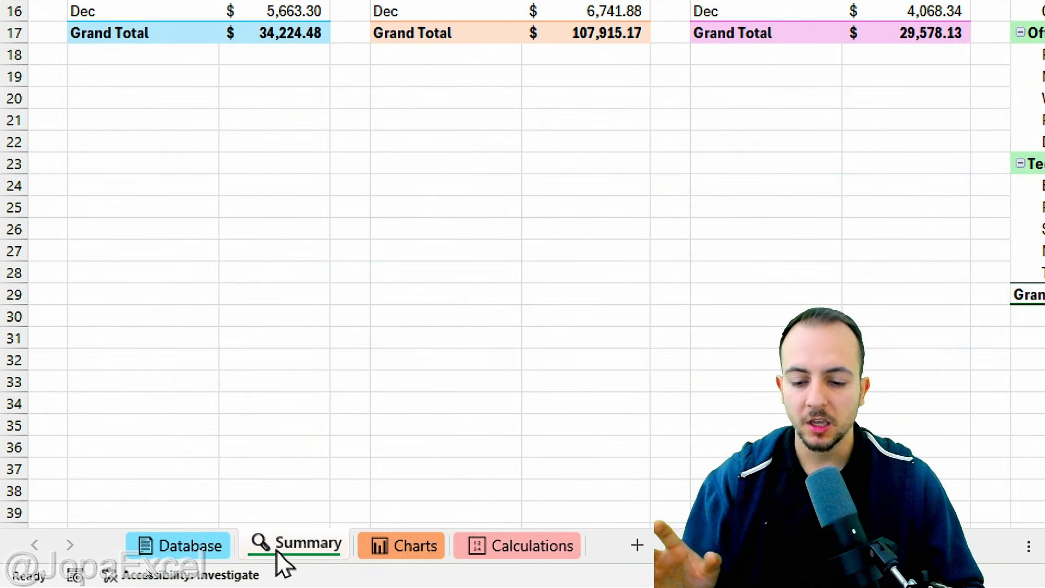
left_click(425, 549)
left_click(528, 553)
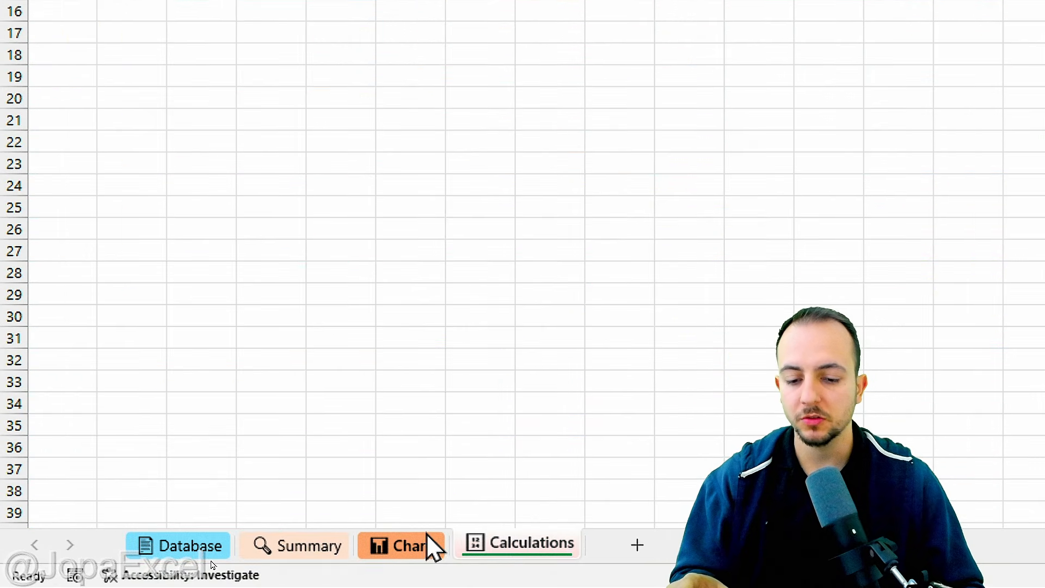
left_click(419, 546)
left_click(308, 544)
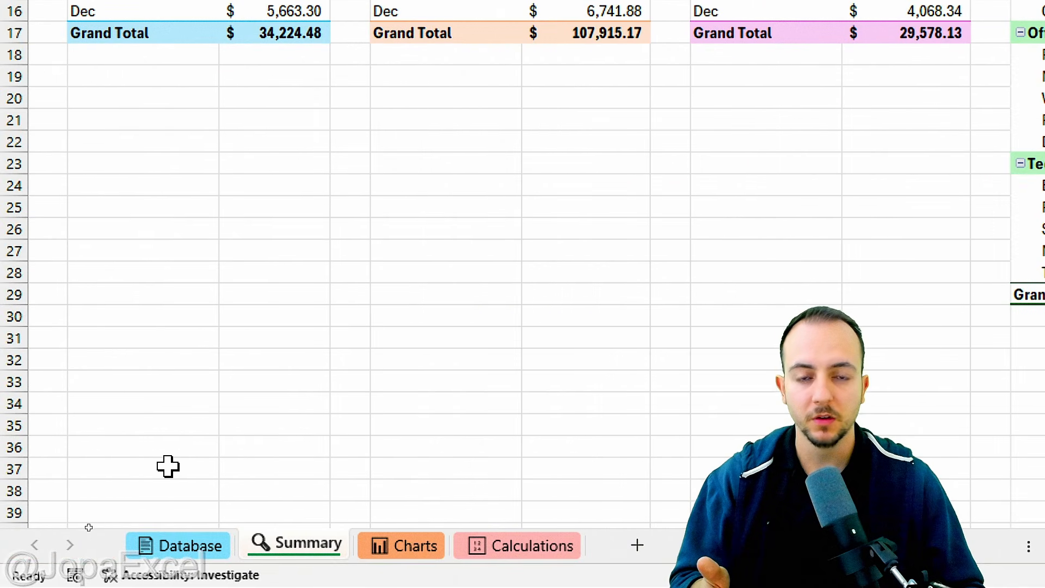
left_click(208, 543)
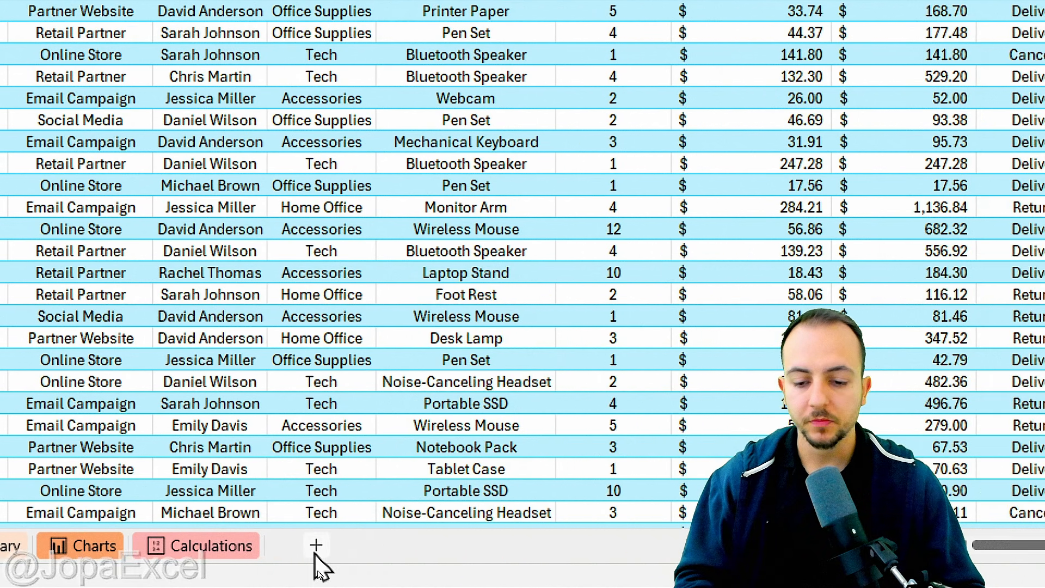
Step: Add a new blank worksheet to the workbook
left_click_drag(329, 511, 334, 515)
key("Escape")
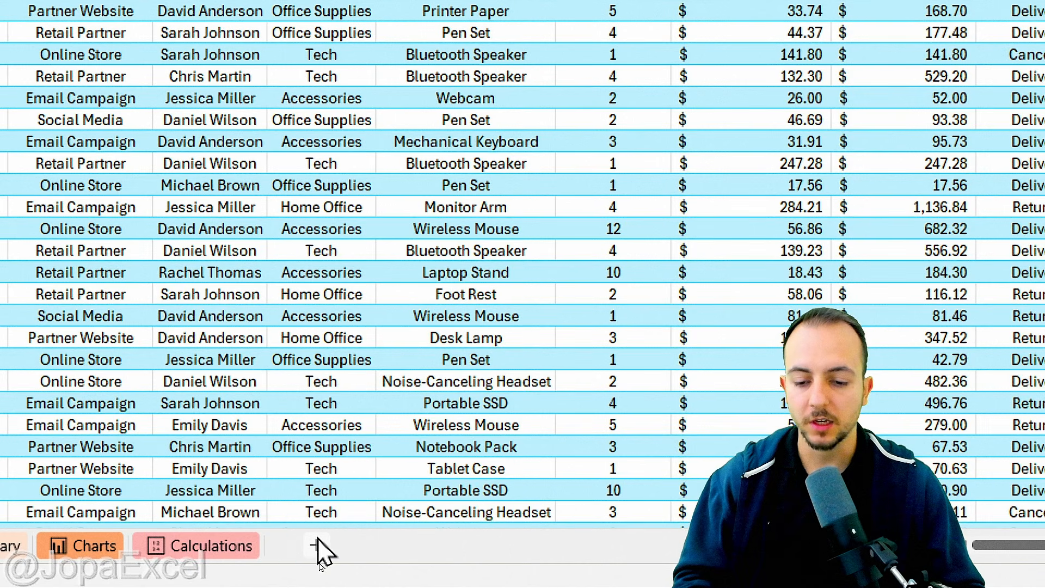
left_click(317, 542)
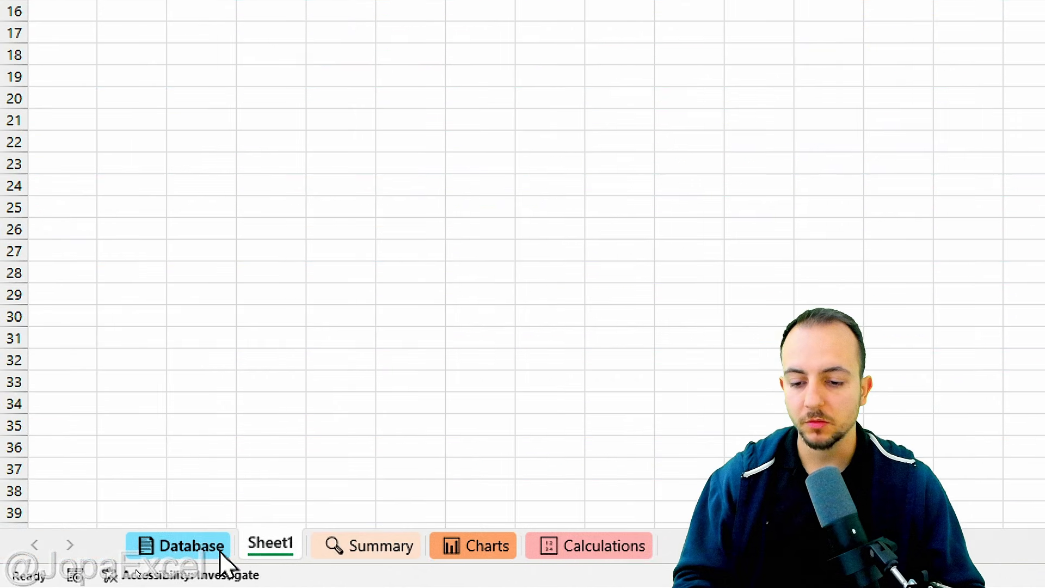
left_click_drag(291, 511, 344, 390)
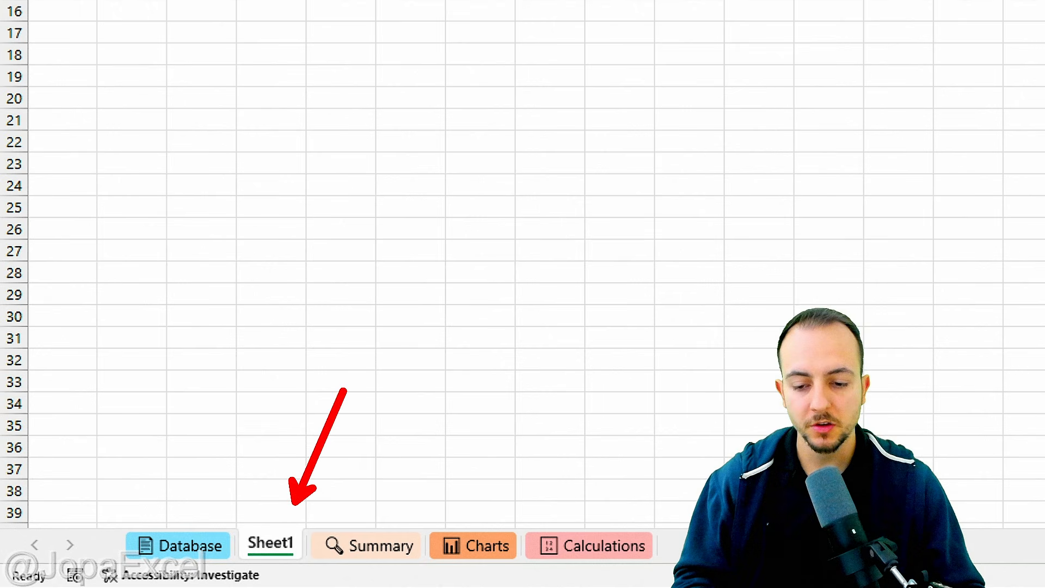
mouse_move(290, 522)
left_mouse_down()
mouse_move(313, 574)
mouse_move(328, 523)
left_mouse_up()
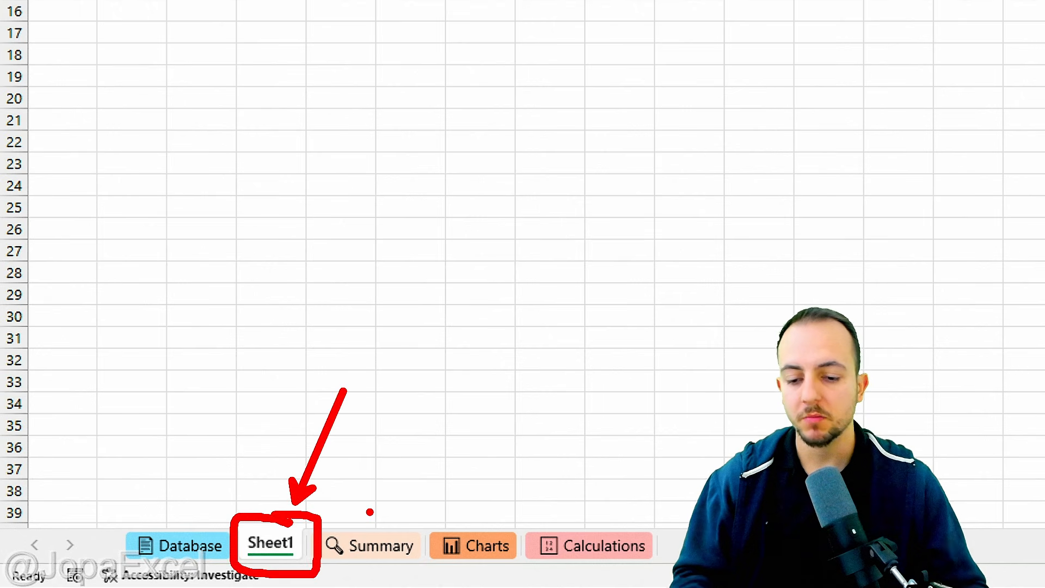
key("Escape")
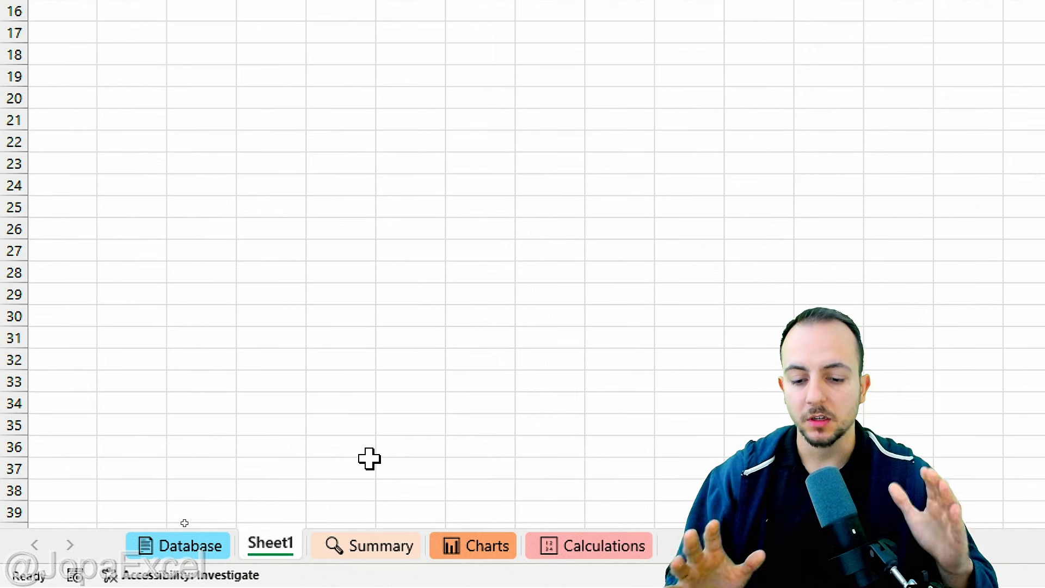
Step: Move the new blank sheet in front of the Database sheet
mouse_move(275, 529)
left_mouse_down()
mouse_move(161, 456)
mouse_move(165, 510)
left_mouse_up()
key("Escape")
left_click_drag(270, 545, 101, 545)
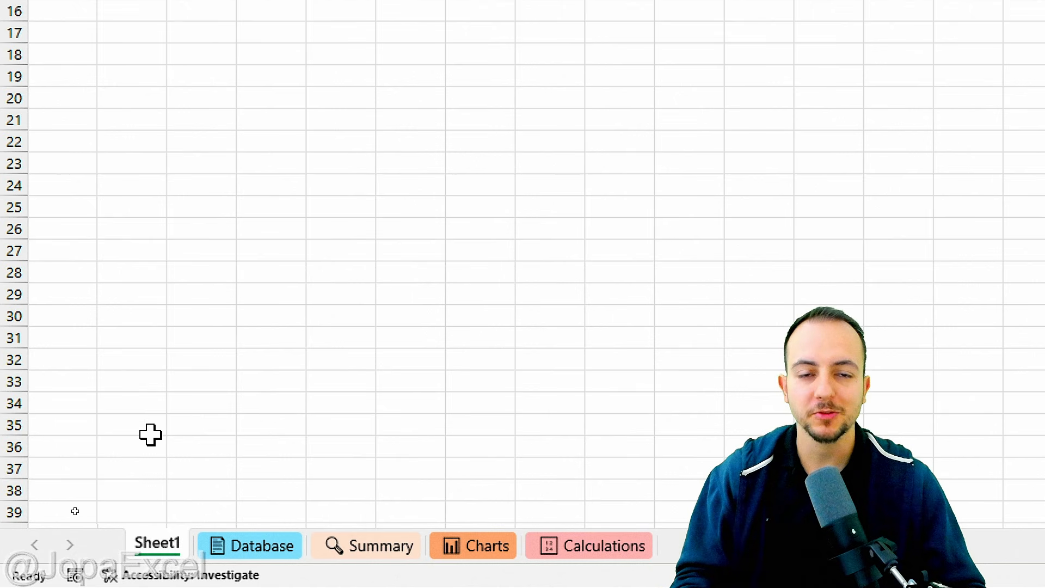
Step: Rename the new first sheet as Menu
right_click(168, 555)
left_click(283, 275)
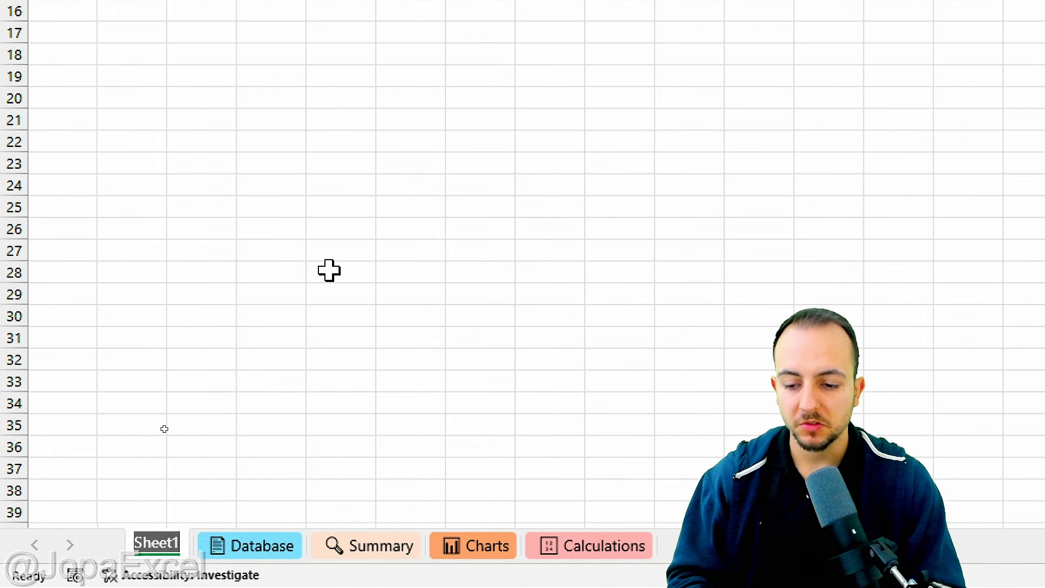
type("Menu")
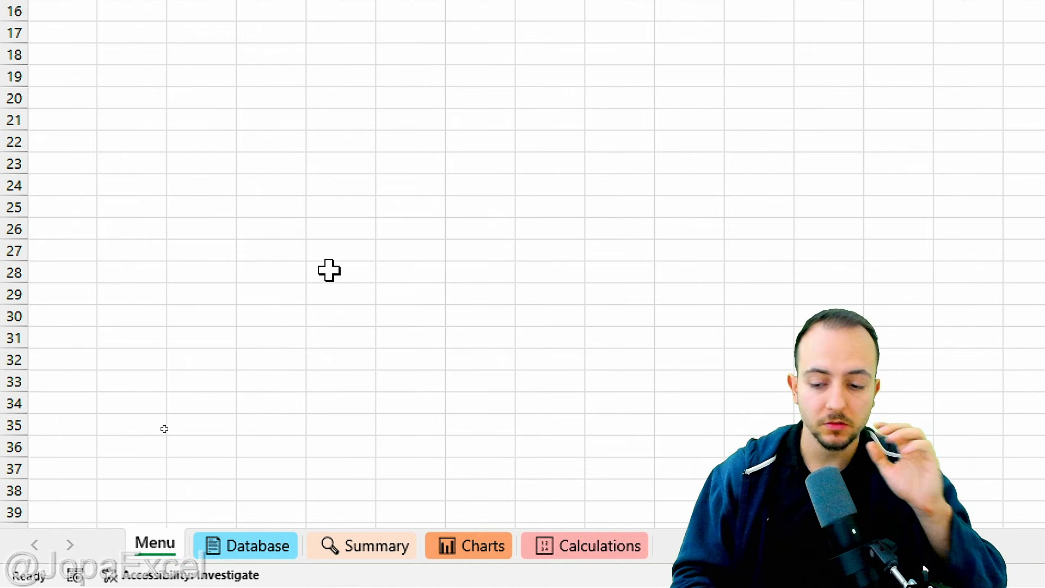
Step: Give the Menu sheet's tab a bright green theme color and check it from the Database sheet
right_click(150, 552)
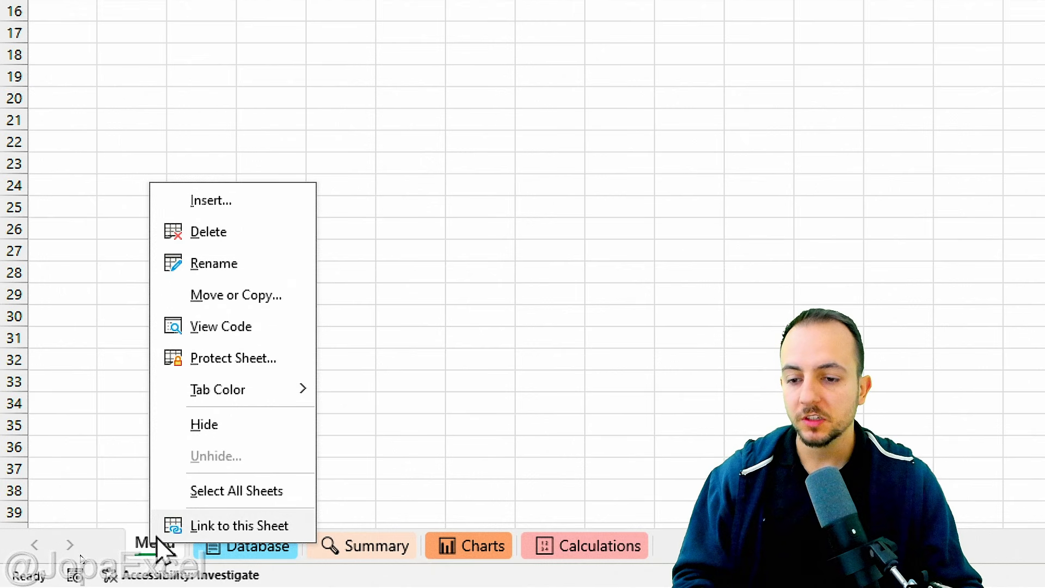
mouse_move(262, 403)
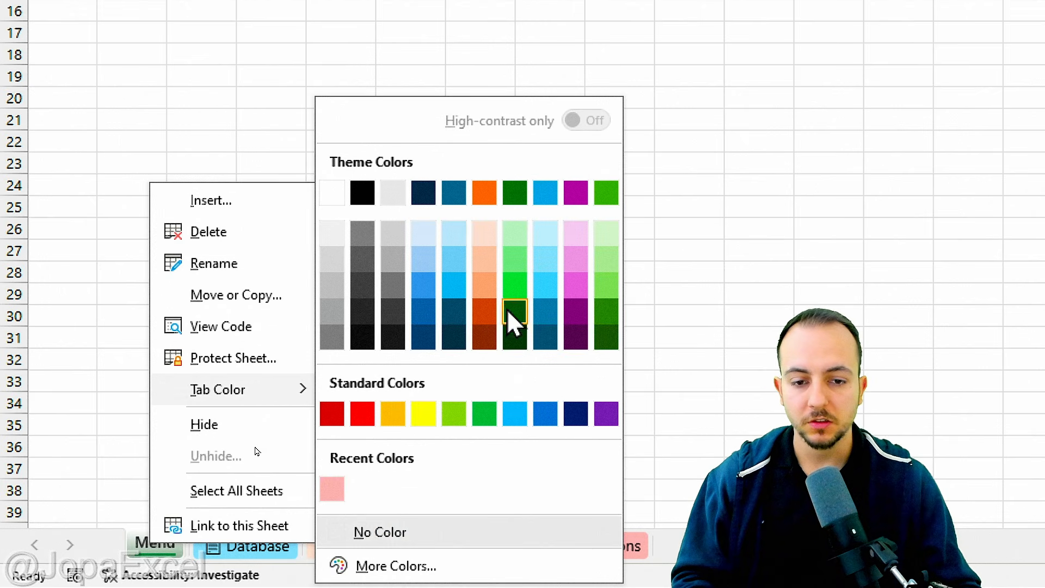
left_click(522, 297)
left_click(250, 547)
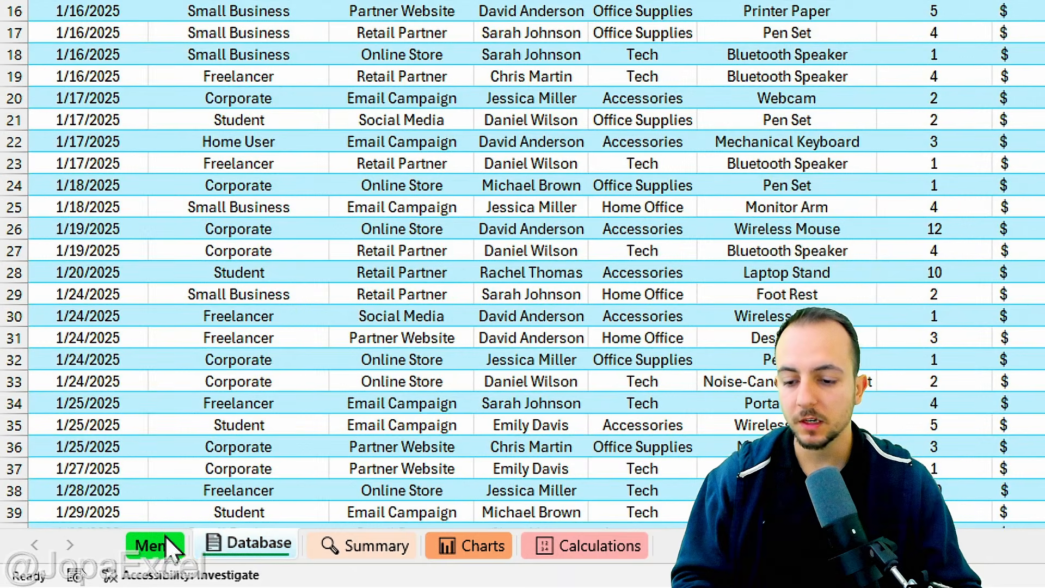
left_click(166, 548)
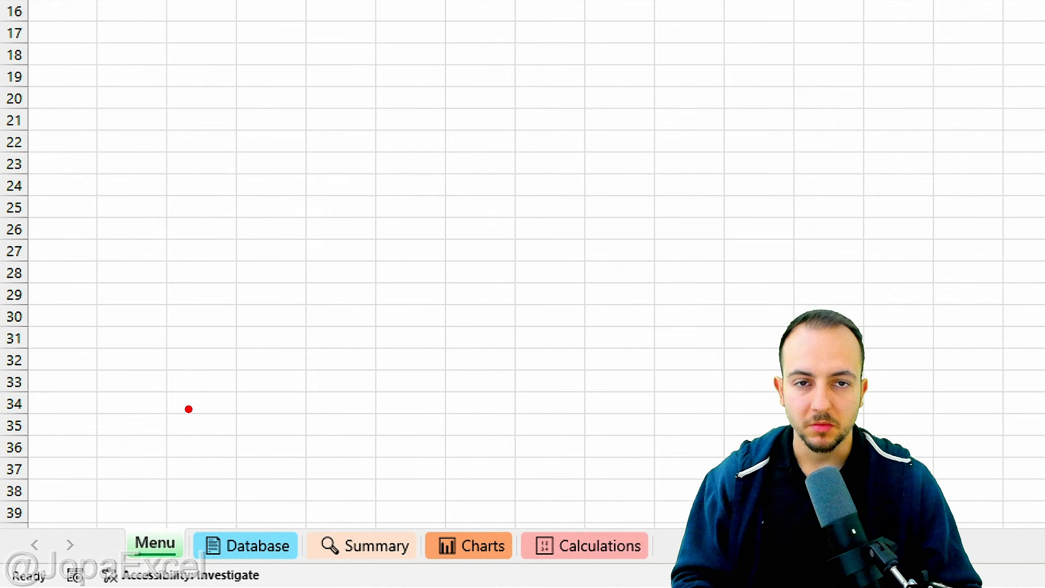
left_click_drag(192, 447, 244, 403)
left_click_drag(247, 347, 164, 398)
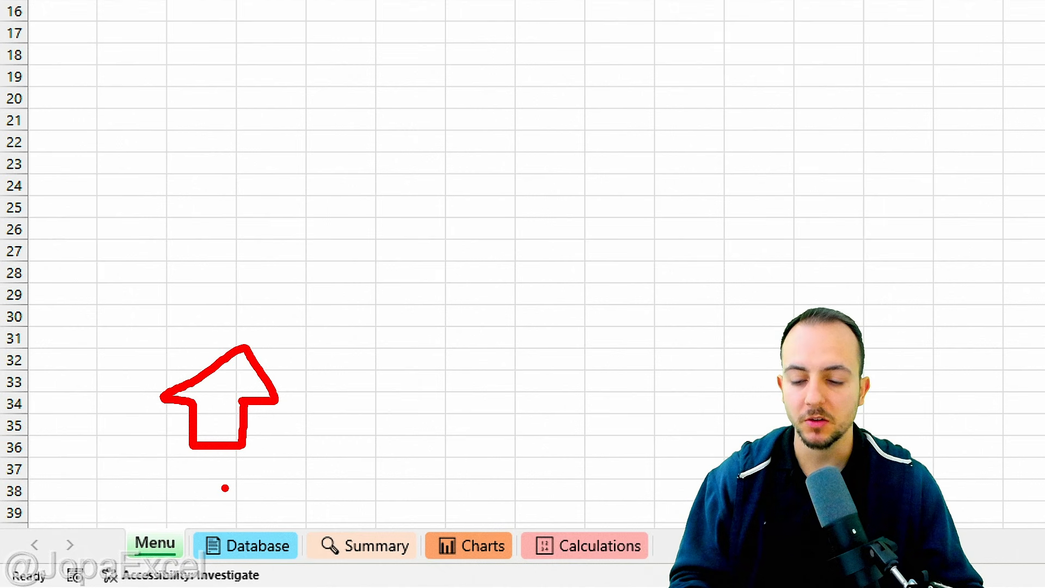
key("Escape")
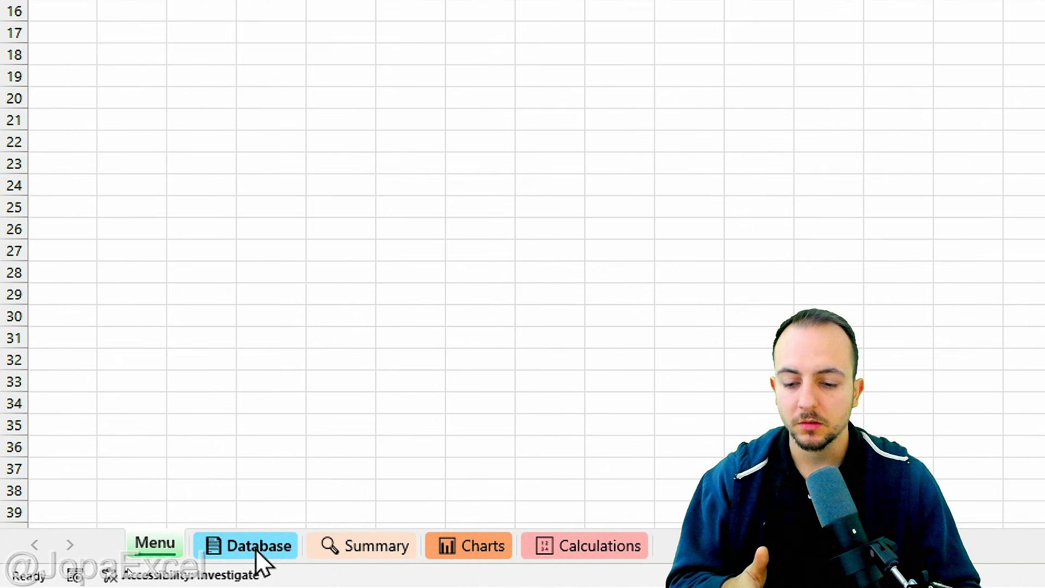
Step: Copy the Database sheet's name with its document emoji into cell C4 of the Menu sheet
left_click(259, 545)
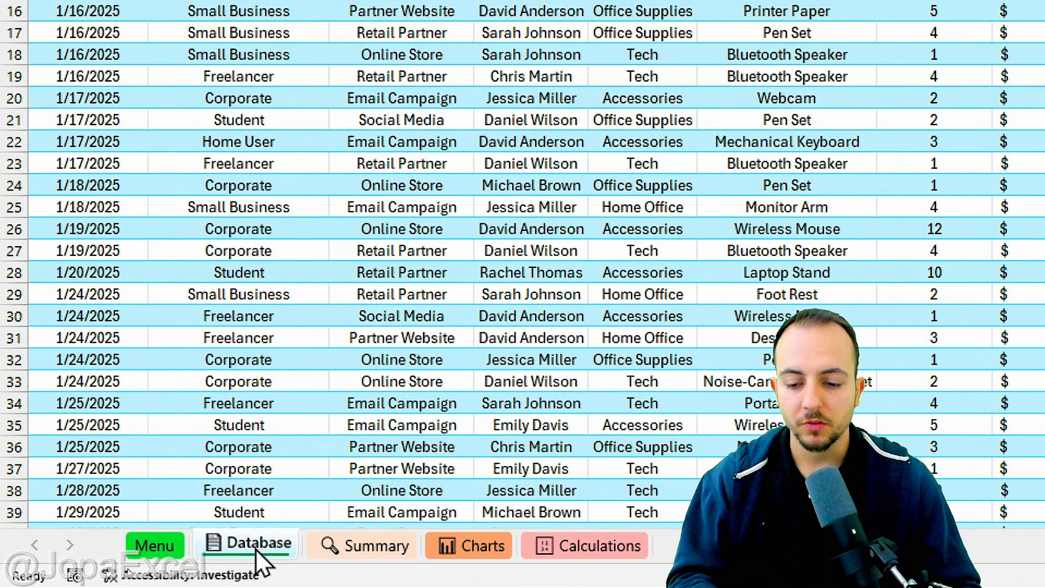
right_click(257, 551)
left_click(333, 269)
key("ctrl+c")
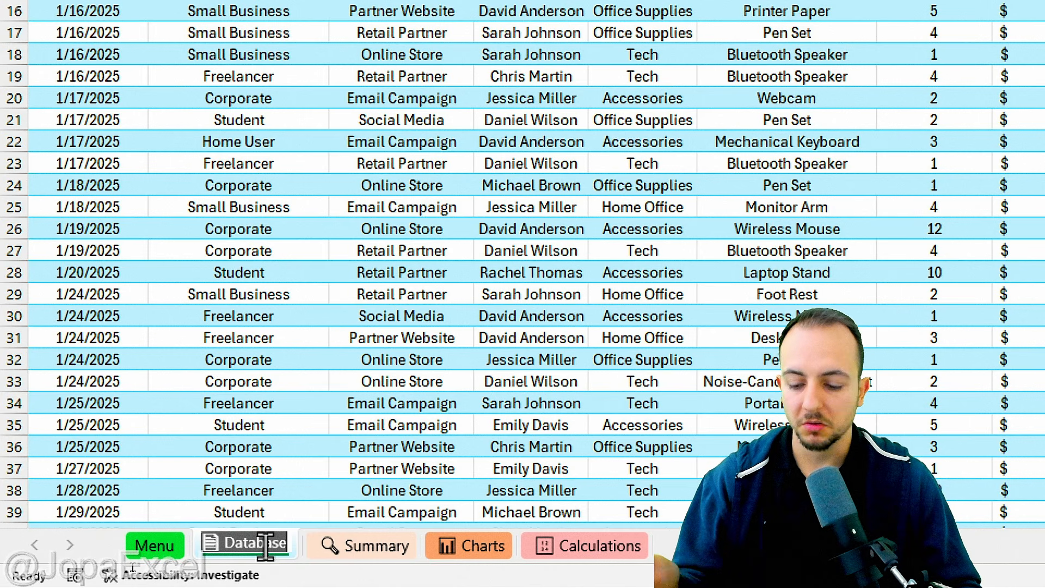
left_click(158, 544)
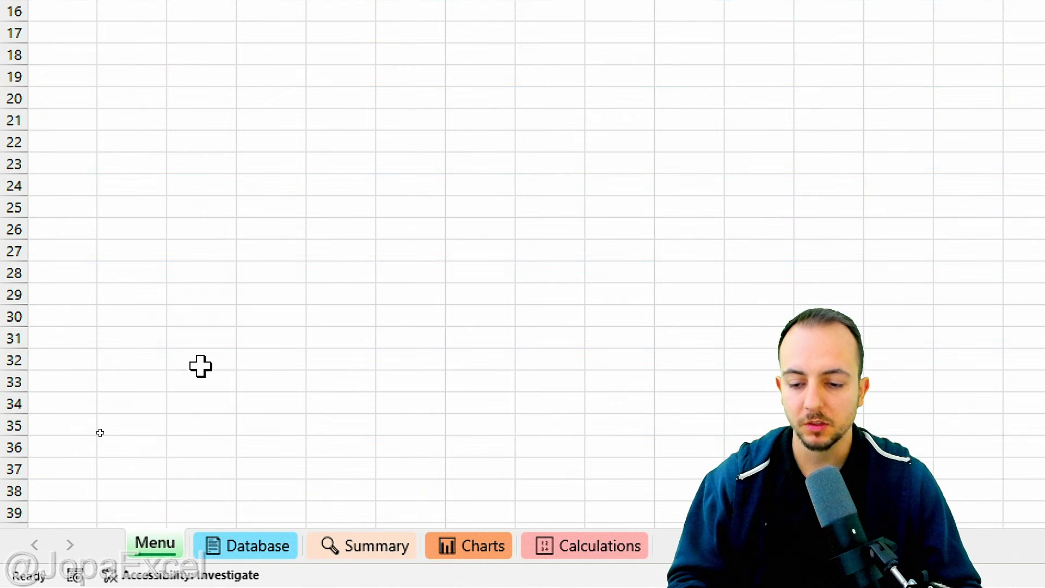
left_click(204, 178)
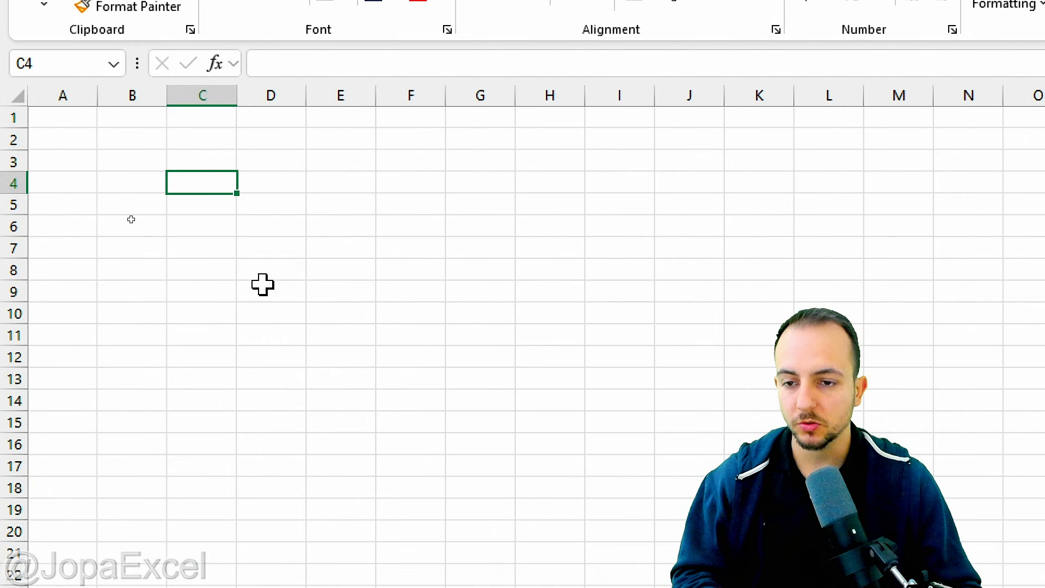
key("ctrl+v")
Step: Enter the Summary sheet's name with its magnifying glass emoji in cell C5 of the Menu sheet
left_click(209, 207)
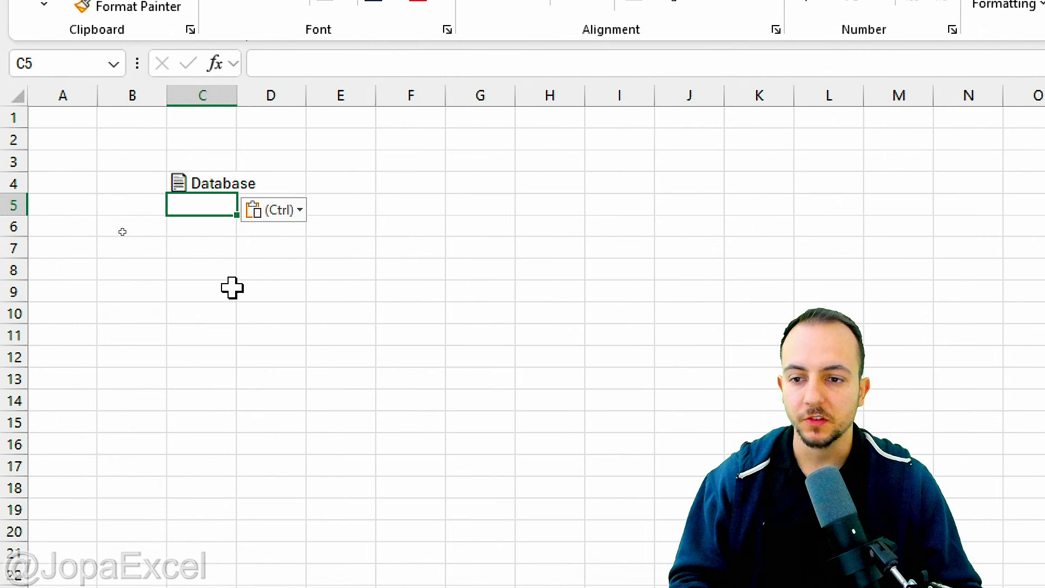
left_click(335, 548)
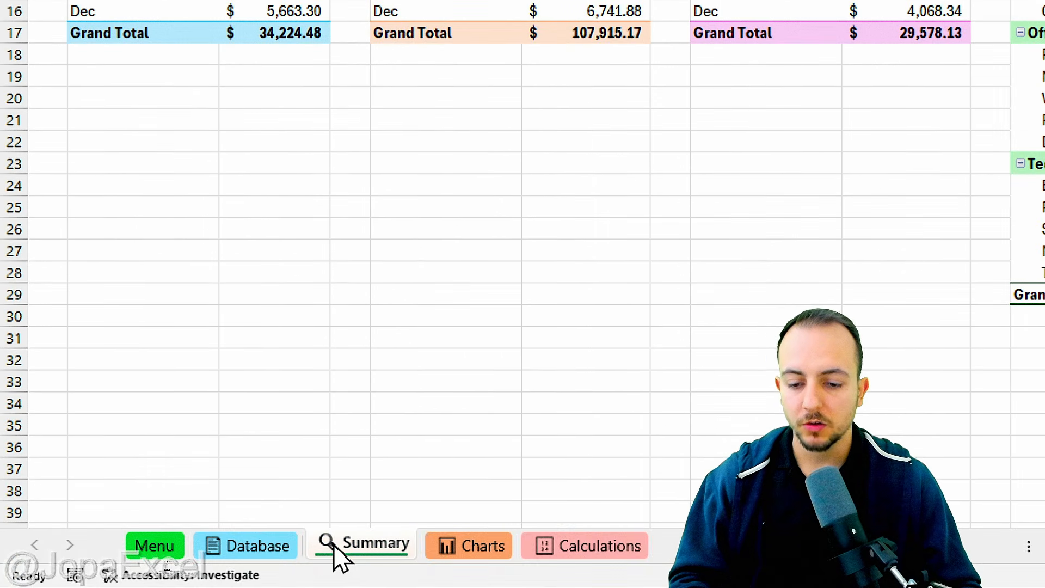
left_click(161, 549)
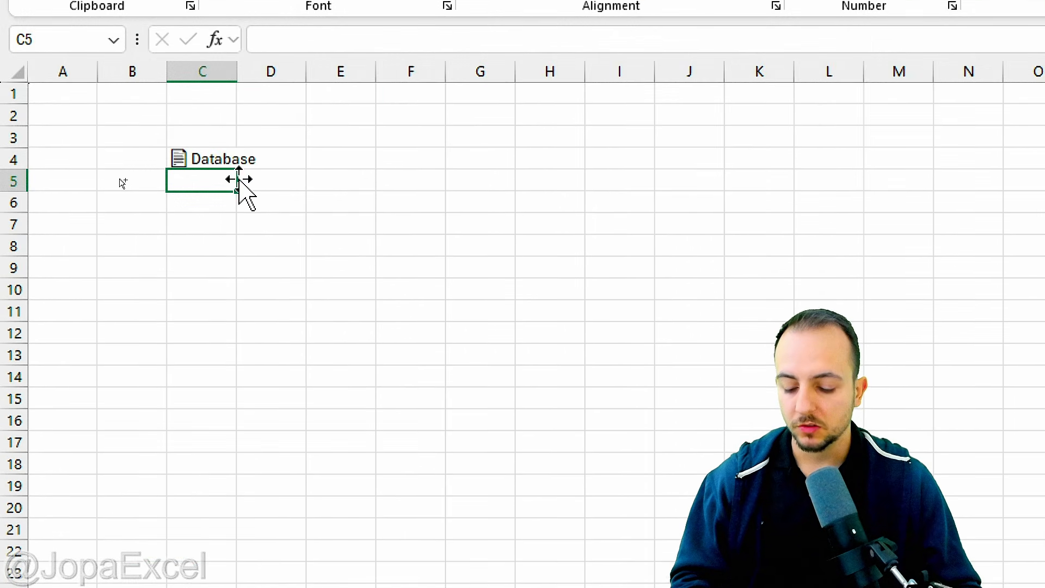
type("🔍 Summary")
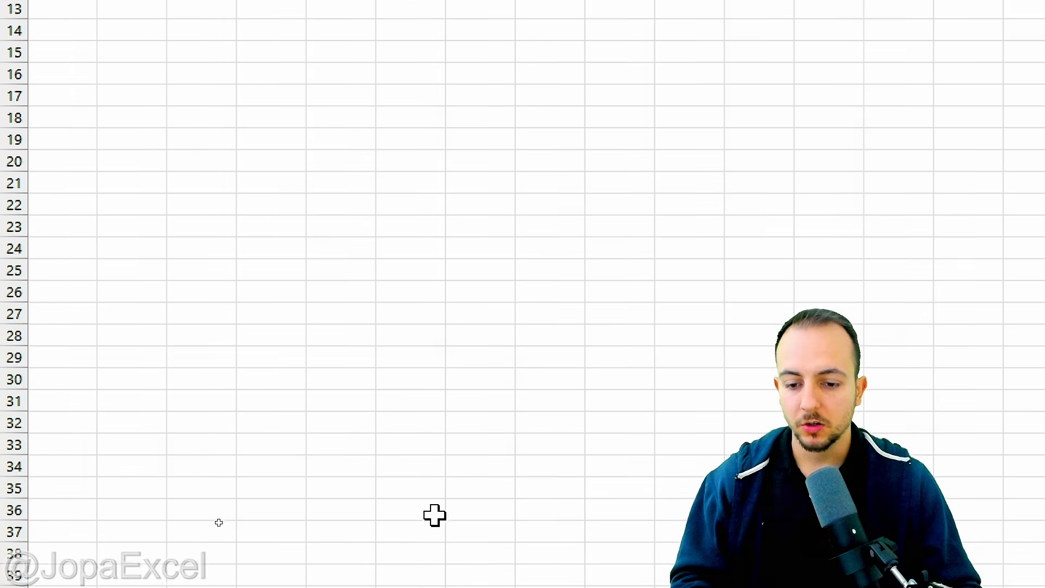
Step: Enter the Charts sheet's name with its bar chart emoji in cell C6 of the Menu sheet
left_click(452, 550)
left_click(155, 545)
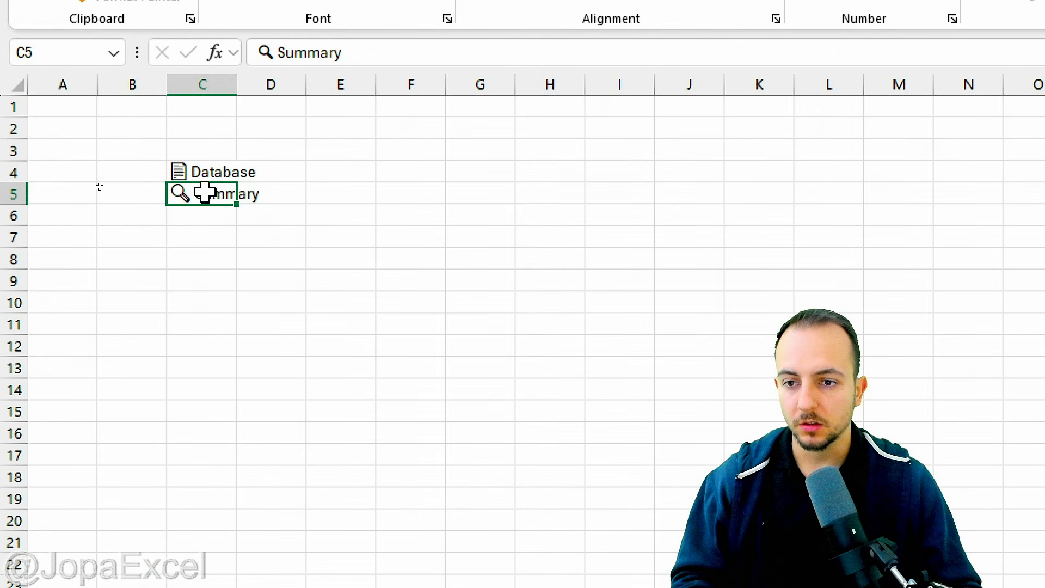
left_click(205, 216)
type("📊 Charts")
Step: Copy the Calculations sheet's name with its numbers emoji into cell C7 of the Menu sheet
left_click(577, 546)
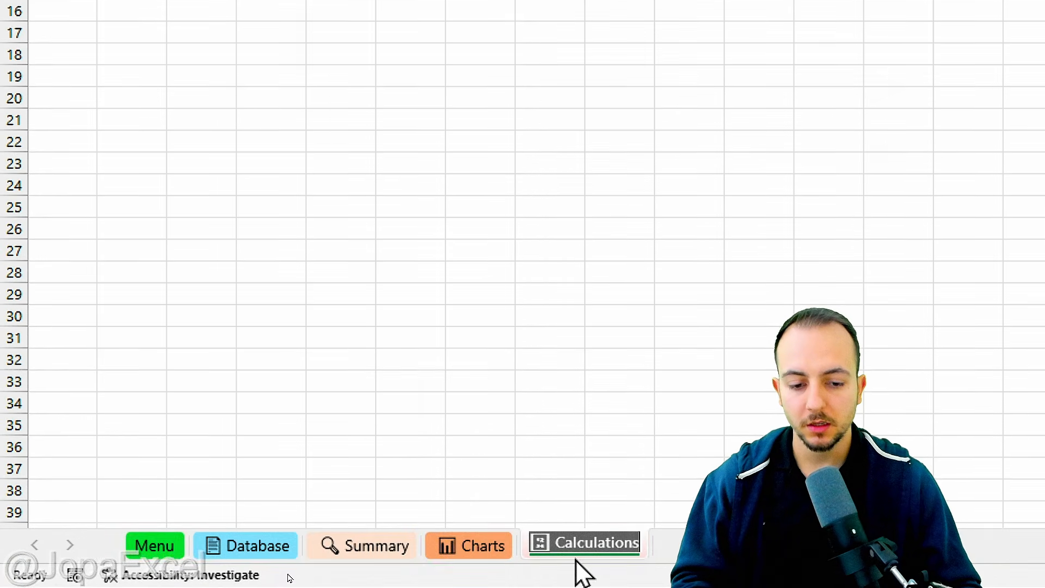
left_click(159, 549)
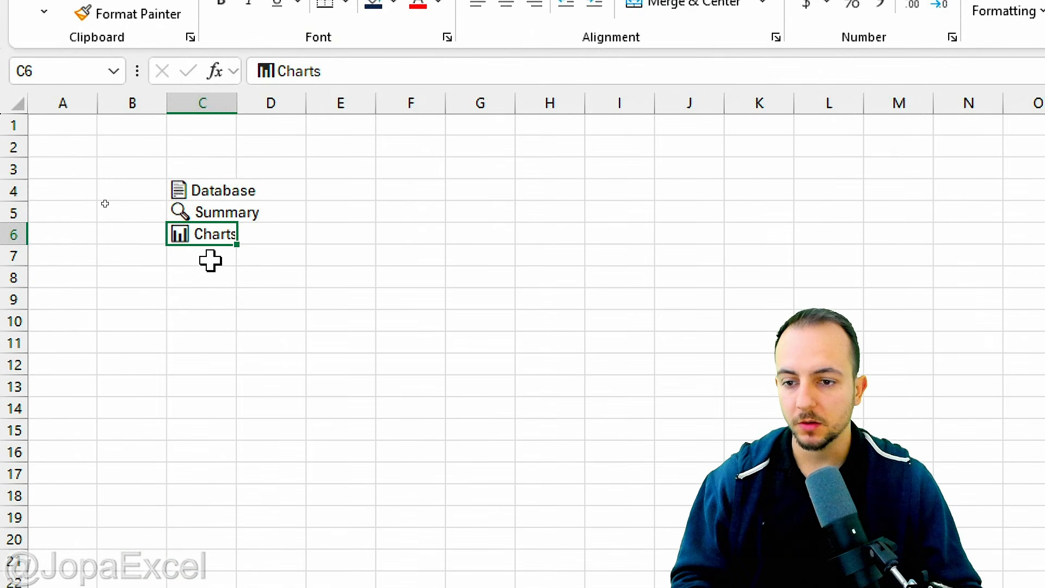
double_click(211, 261)
type("🔢 Calculations")
left_click(219, 297)
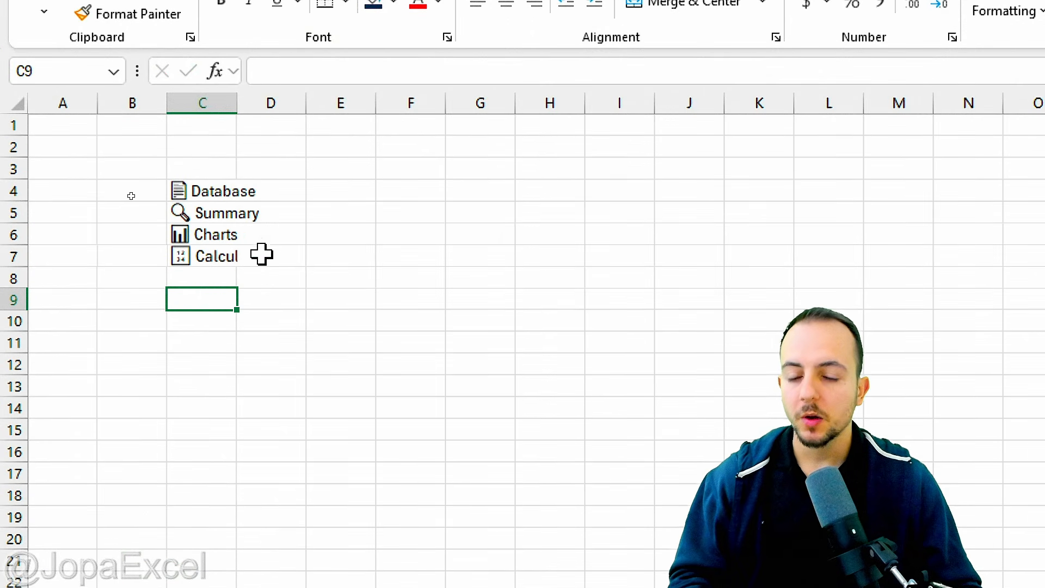
Step: Review the four sheet names in C4:C7, view the Summary sheet and return to the Menu sheet
left_click(215, 191)
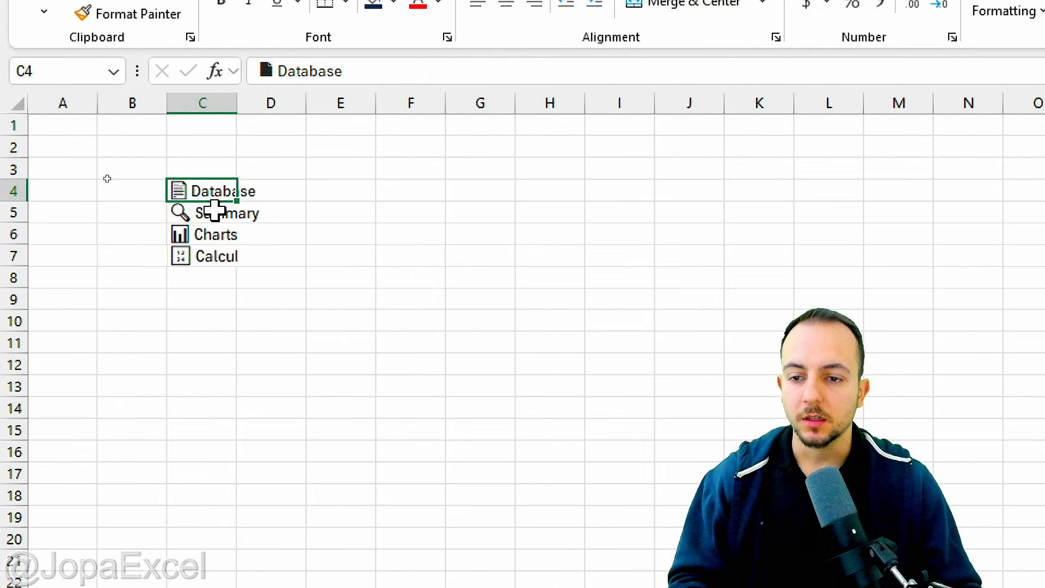
left_click(212, 213)
left_click(210, 235)
left_click(212, 256)
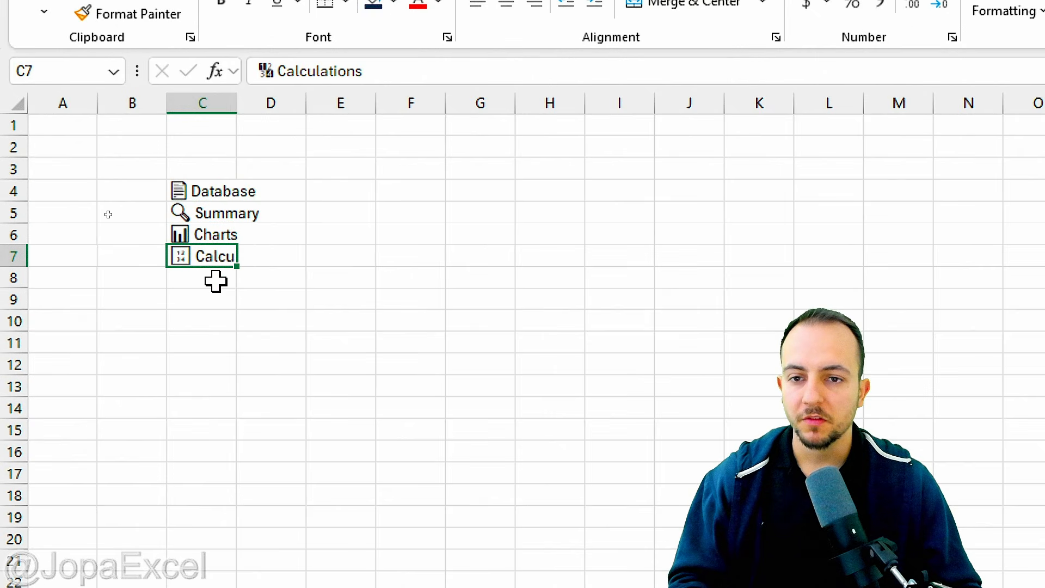
left_click(209, 215)
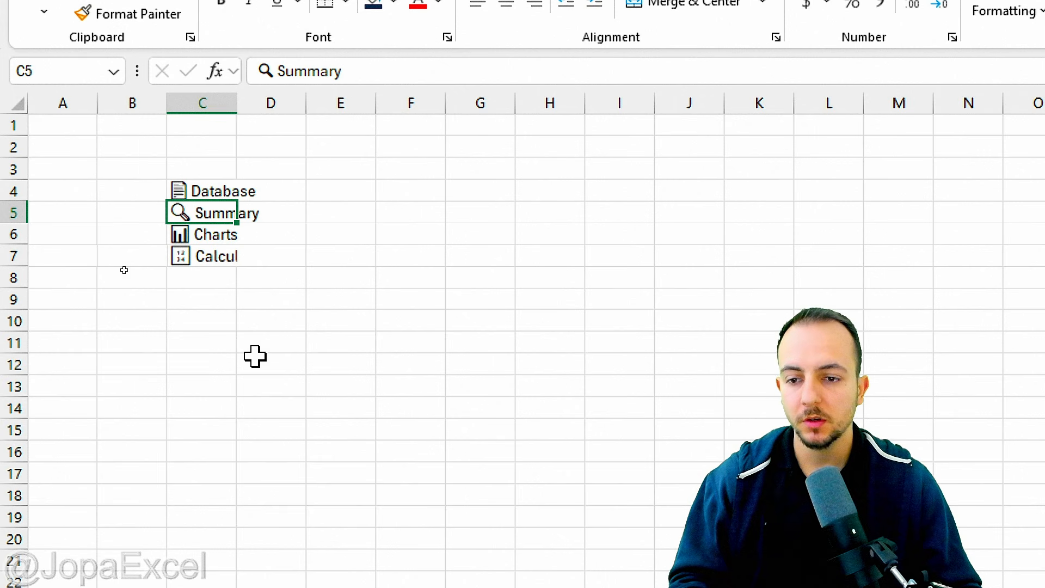
left_click(356, 566)
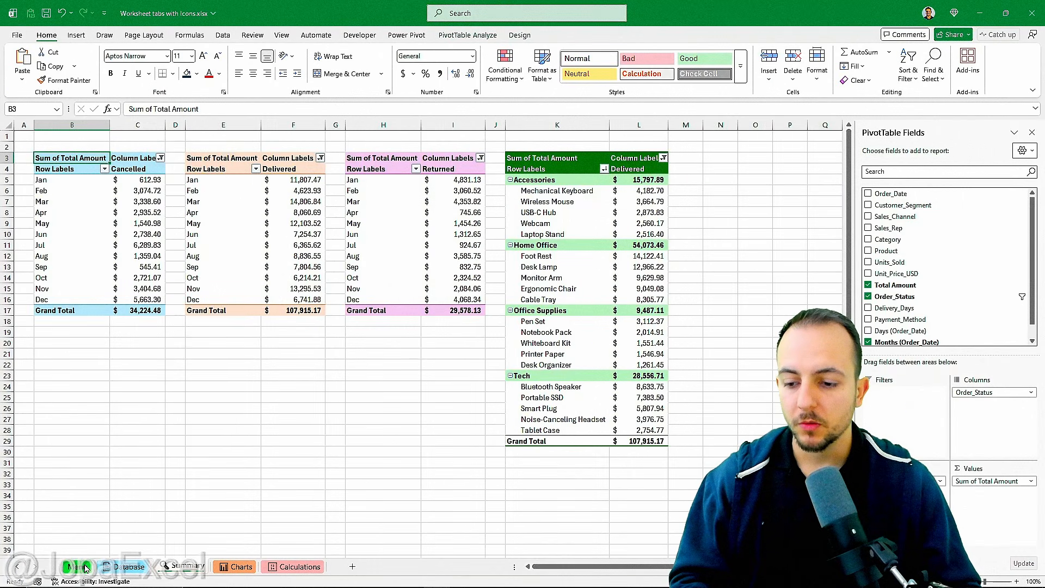
left_click(86, 569)
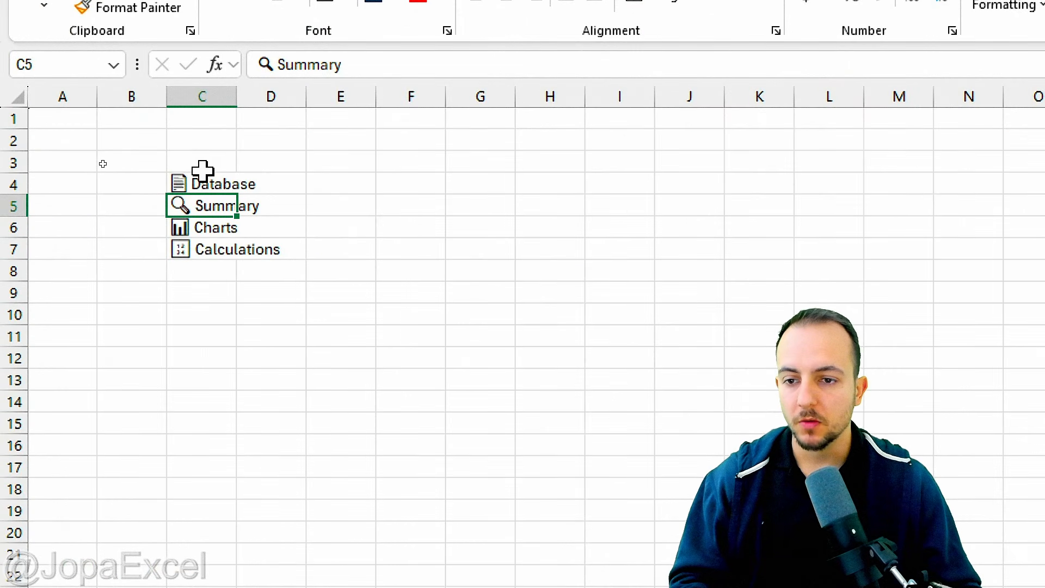
left_click_drag(207, 179, 199, 240)
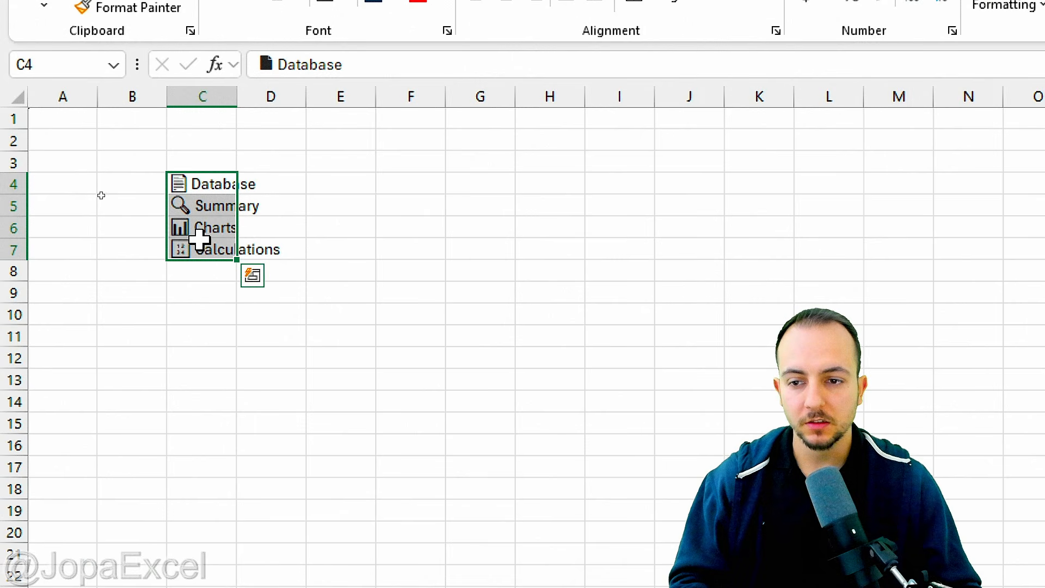
Step: Link cell C4 to the Database sheet as a place in this document
left_click(210, 183)
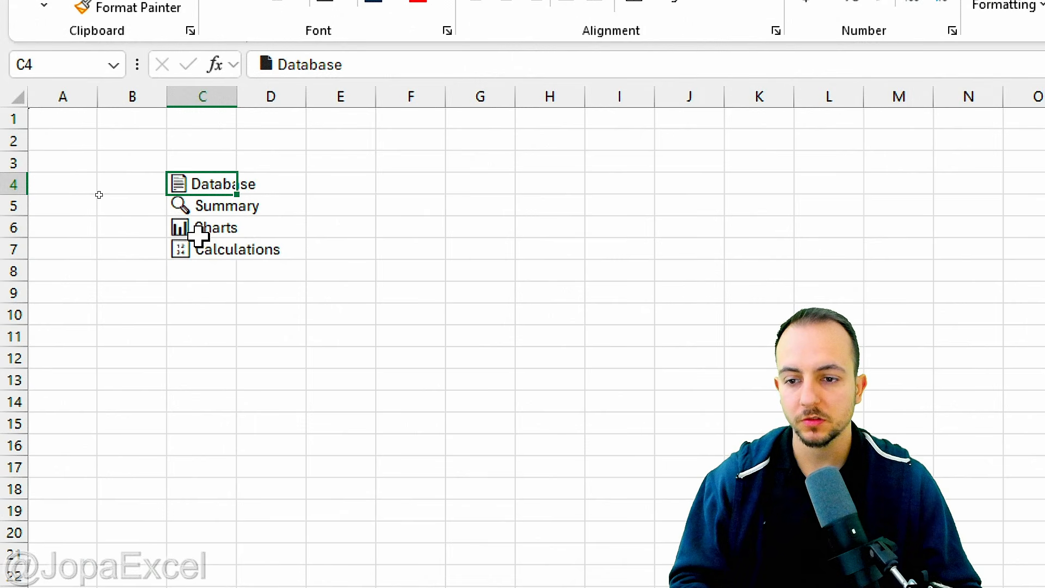
right_click(201, 184)
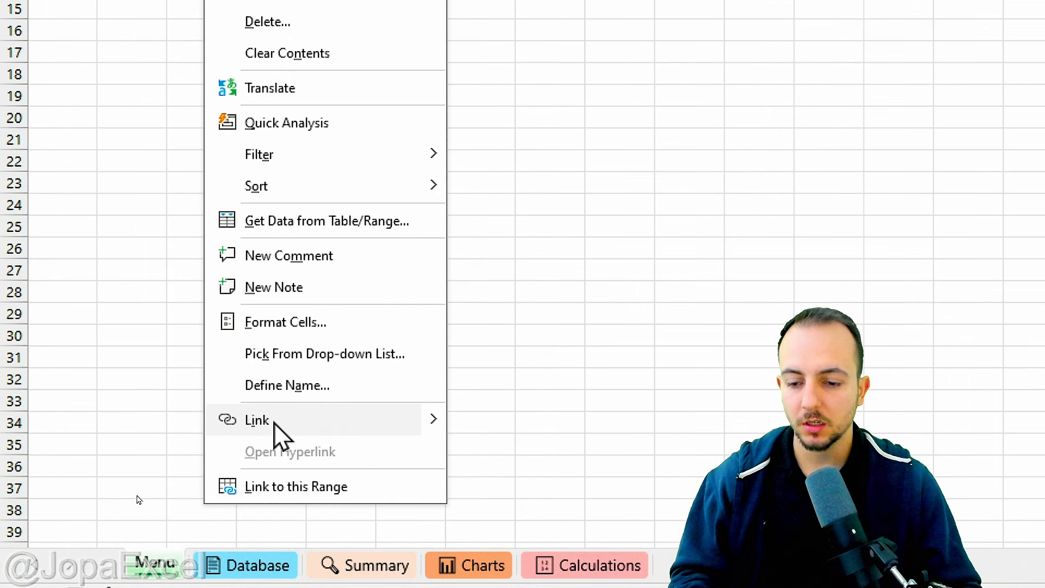
left_click(278, 433)
left_click_drag(261, 145, 230, 115)
key("ctrl+2")
left_click_drag(79, 128, 217, 128)
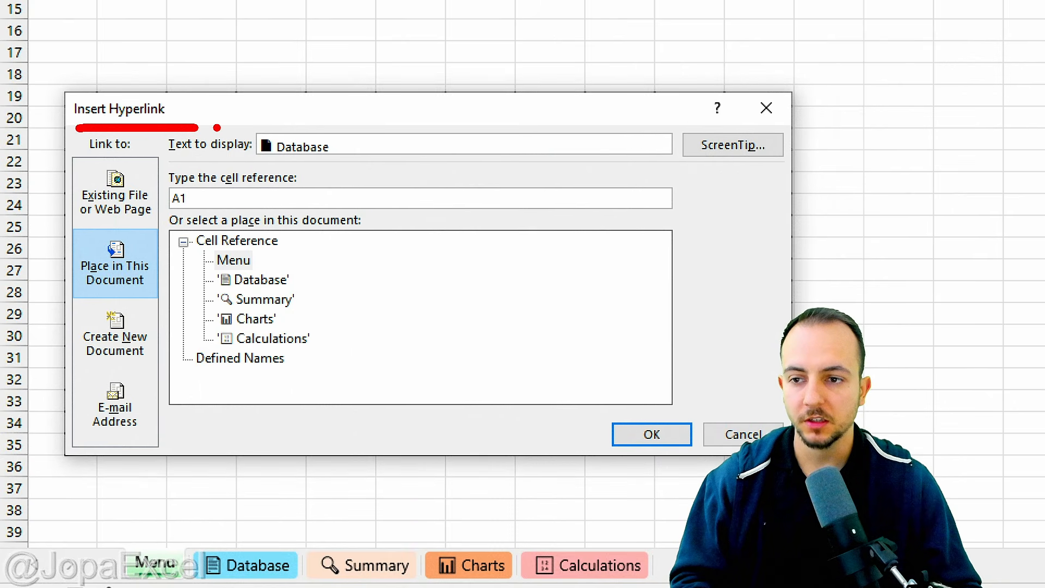
key("Escape")
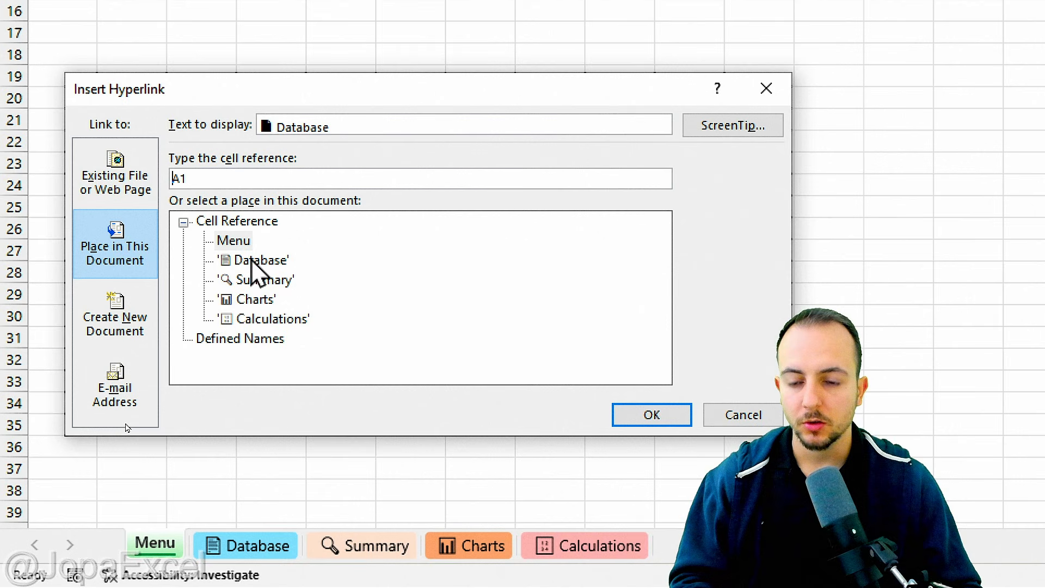
left_click(246, 261)
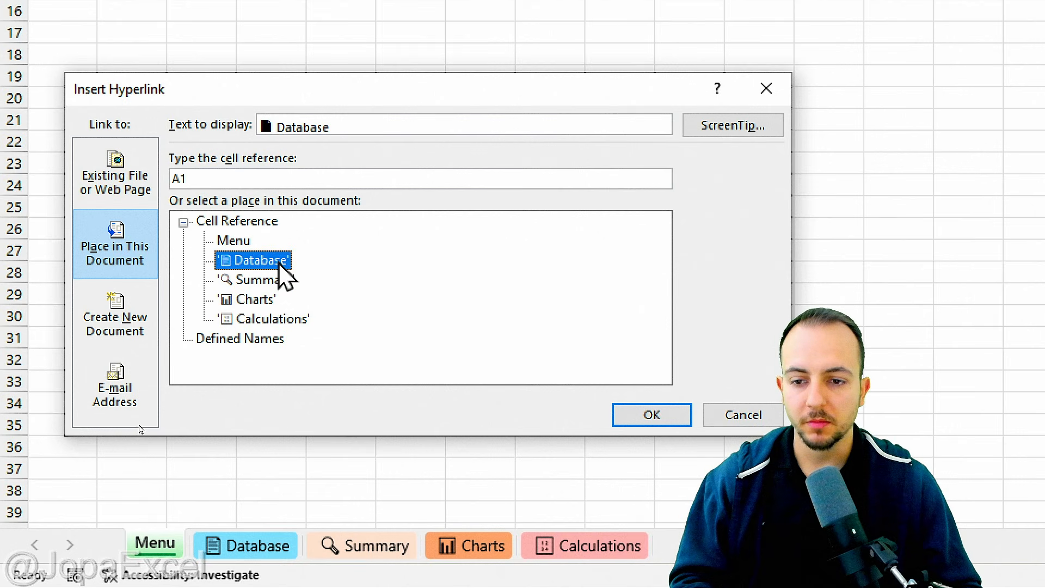
left_click(656, 416)
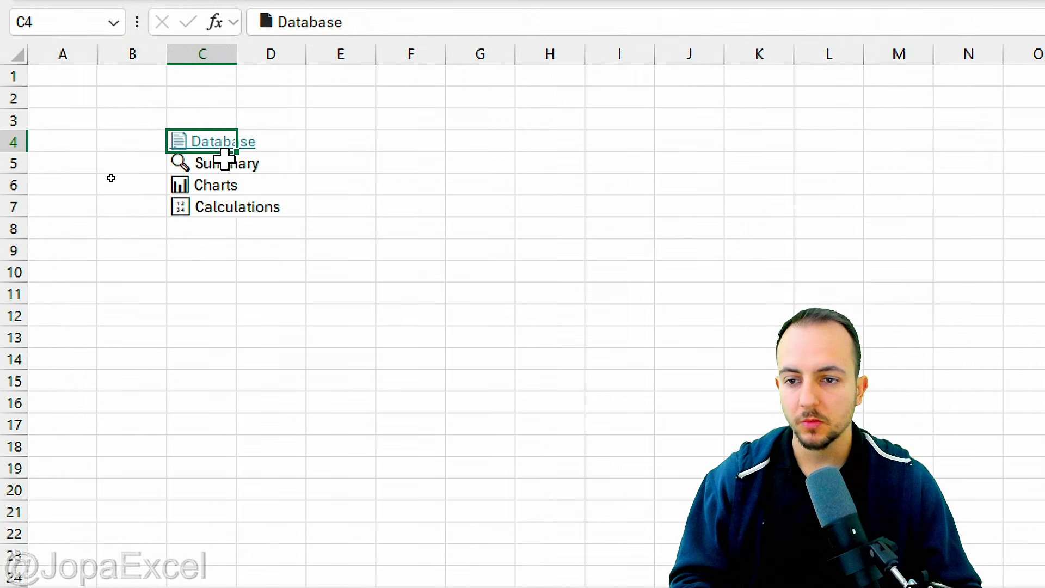
Step: Link cell C5 to the Summary sheet and cell C6 to the Charts sheet within the workbook
right_click(222, 163)
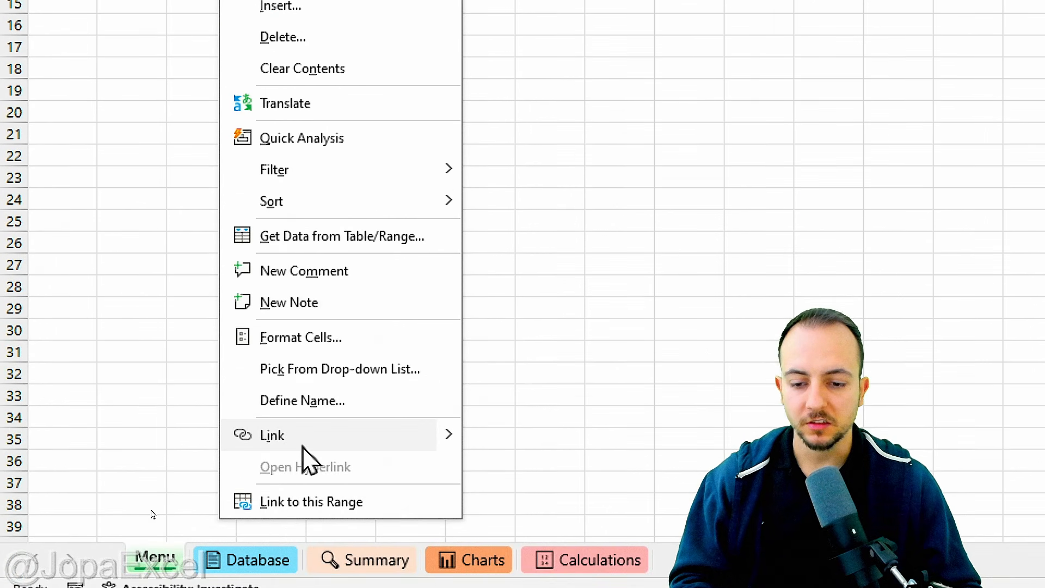
left_click(303, 447)
double_click(267, 294)
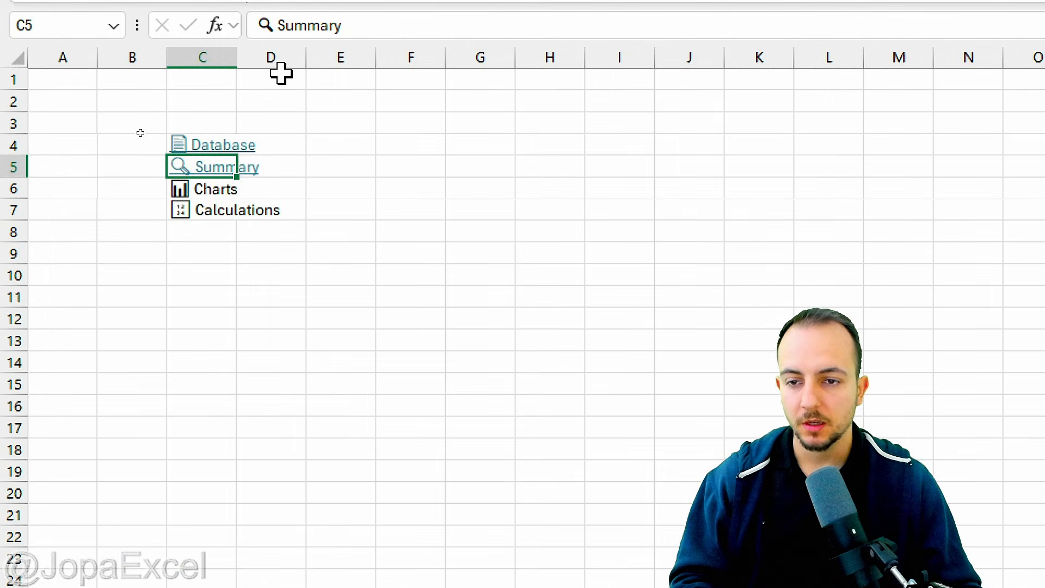
right_click(203, 189)
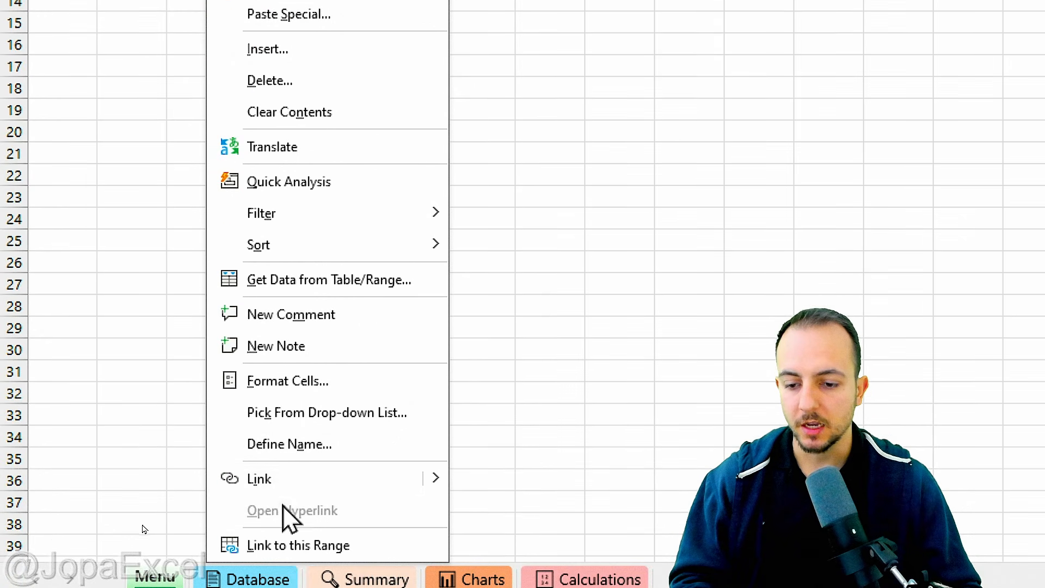
left_click(294, 479)
double_click(294, 333)
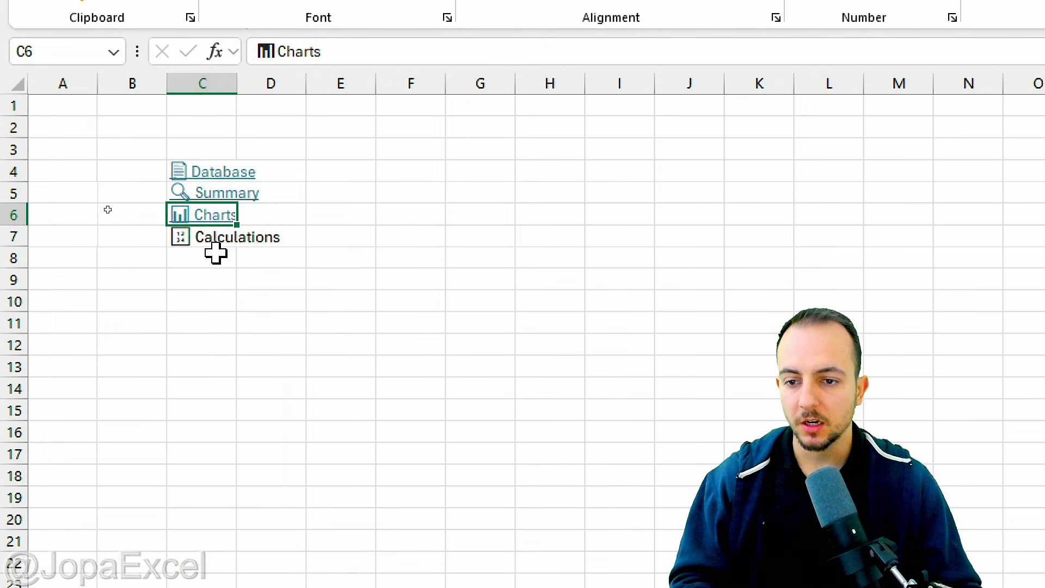
Step: Link cell C7 to the Calculations sheet within the workbook
right_click(215, 252)
left_click(279, 506)
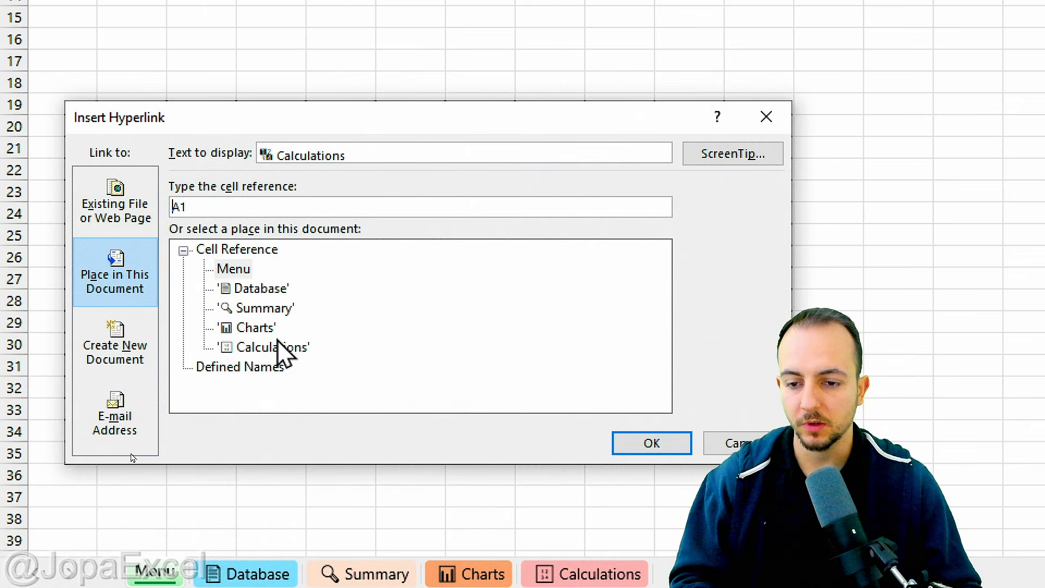
double_click(279, 347)
left_click(302, 447)
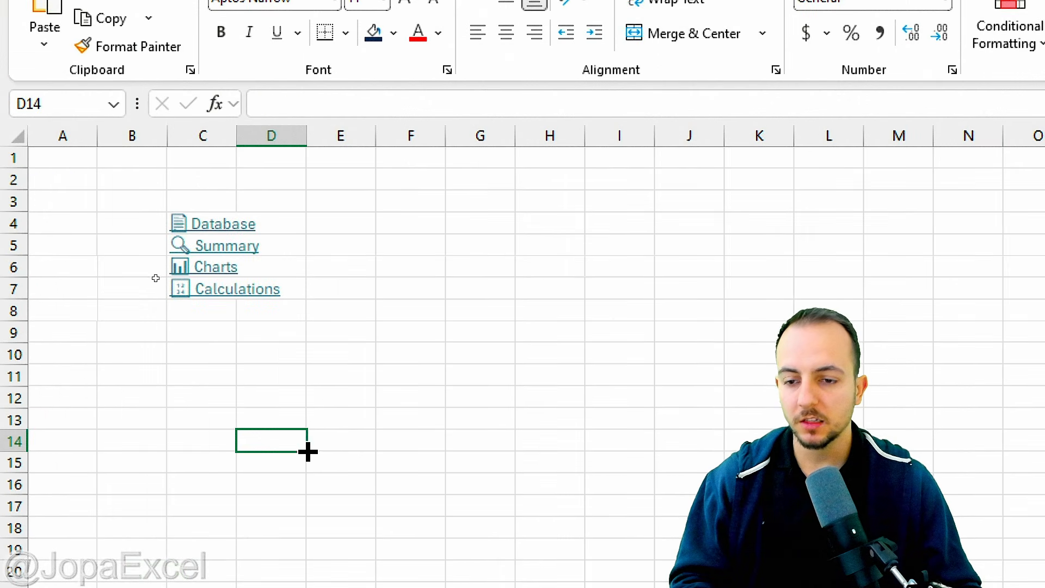
Step: Test the Charts link on the Menu sheet, look through the other sheets and return to the Menu sheet
left_click(211, 269)
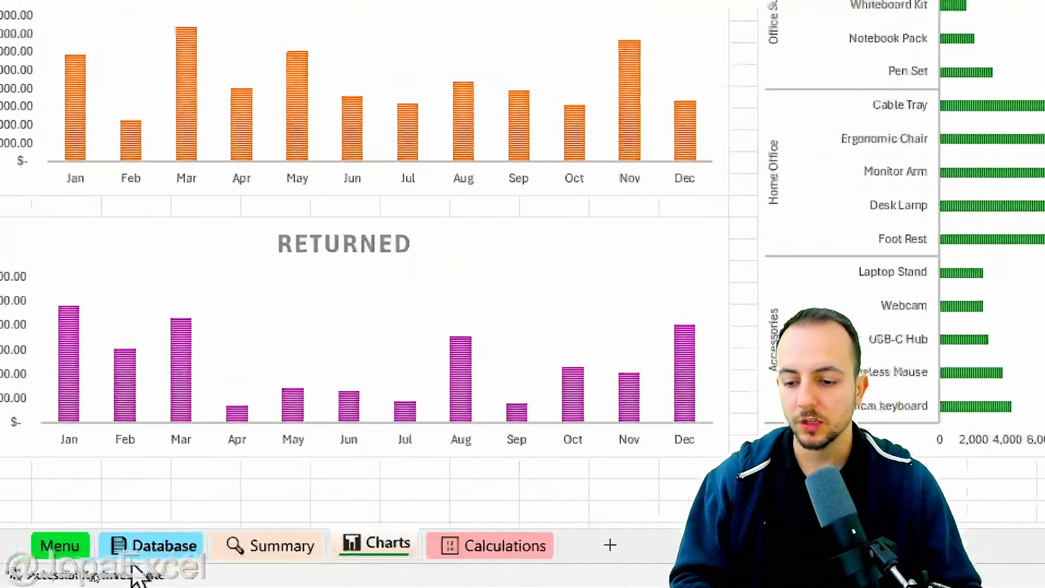
left_click(188, 566)
left_click(236, 567)
left_click(511, 551)
left_click(439, 559)
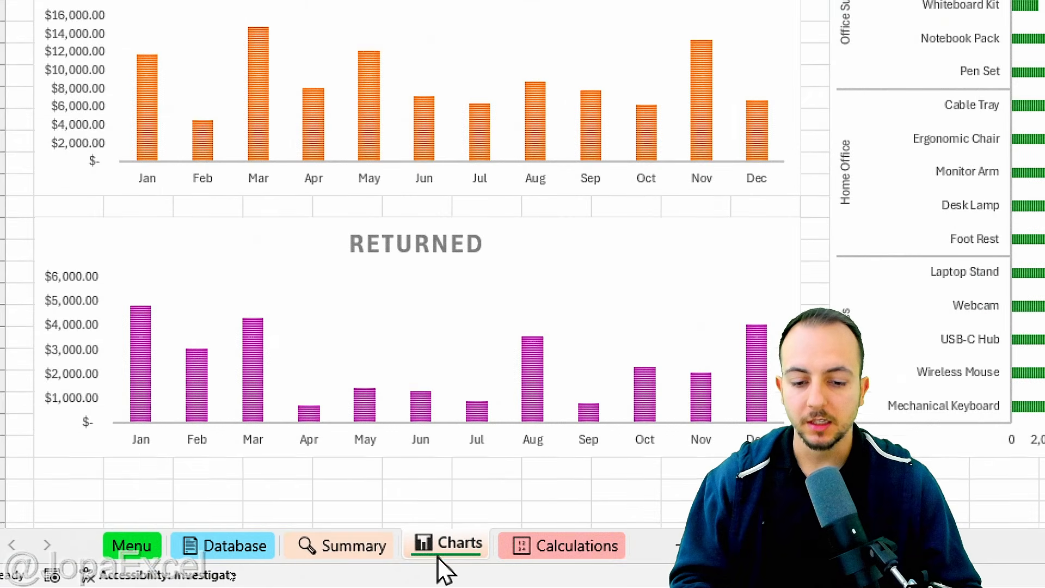
left_click(360, 558)
left_click(215, 559)
left_click(151, 551)
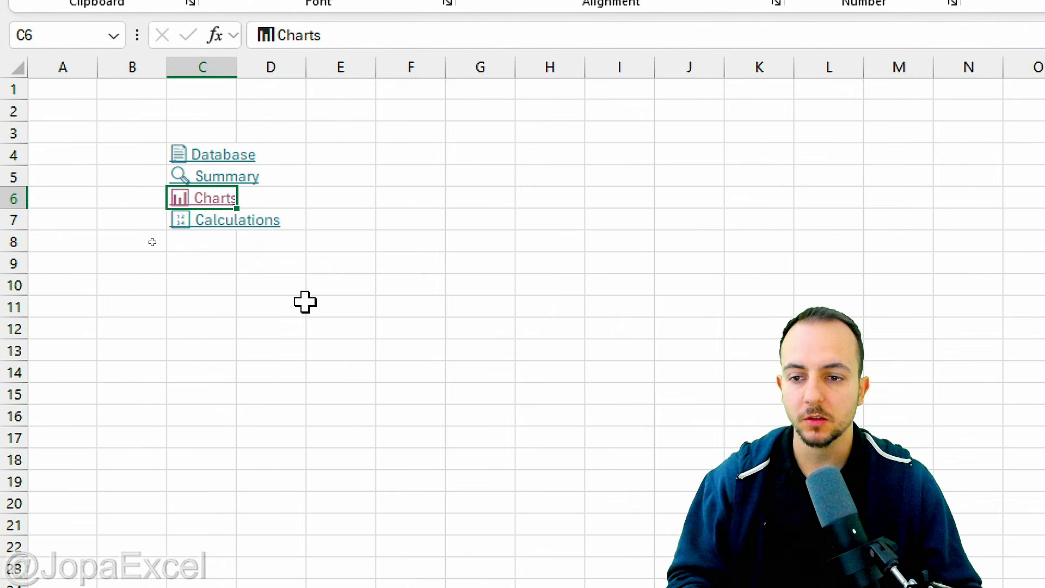
Step: Fill cell C4 with light blue and cell C5 with the lightest orange theme color to match their sheet tabs
key("Up")
key("Up")
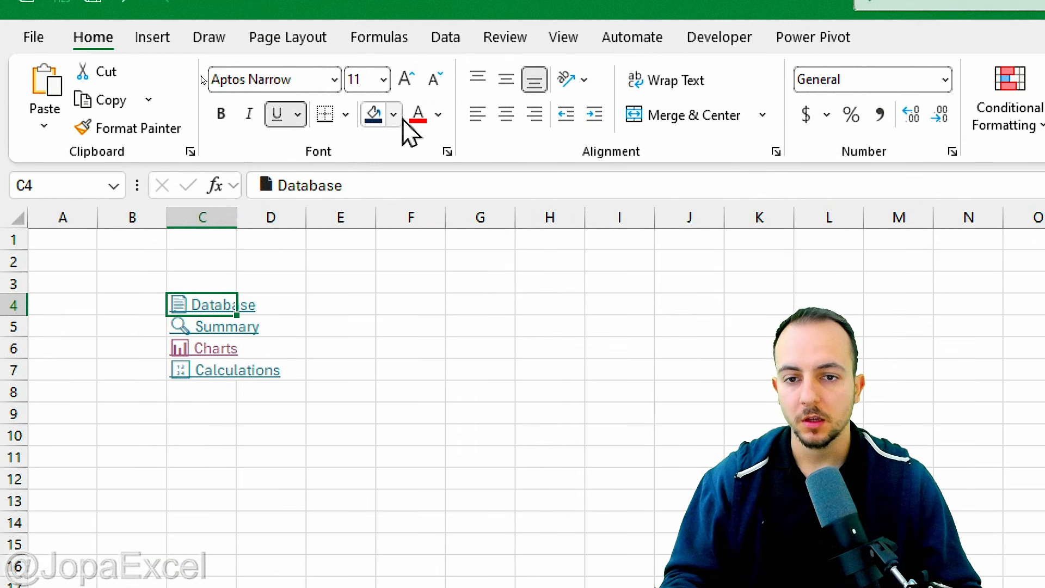
left_click(393, 52)
left_click(585, 293)
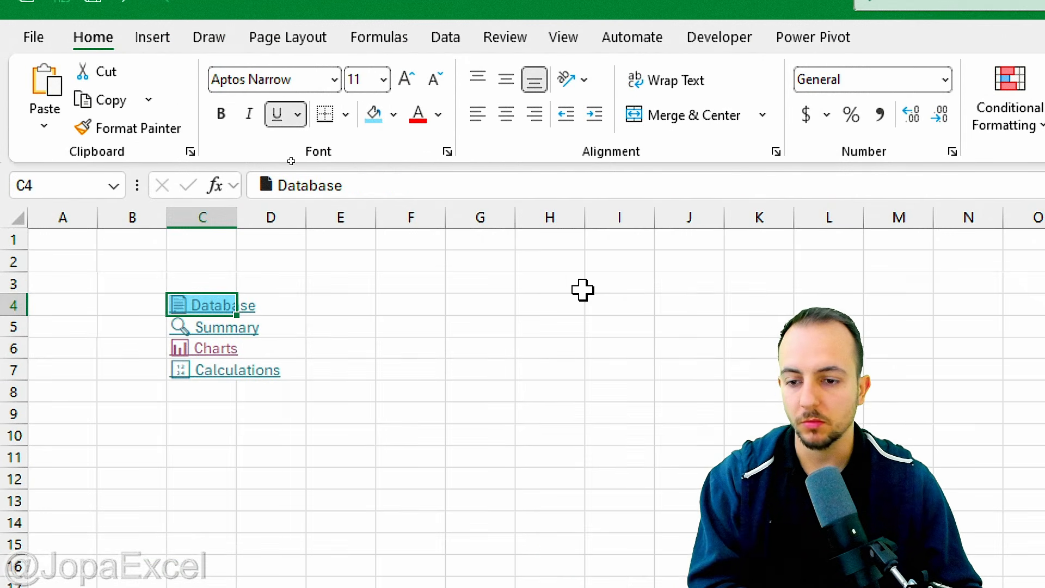
key("Down")
left_click(393, 114)
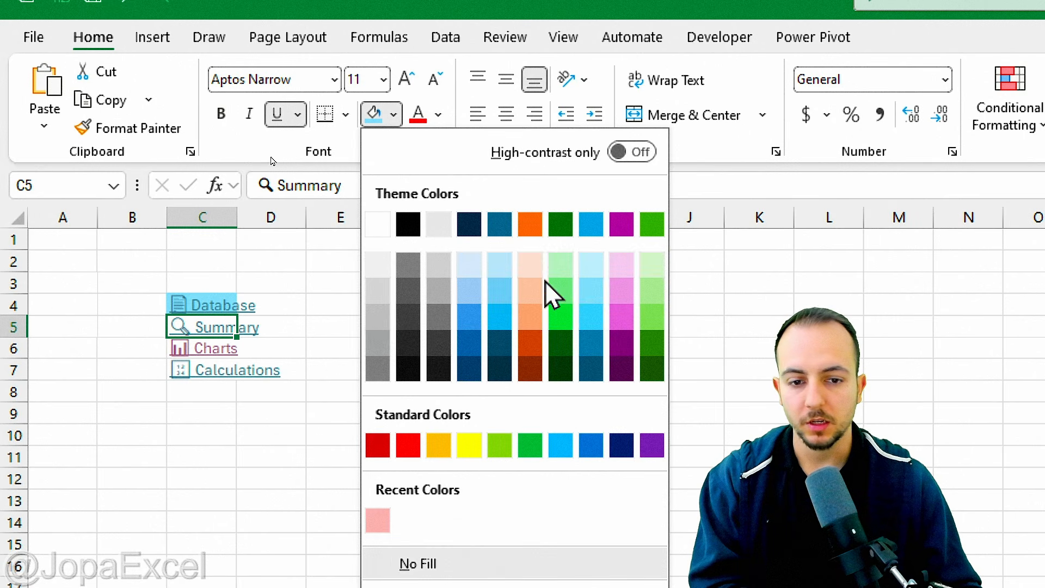
left_click(531, 264)
Step: Fill cell C6 with the medium orange theme color and cell C7 with the recently used pink
key("Down")
left_click(393, 114)
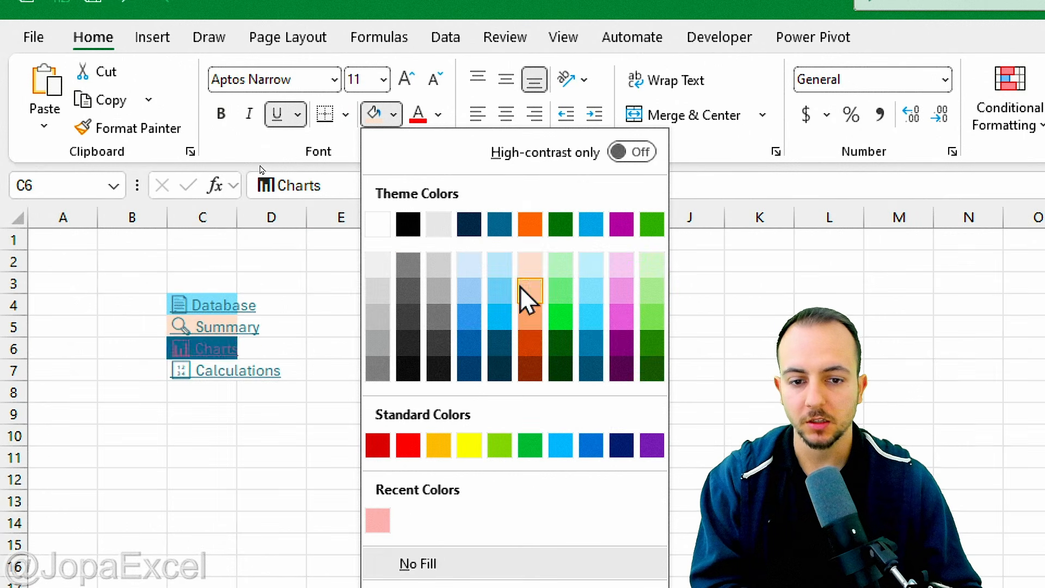
left_click(531, 315)
key("Down")
left_click(399, 115)
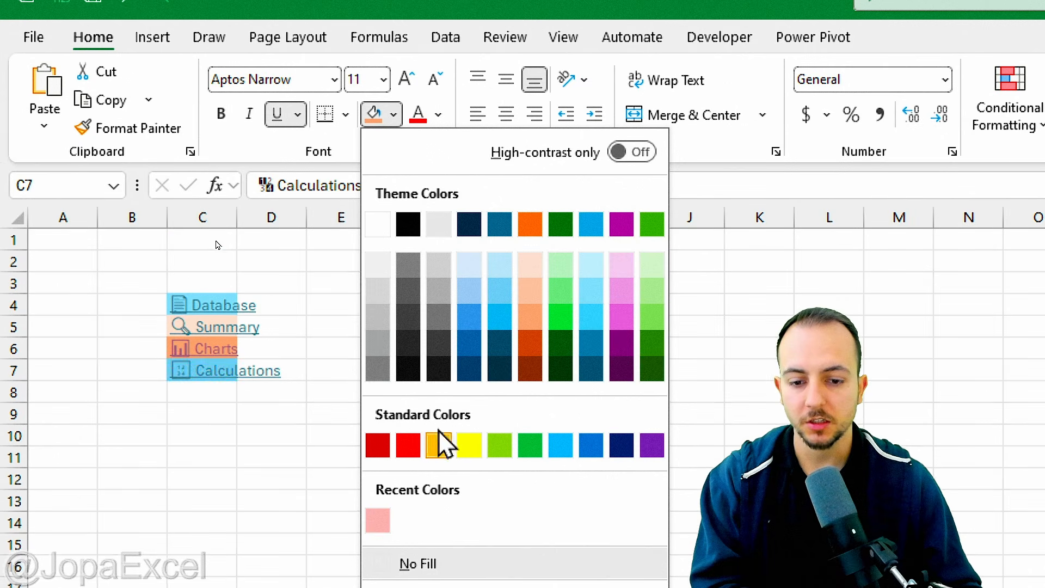
left_click(379, 521)
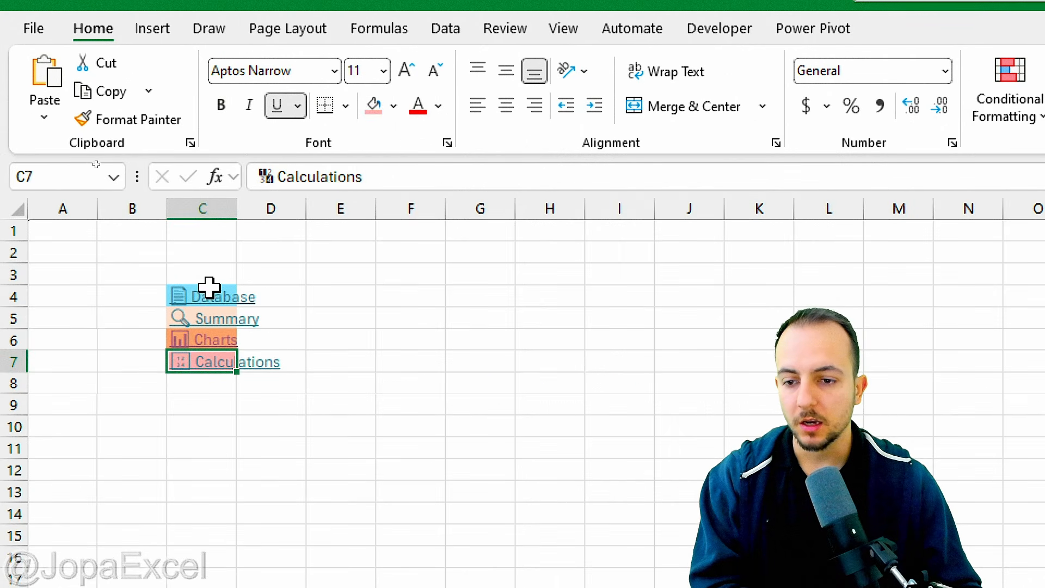
Step: Enlarge the font of cells C3:C7 in increments until the Database link reaches across to about column J
left_click_drag(188, 271, 192, 361)
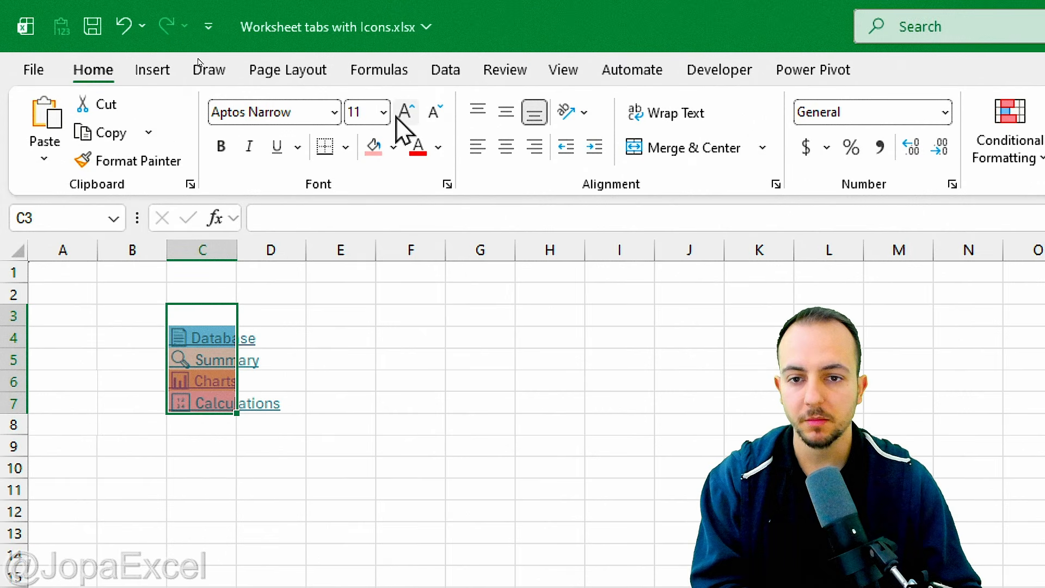
left_click(409, 119)
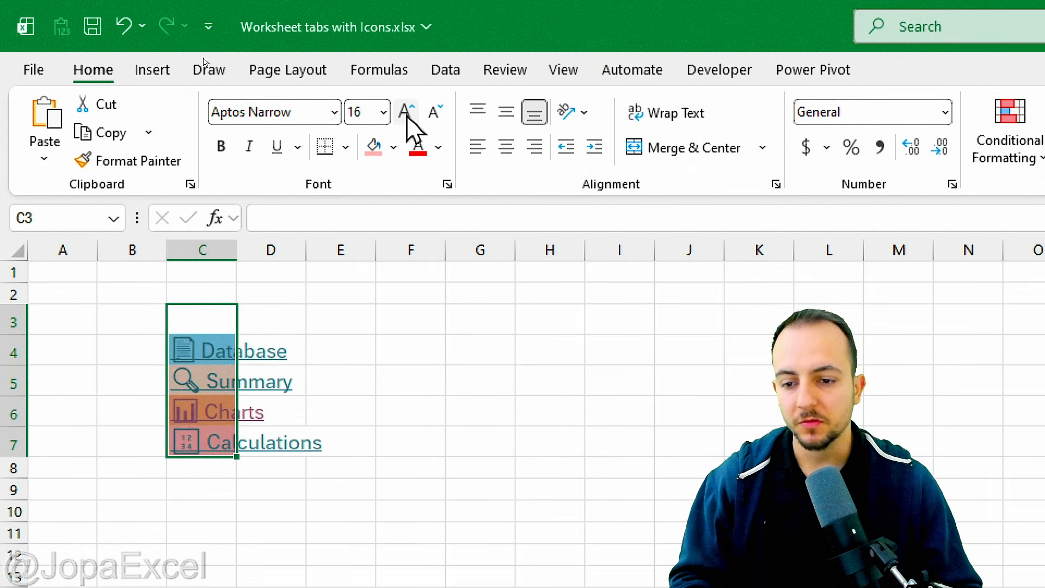
left_click(409, 119)
left_click(409, 119)
left_click(408, 118)
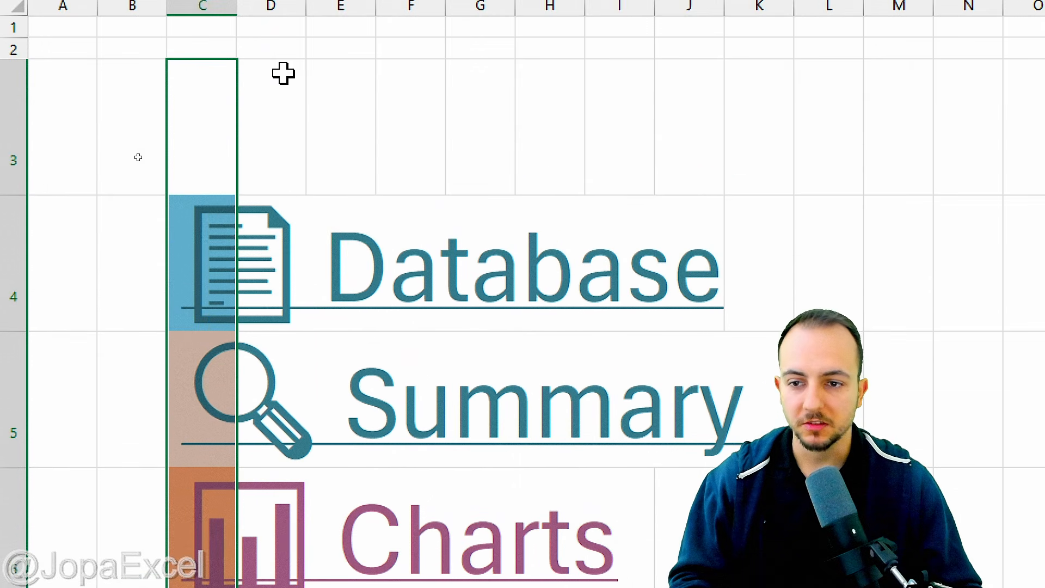
left_click(186, 118)
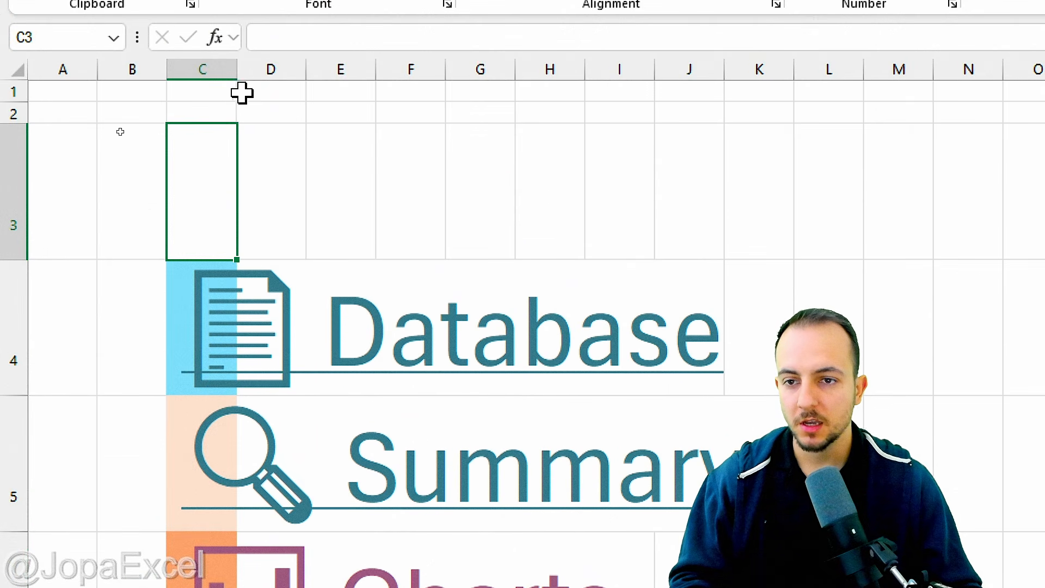
Step: Widen column C so the enlarged links fit inside their colored cells, and test the Calculations link before returning to the Menu sheet
left_click_drag(236, 66, 807, 183)
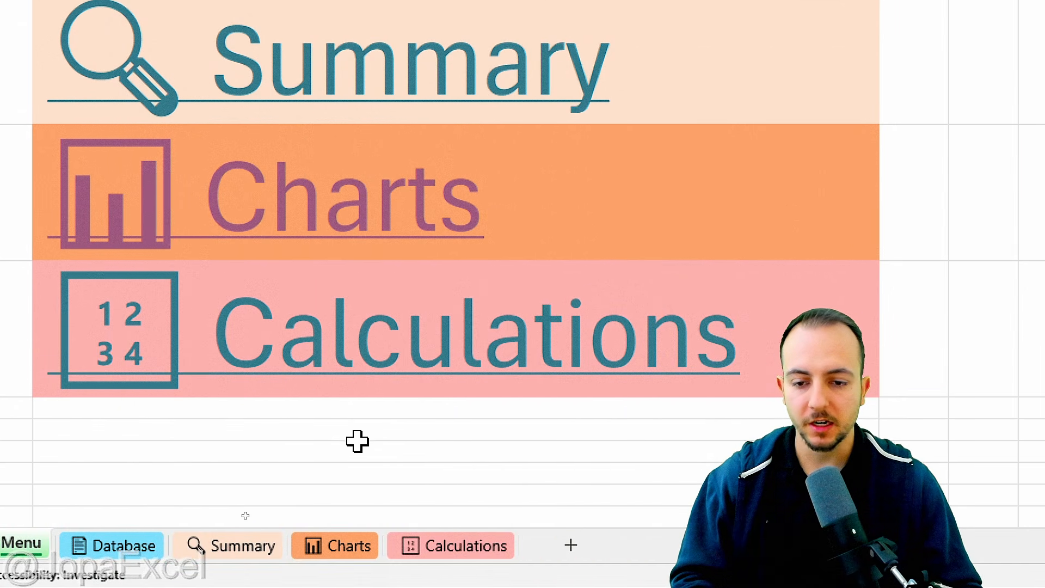
left_click(382, 354)
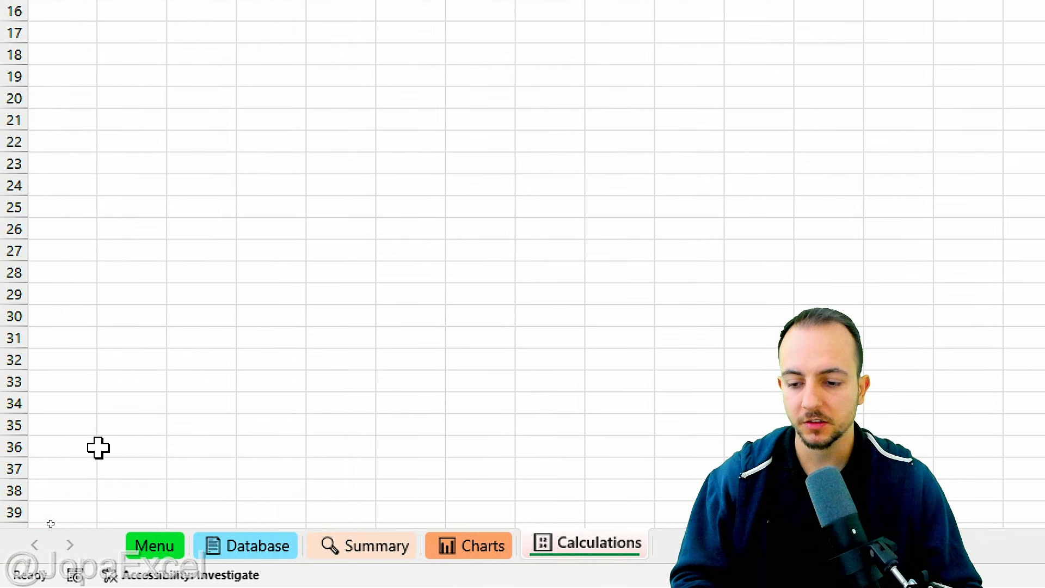
left_click(160, 550)
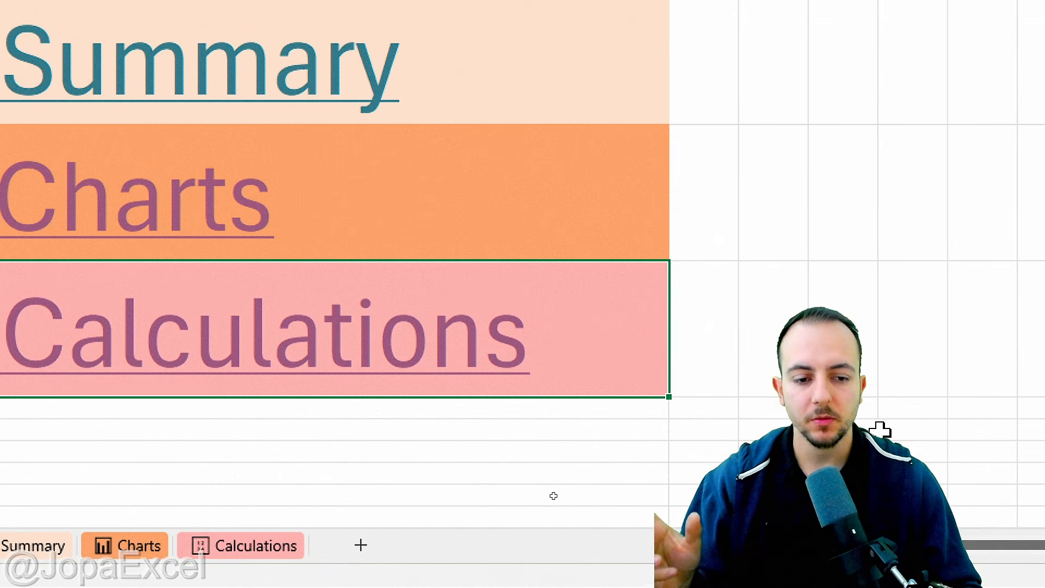
Step: Set the font color of the four links in cells C4:C7 to the black theme color
left_click_drag(620, 362, 558, 178)
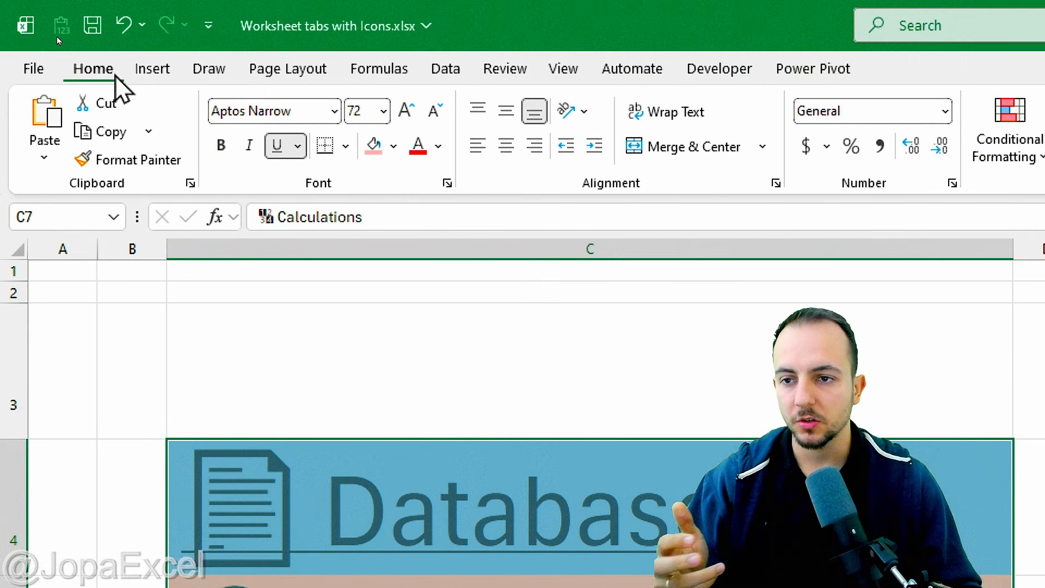
left_click(438, 146)
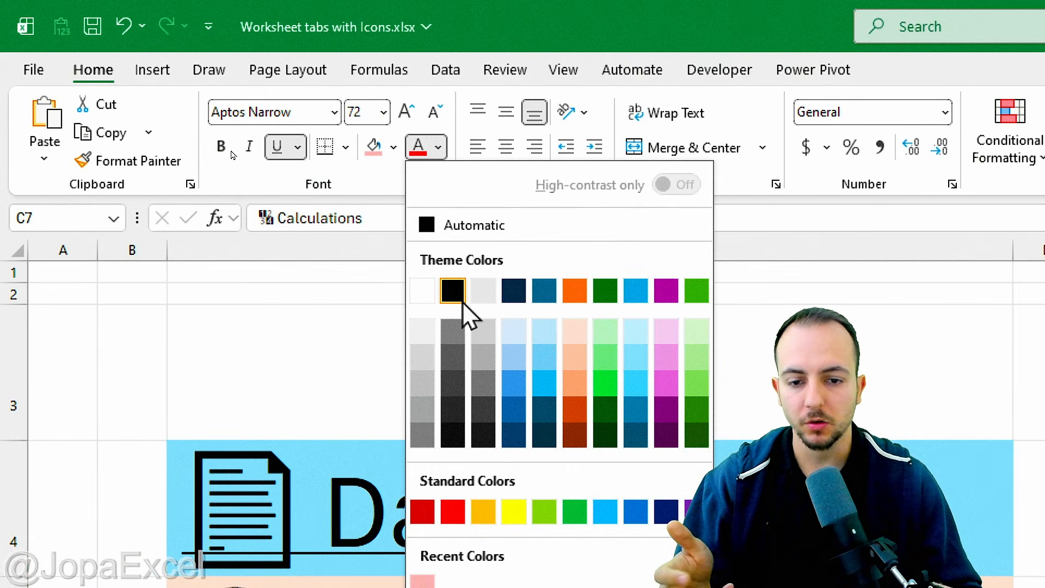
left_click(462, 301)
Step: Delete the empty row 3 above the Database link and select cell A1
left_click(269, 364)
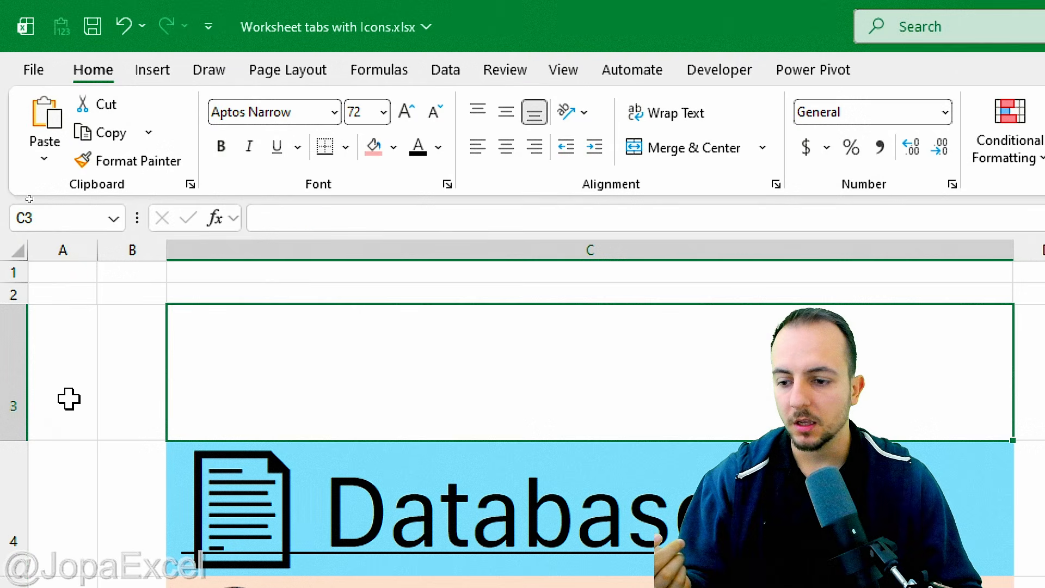
left_click(12, 393)
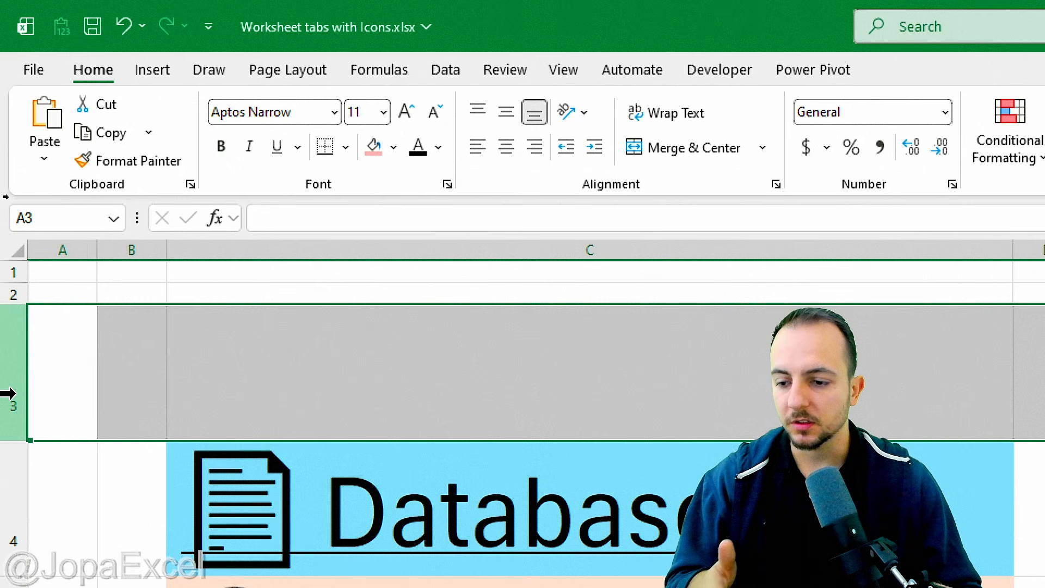
right_click(12, 393)
key("Escape")
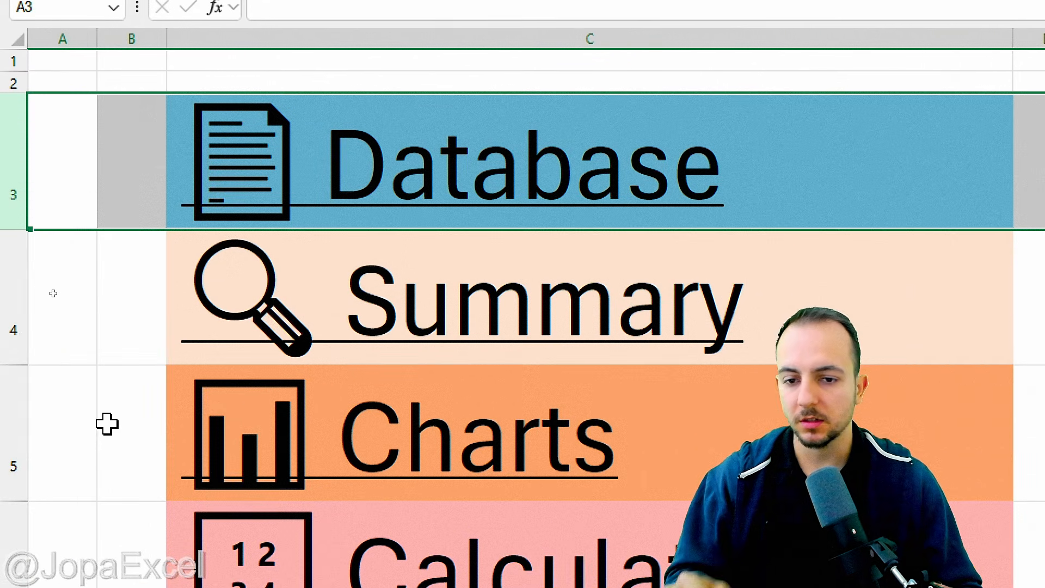
left_click(82, 65)
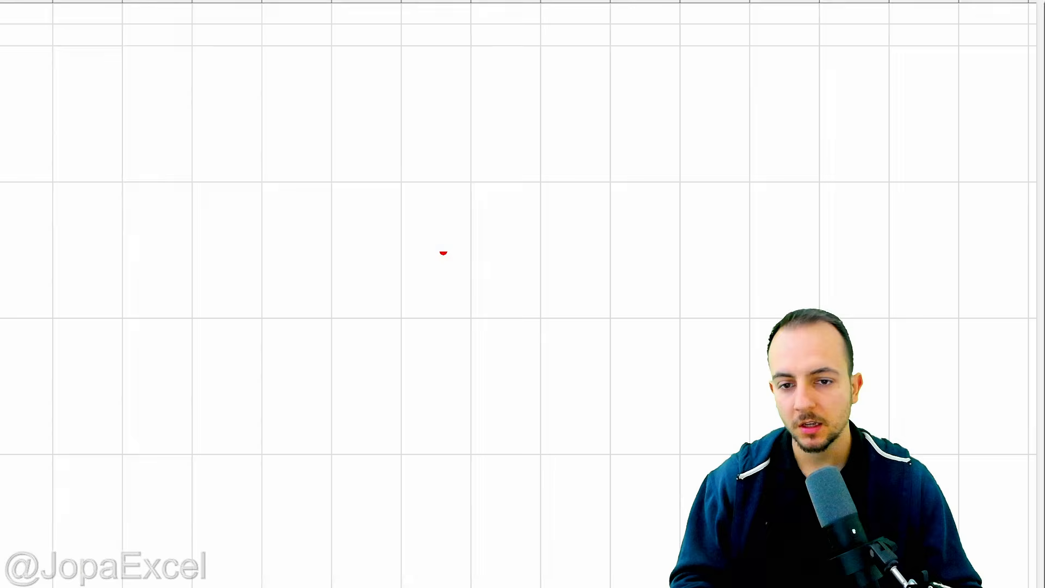
left_click_drag(399, 135, 399, 367)
mouse_move(466, 142)
left_mouse_down()
mouse_move(466, 329)
mouse_move(341, 313)
left_mouse_up()
left_click_drag(358, 180, 529, 181)
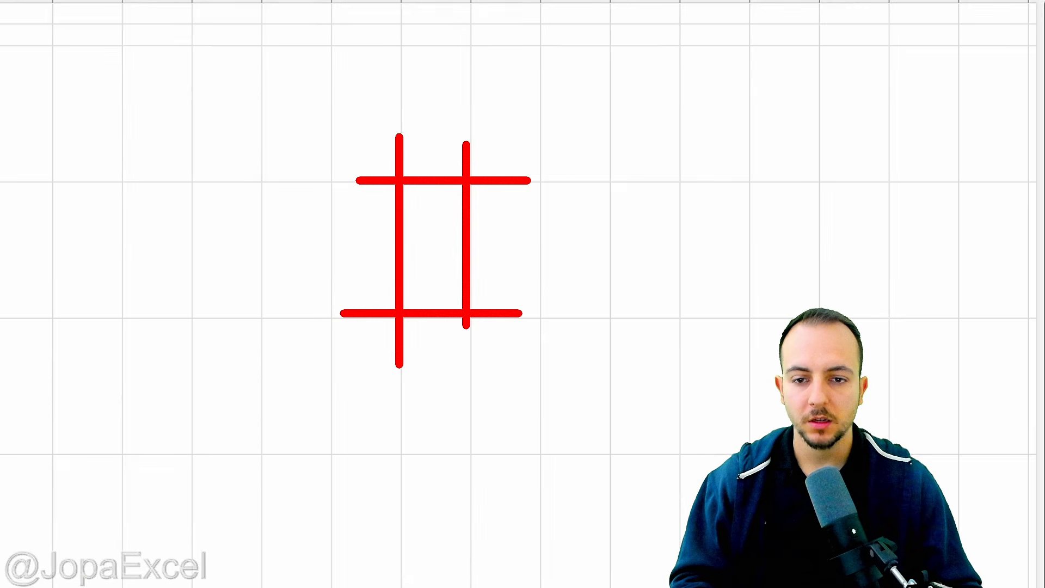
key("Escape")
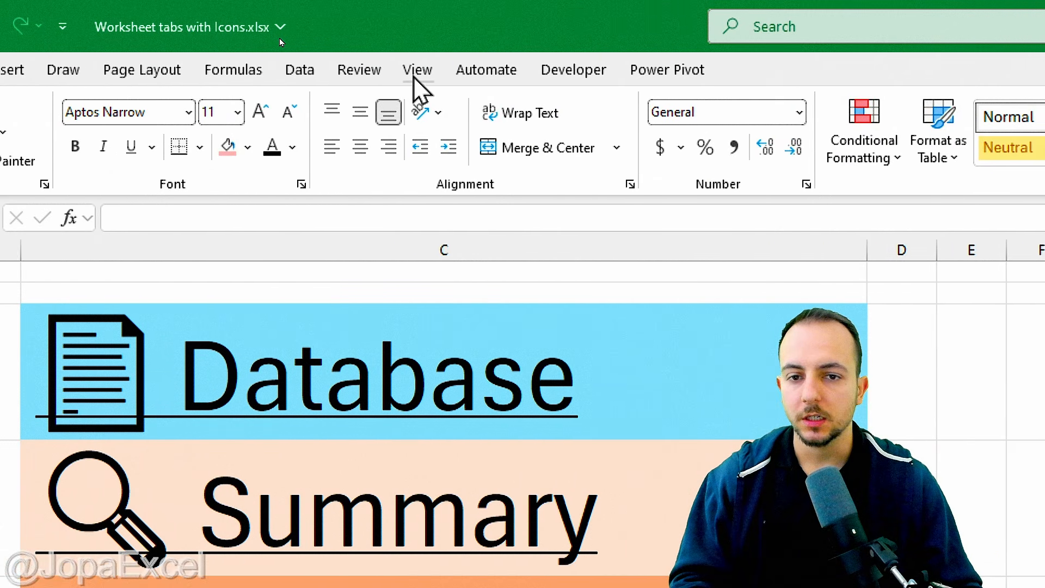
Step: Hide the gridlines on the Menu sheet
left_click(384, 70)
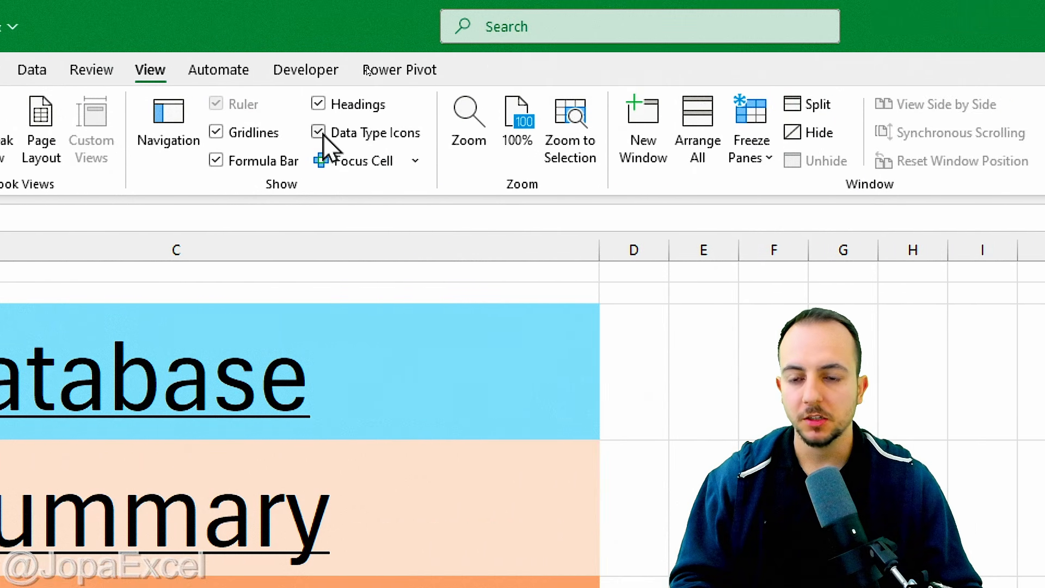
left_click(258, 136)
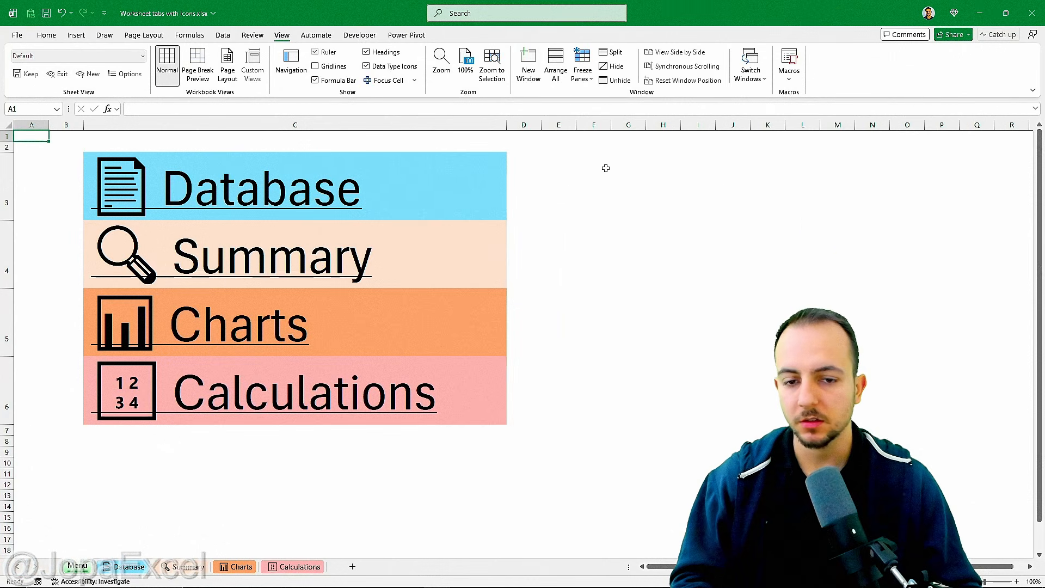
Step: Test the Summary, Charts, Calculations and Database links in turn, returning to the Menu sheet after each one
left_click(315, 246)
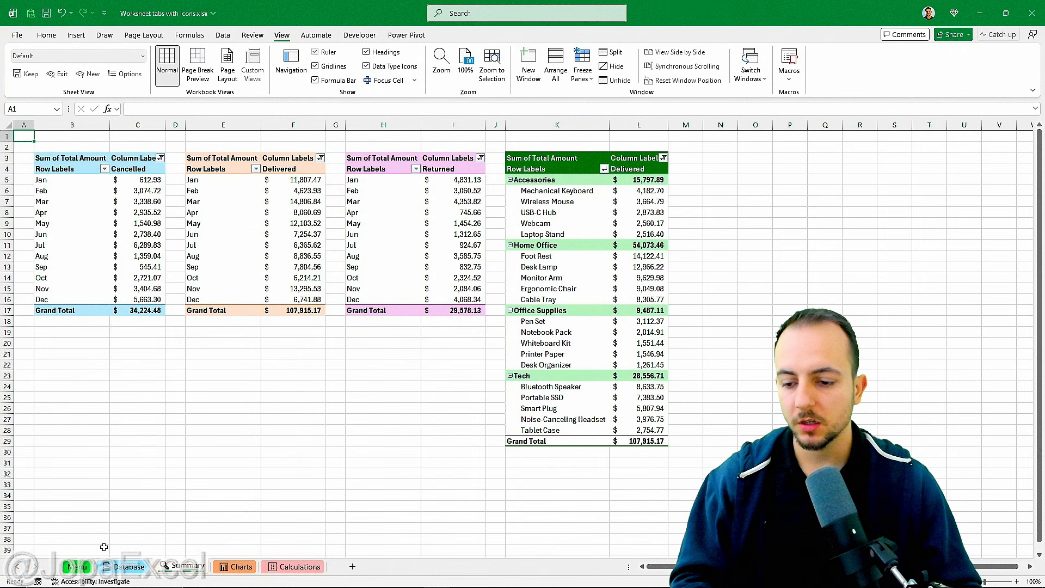
left_click(81, 567)
left_click(245, 339)
left_click(82, 567)
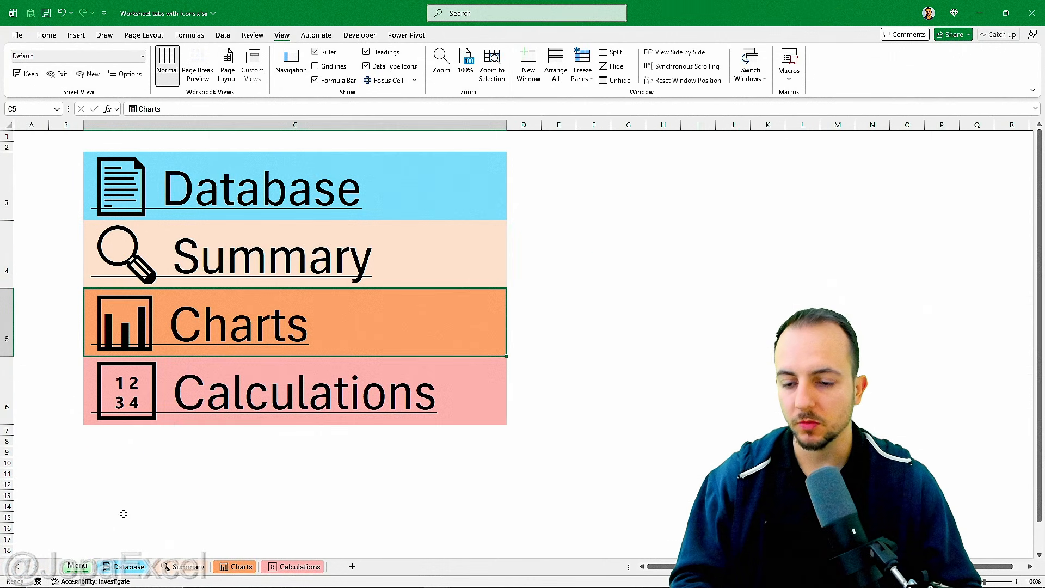
left_click(184, 413)
left_click(84, 569)
left_click(239, 212)
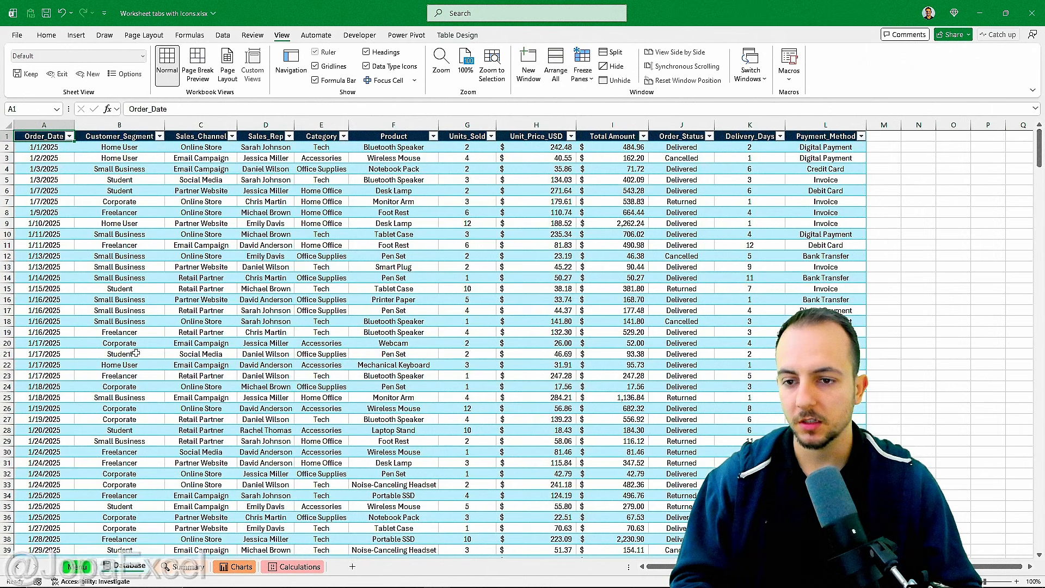
left_click(79, 567)
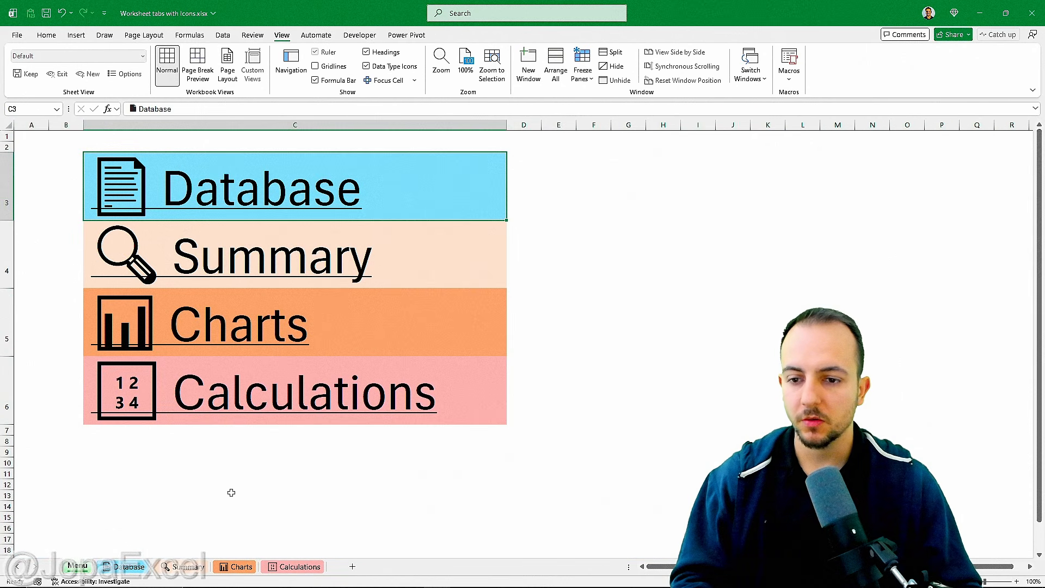